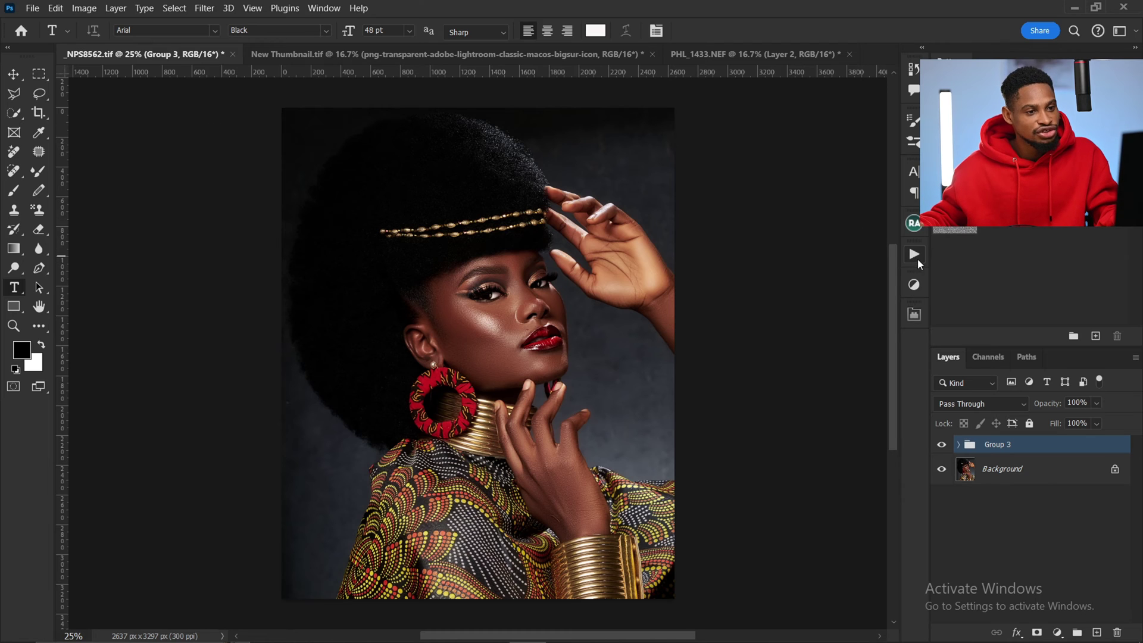
{"action": "left_click", "coordinate": [915, 256]}
{"action": "left_click", "coordinate": [875, 246]}
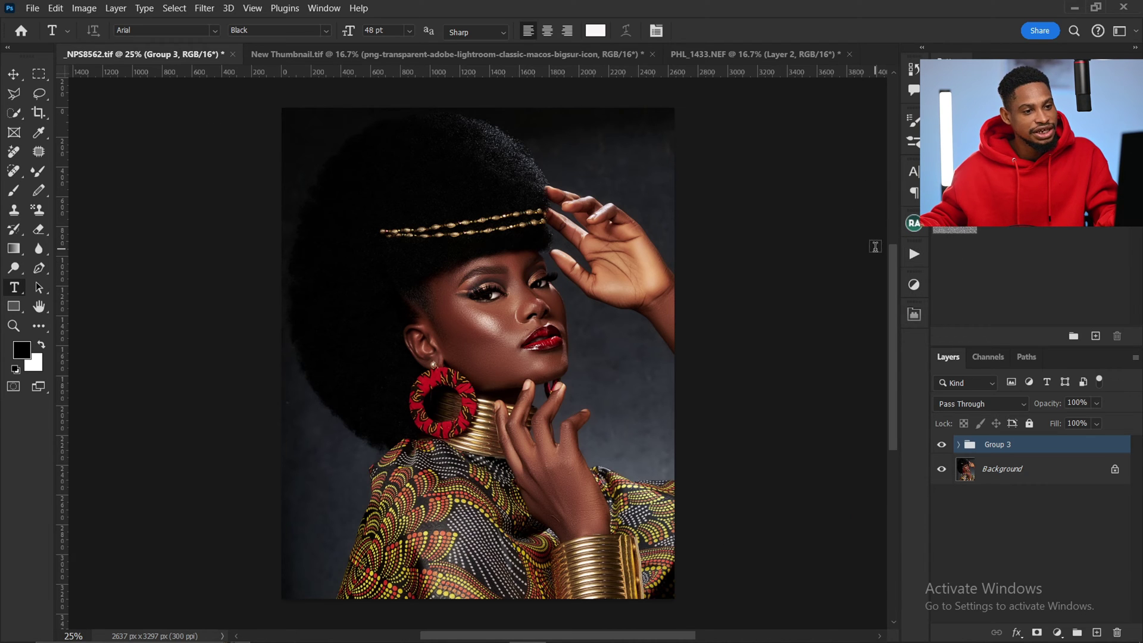
{"action": "left_click", "coordinate": [323, 8]}
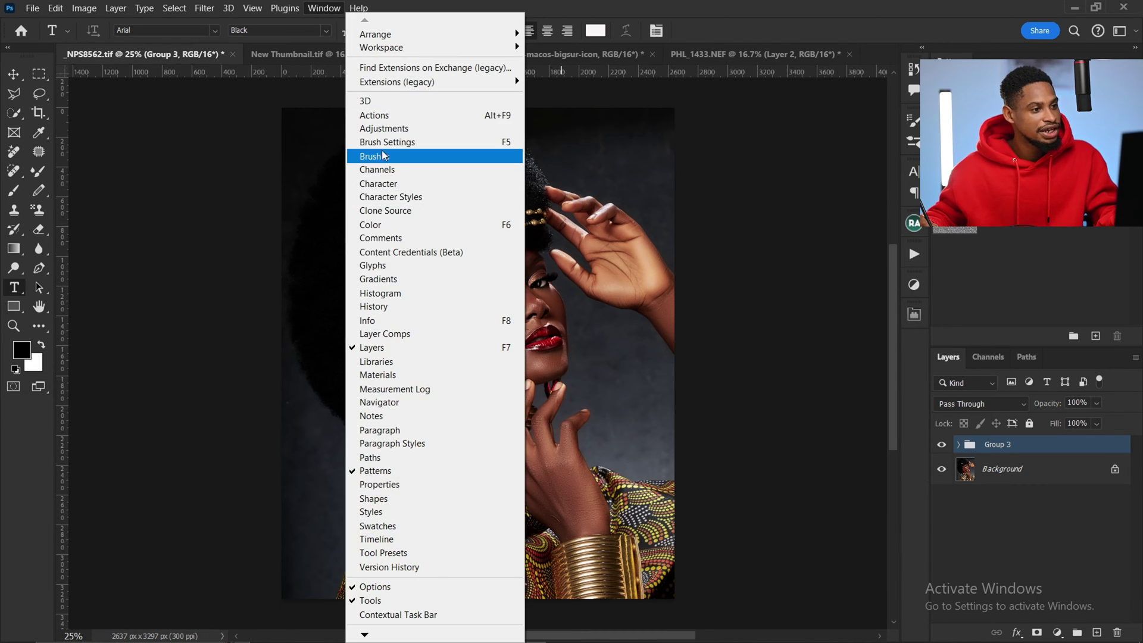
{"action": "left_click", "coordinate": [403, 117]}
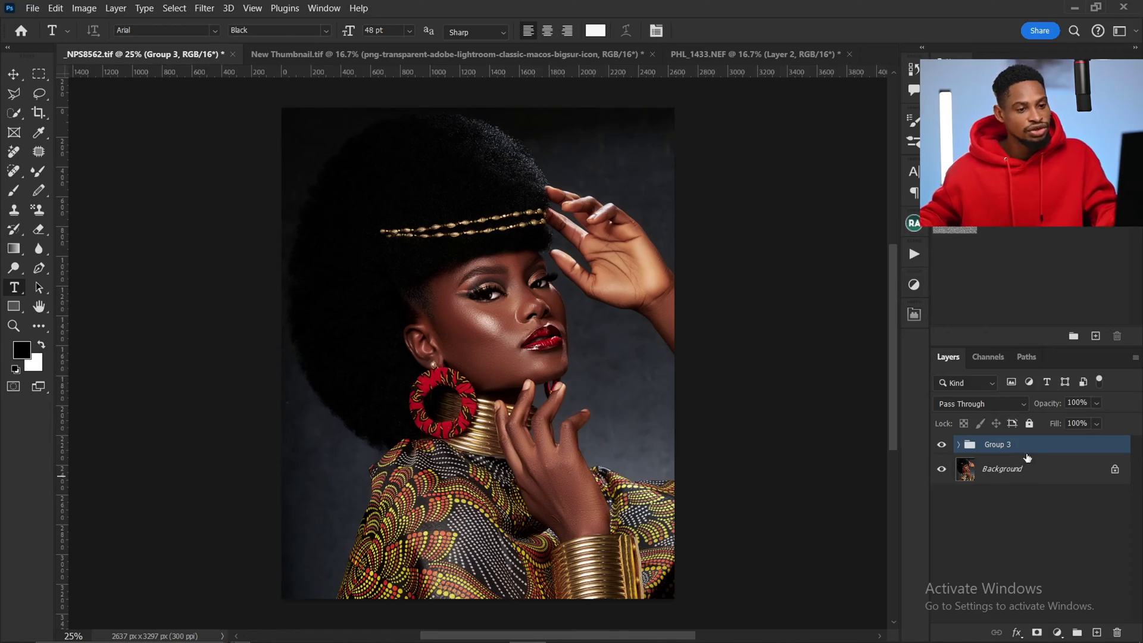
Step: Delete Group 3 so that only the Background layer is left
{"action": "left_click_drag", "start_coordinate": [1027, 457], "coordinate": [1115, 625]}
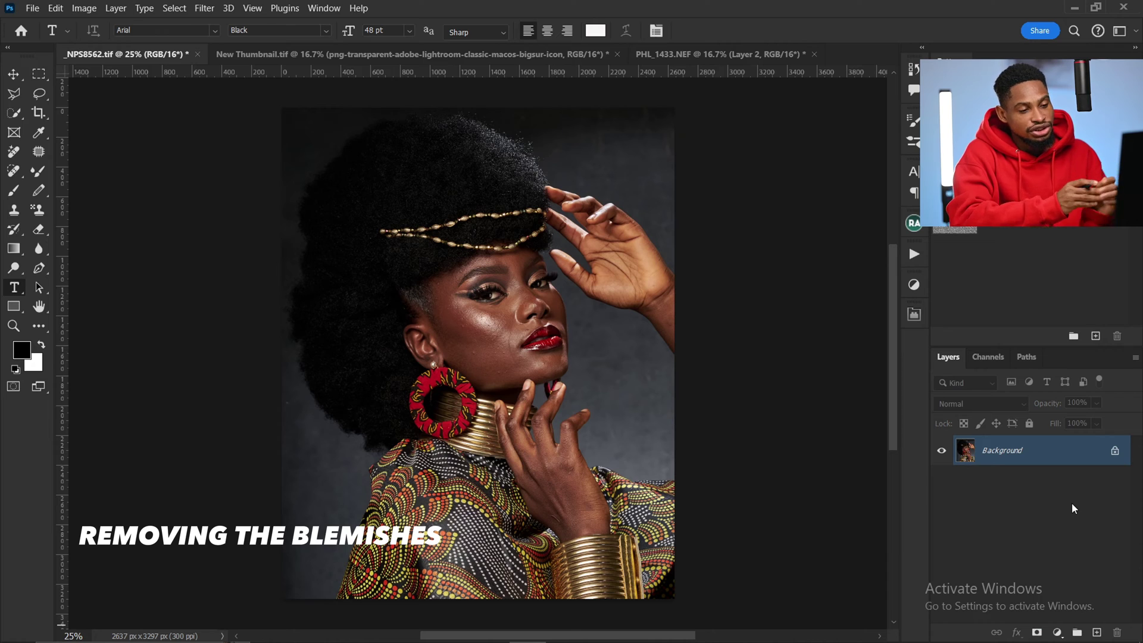
Step: Duplicate the Background layer and run the Teelens FS 16bit action on the copy
{"action": "left_click", "coordinate": [915, 256]}
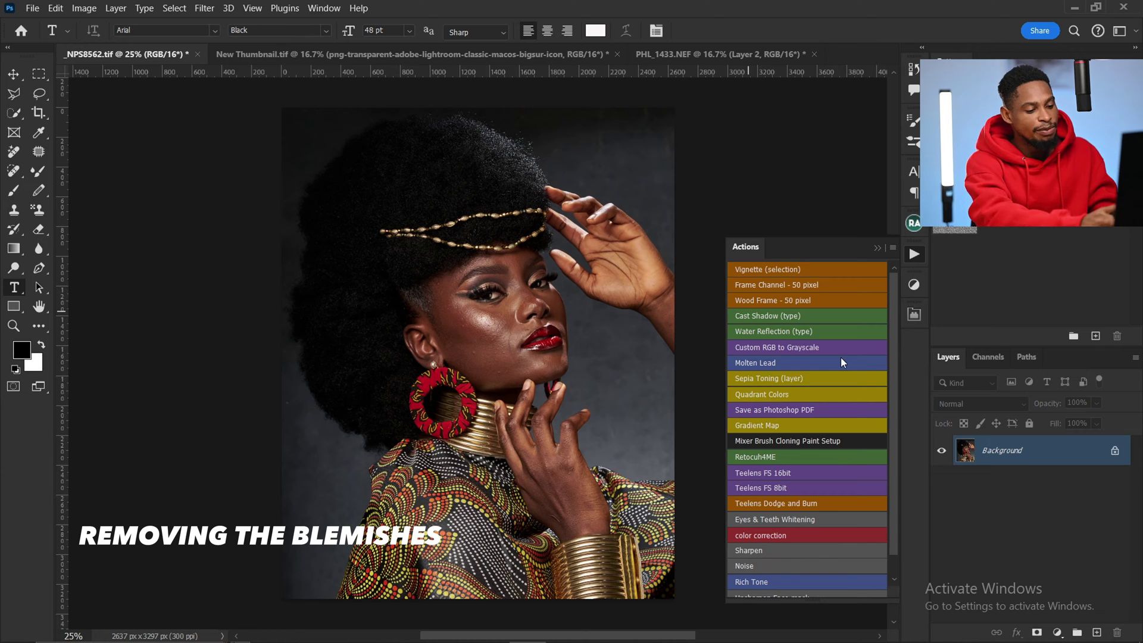
{"action": "key", "text": "ctrl+j"}
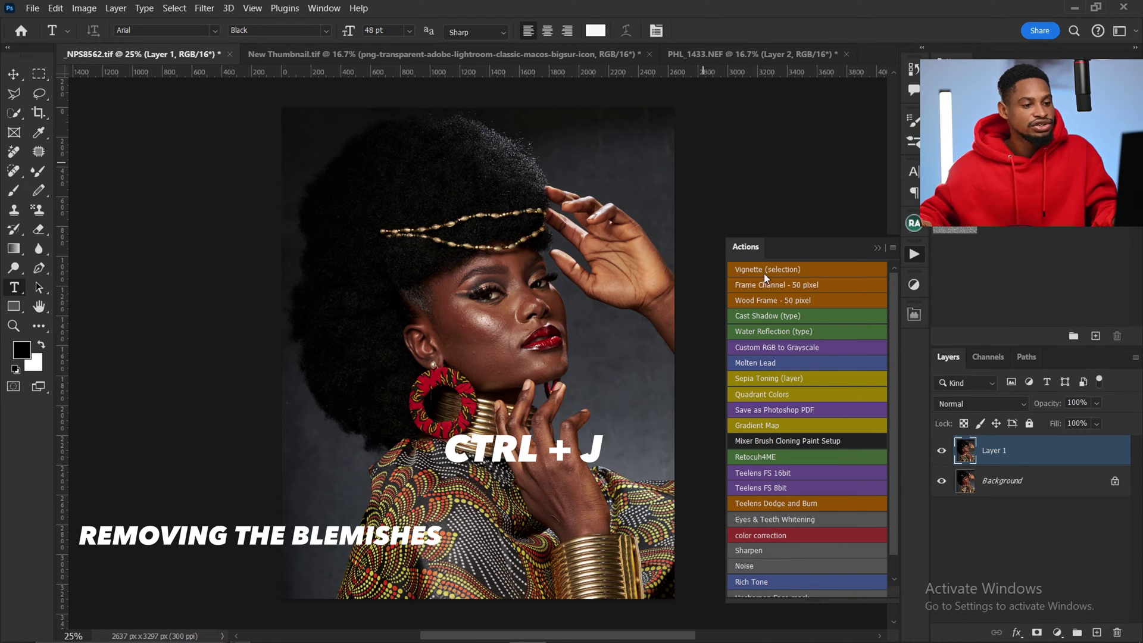
{"action": "left_click", "coordinate": [776, 471]}
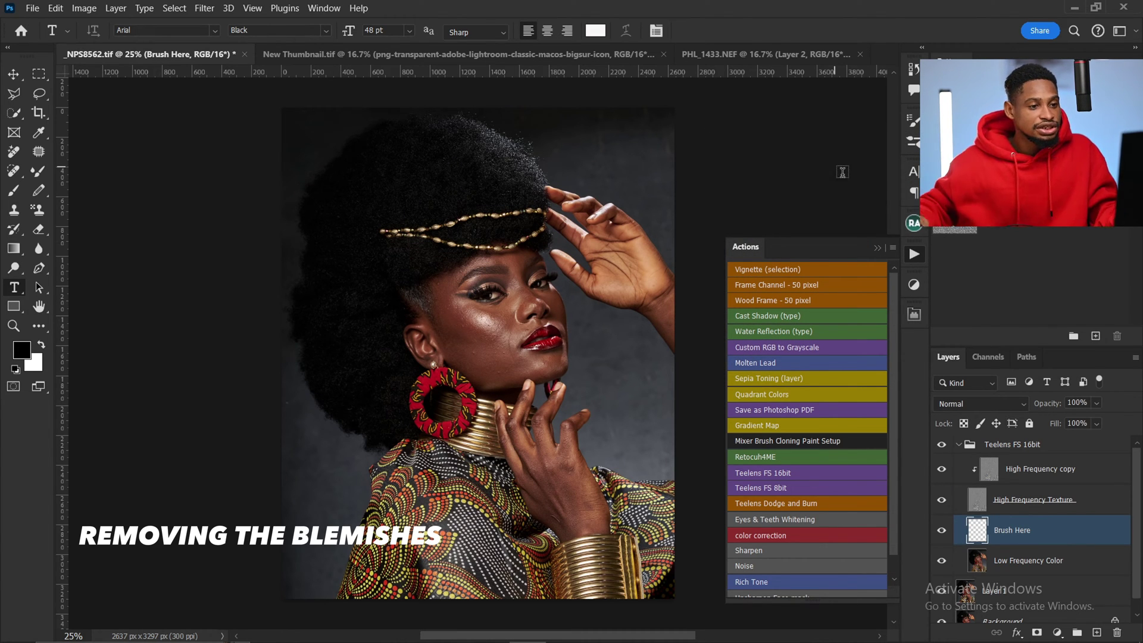
{"action": "left_click", "coordinate": [876, 248]}
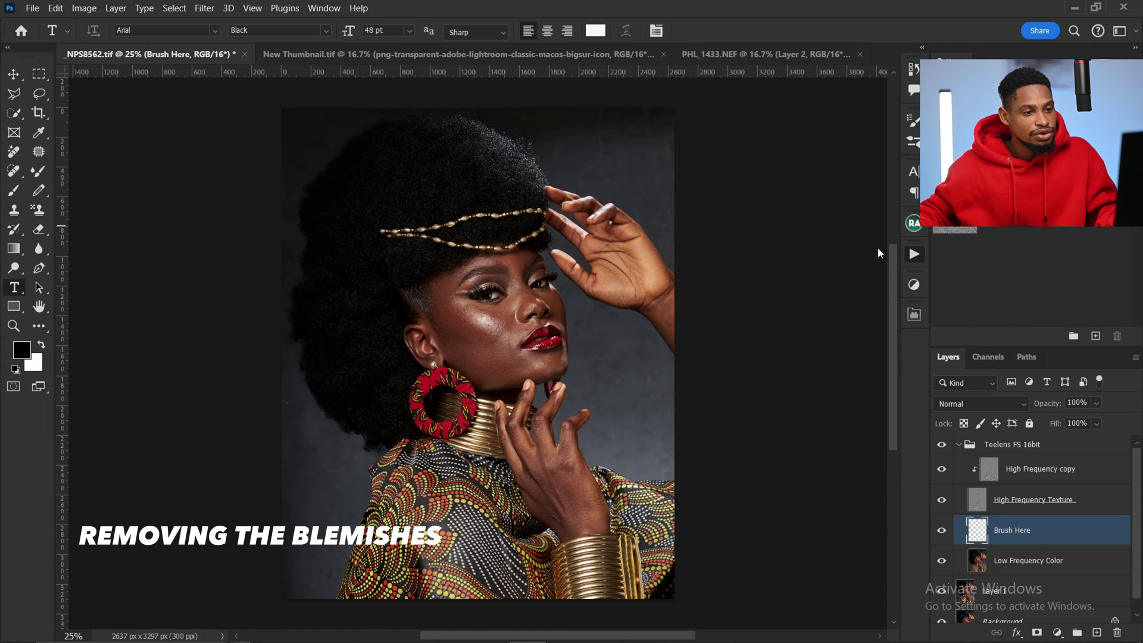
Step: Go through the frequency separation layers in the Teelens FS 16bit group and select High Frequency copy
{"action": "left_click", "coordinate": [1018, 480]}
{"action": "left_click", "coordinate": [1023, 562]}
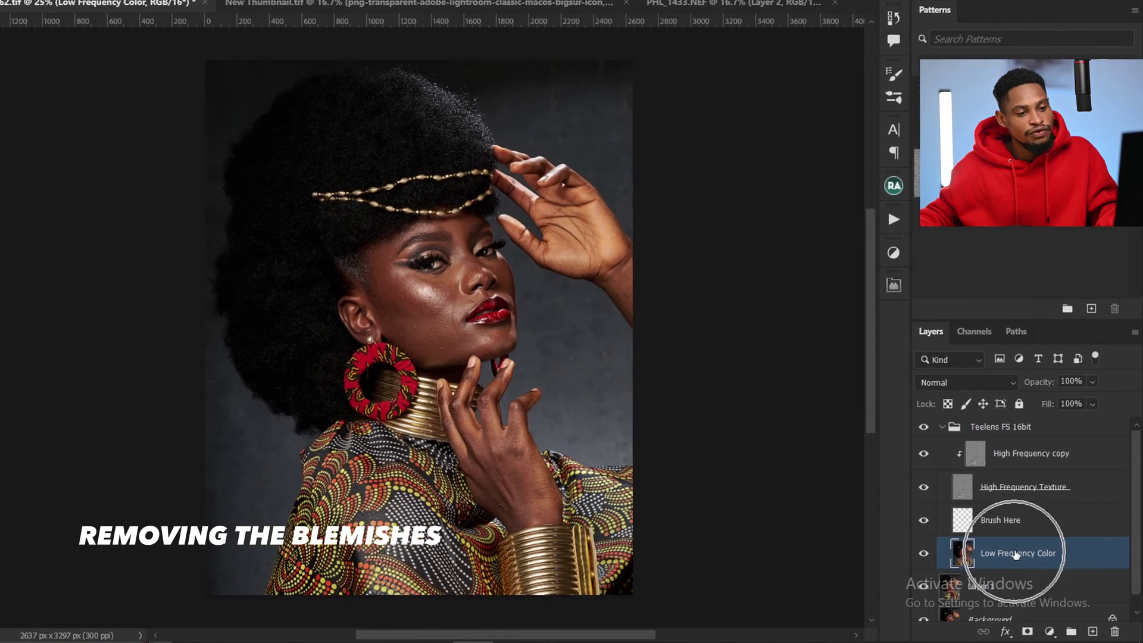
{"action": "left_click", "coordinate": [1011, 520]}
{"action": "left_click", "coordinate": [1035, 497]}
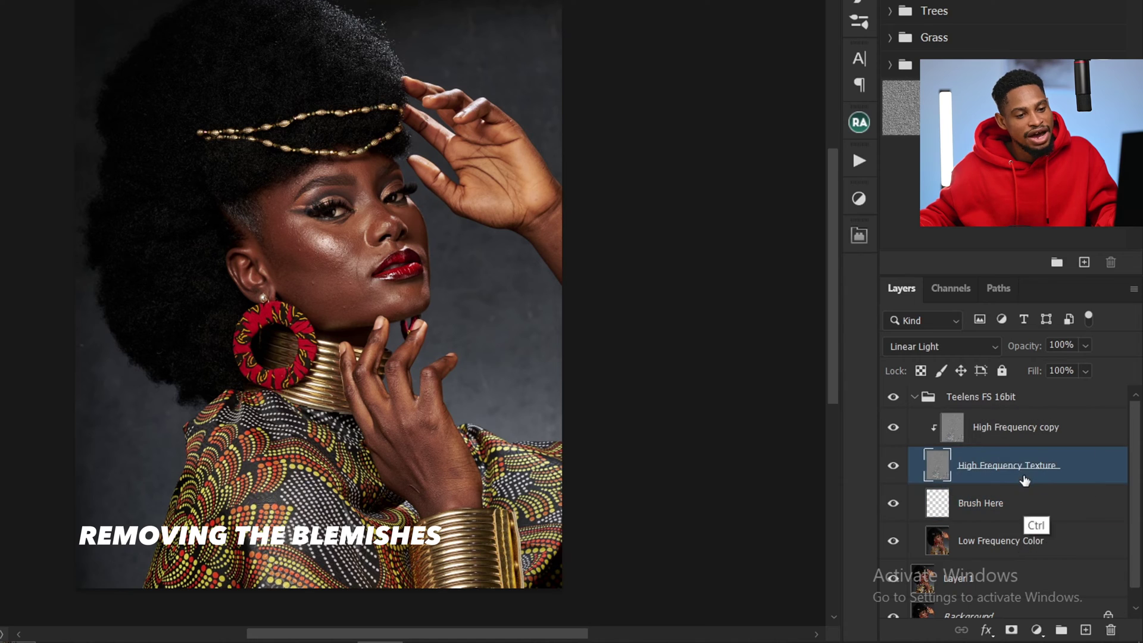
{"action": "left_click", "coordinate": [1026, 438]}
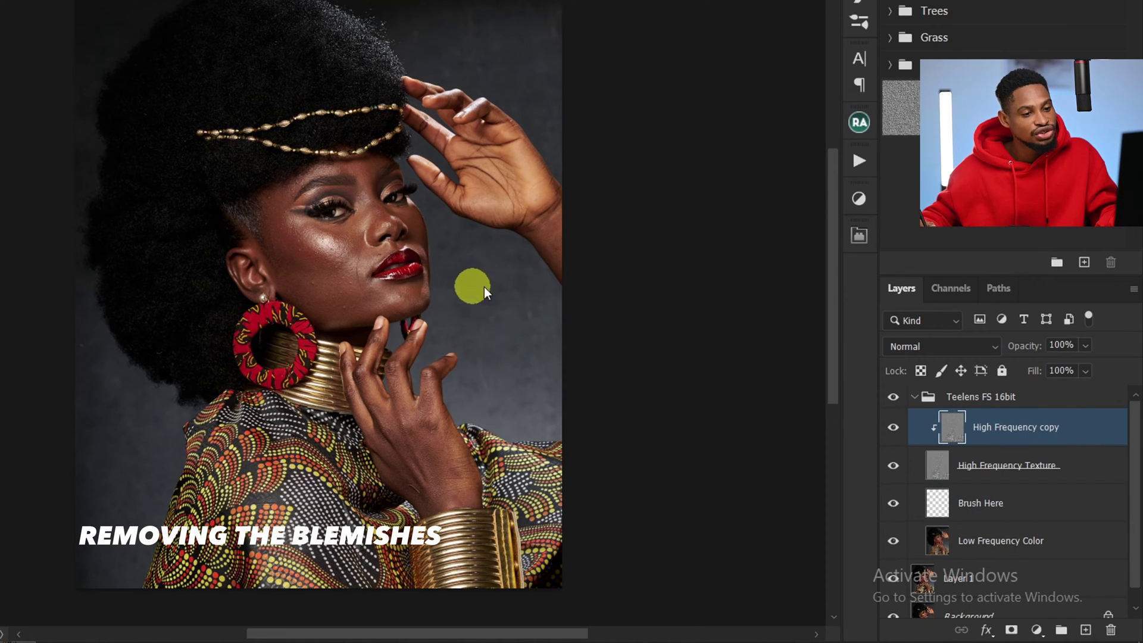
{"action": "left_click", "coordinate": [1010, 441]}
{"action": "left_click", "coordinate": [1010, 428]}
{"action": "left_click", "coordinate": [1011, 423]}
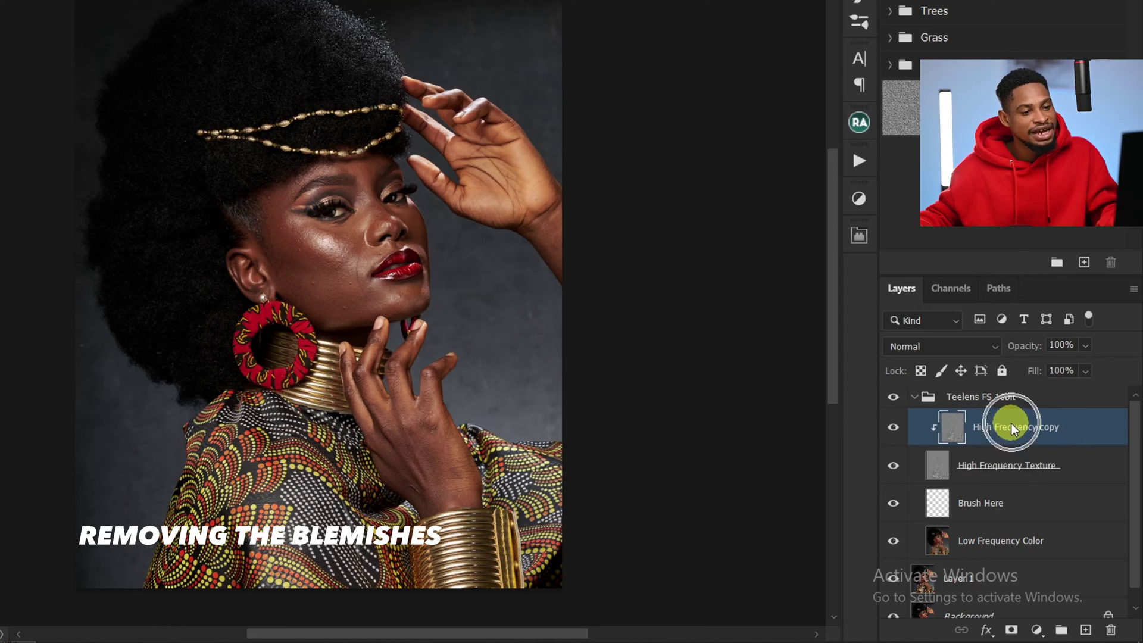
{"action": "left_click", "coordinate": [987, 427]}
Step: Get the Clone Stamp tool ready for the face in Normal mode, with 100% flow, Aligned on and Current Layer sampling
{"action": "key", "text": "z"}
{"action": "left_click_drag", "start_coordinate": [359, 244], "coordinate": [361, 246]}
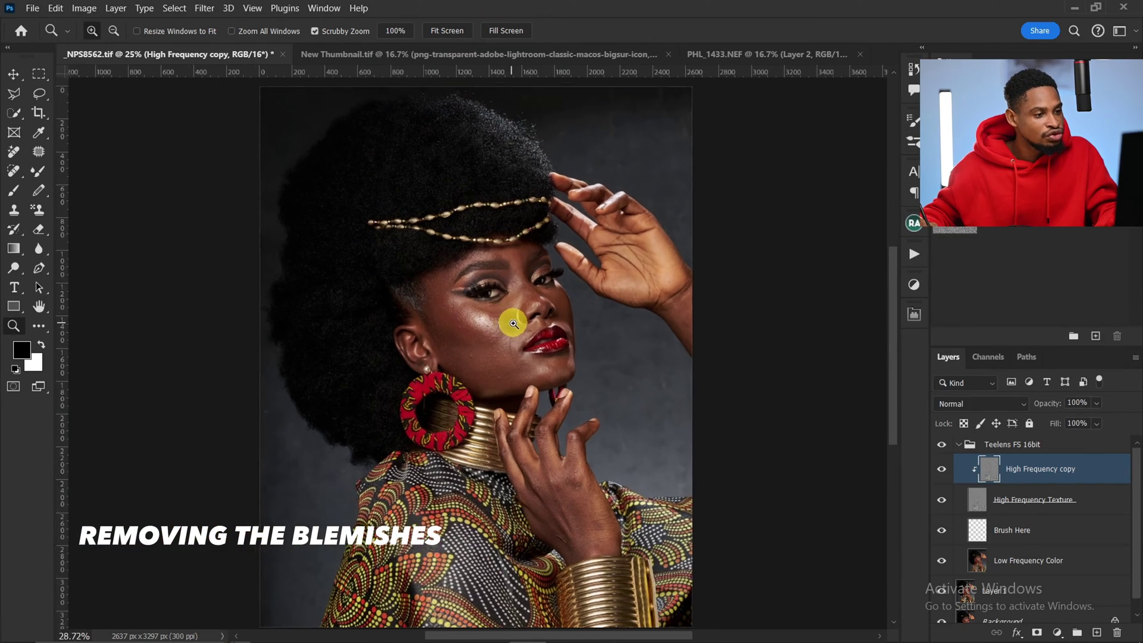
{"action": "left_click_drag", "start_coordinate": [513, 323], "coordinate": [548, 330]}
{"action": "key", "text": "t"}
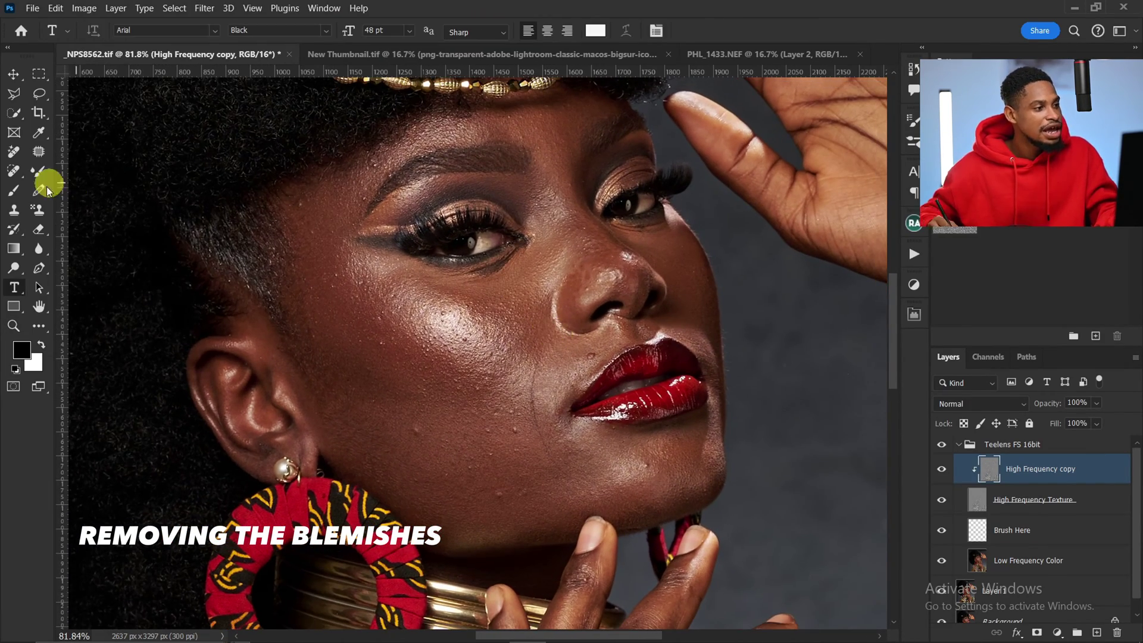
{"action": "left_click", "coordinate": [15, 211]}
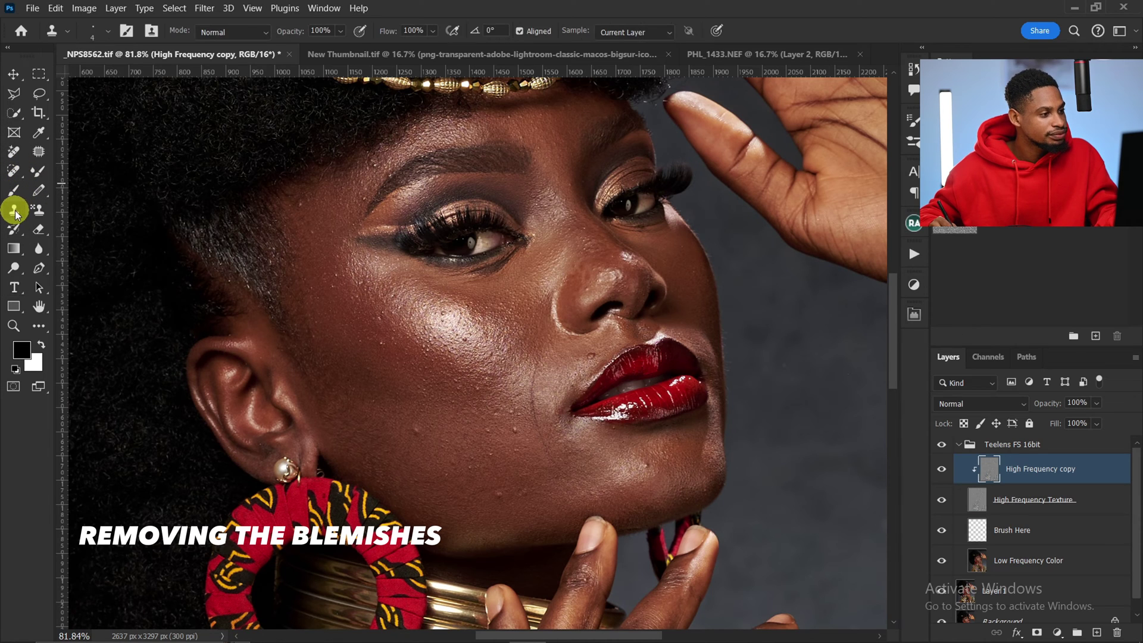
{"action": "left_click", "coordinate": [248, 34]}
{"action": "left_click", "coordinate": [238, 44]}
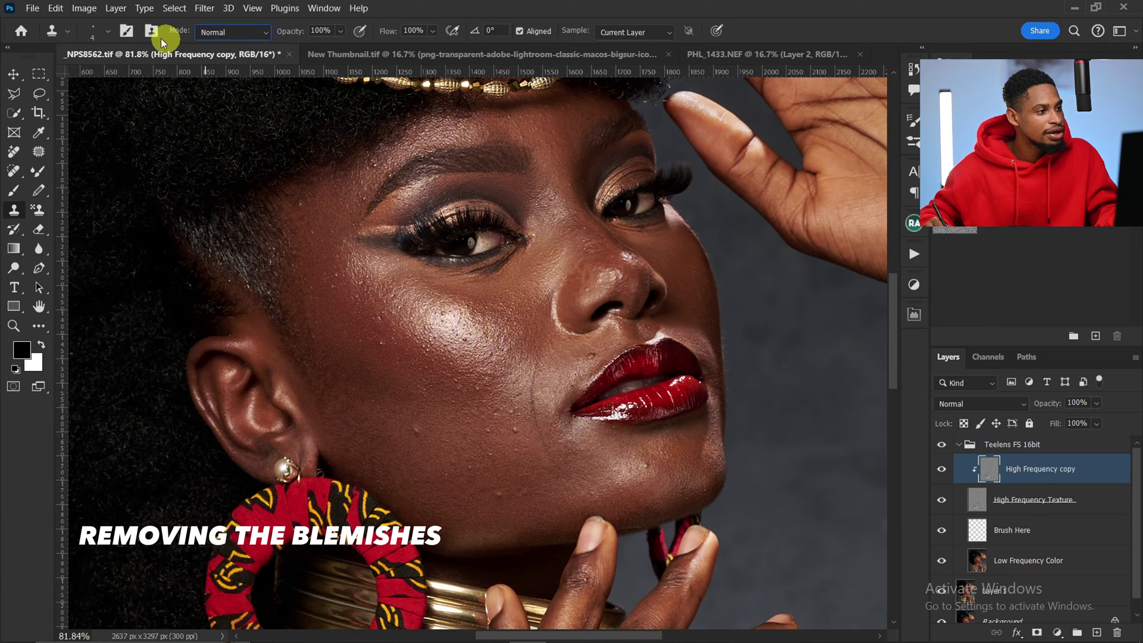
{"action": "left_click", "coordinate": [415, 31]}
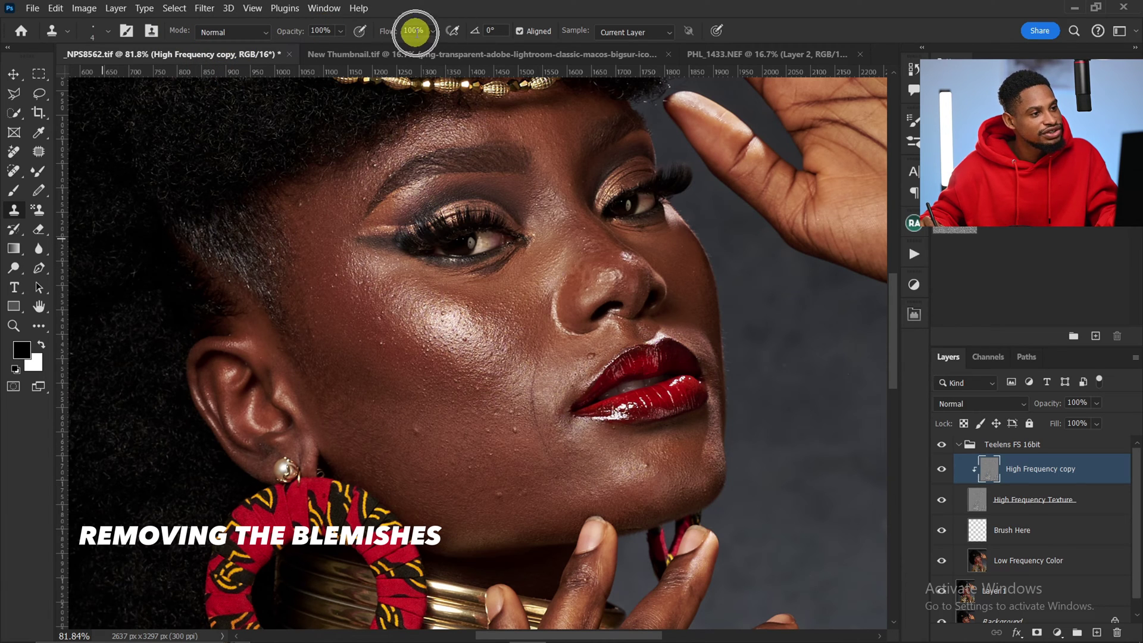
{"action": "key", "text": "ctrl"}
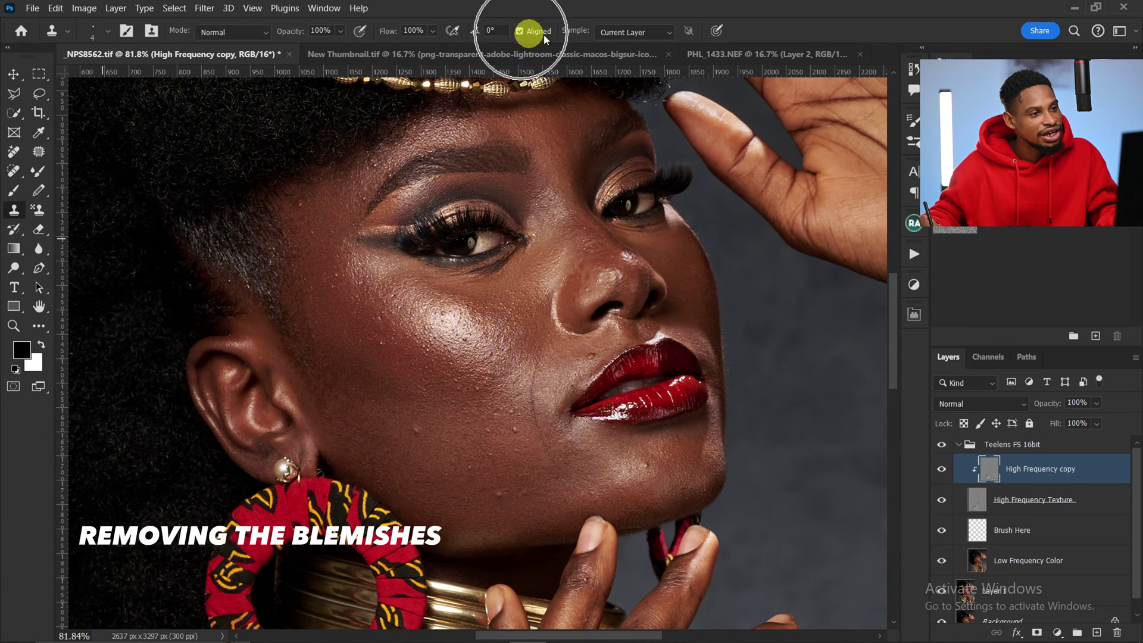
{"action": "key", "text": "ctrl"}
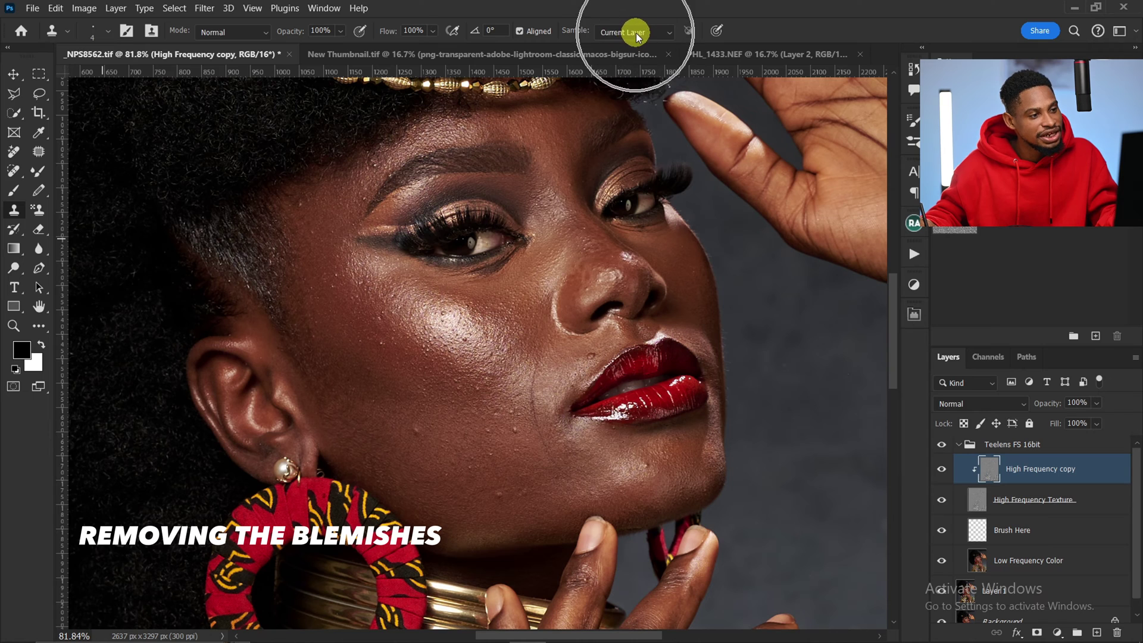
Step: Set the Clone Stamp brush size to 15 for the small skin blemishes
{"action": "key", "text": "bracketright"}
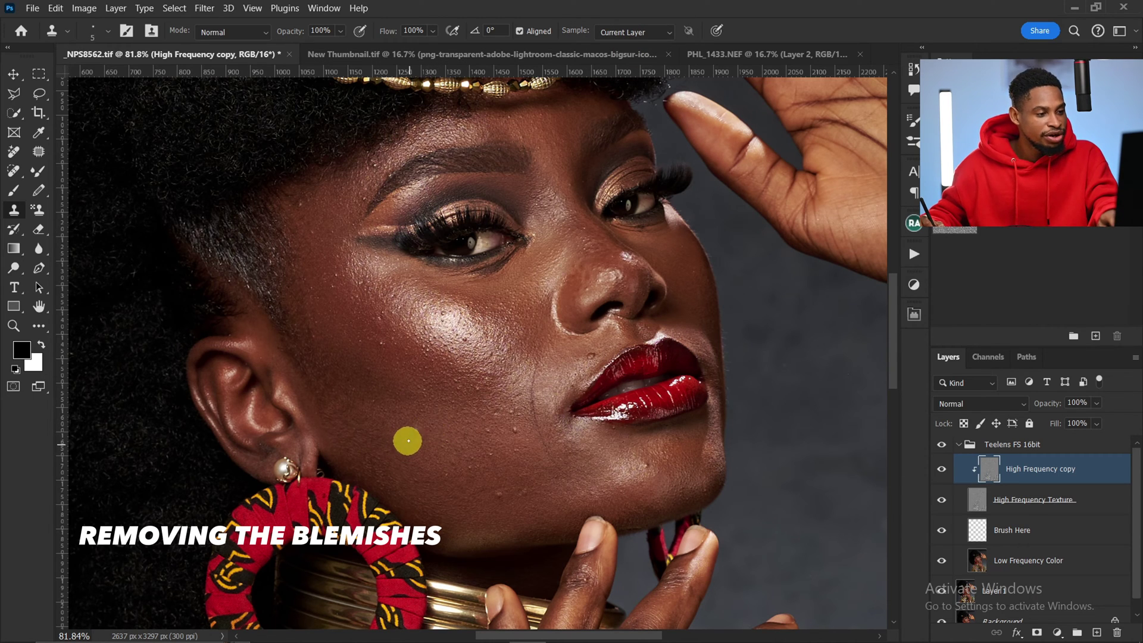
{"action": "key", "text": "bracketright"}
{"action": "key", "text": "bracketright"}
{"action": "key", "text": "bracketright"}
{"action": "key", "text": "bracketright"}
{"action": "key", "text": "bracketright"}
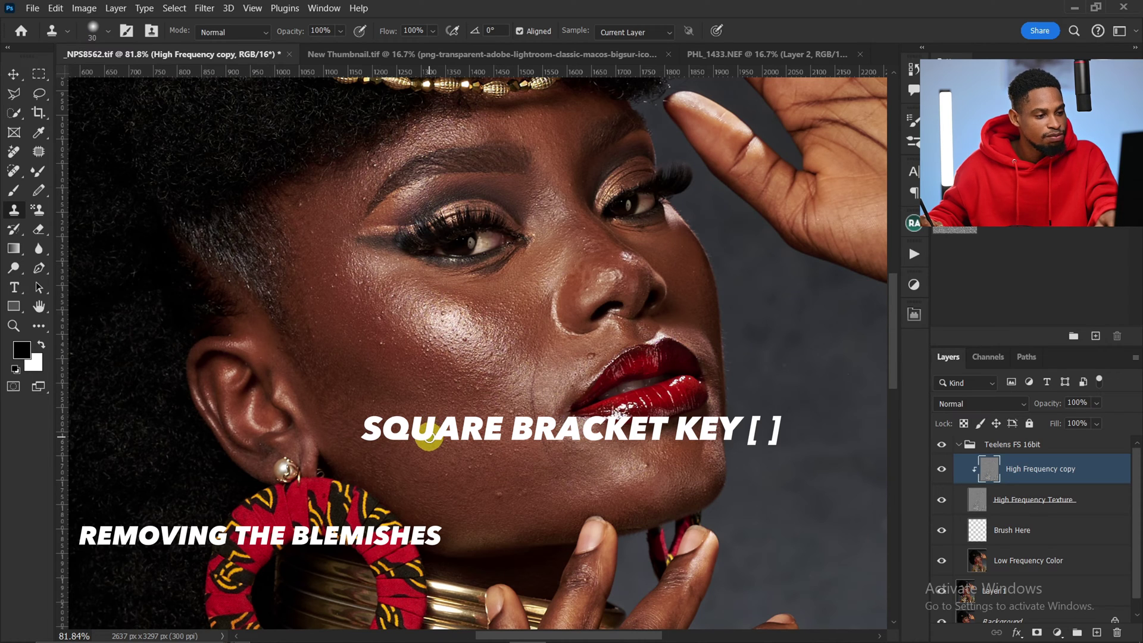
{"action": "key", "text": "bracketleft"}
{"action": "key", "text": "bracketleft"}
{"action": "key", "text": "bracketleft"}
Step: Clone clean skin texture over the blemishes on the lower cheek, jaw and chin, and compare with the unretouched texture
{"action": "key", "text": "alt"}
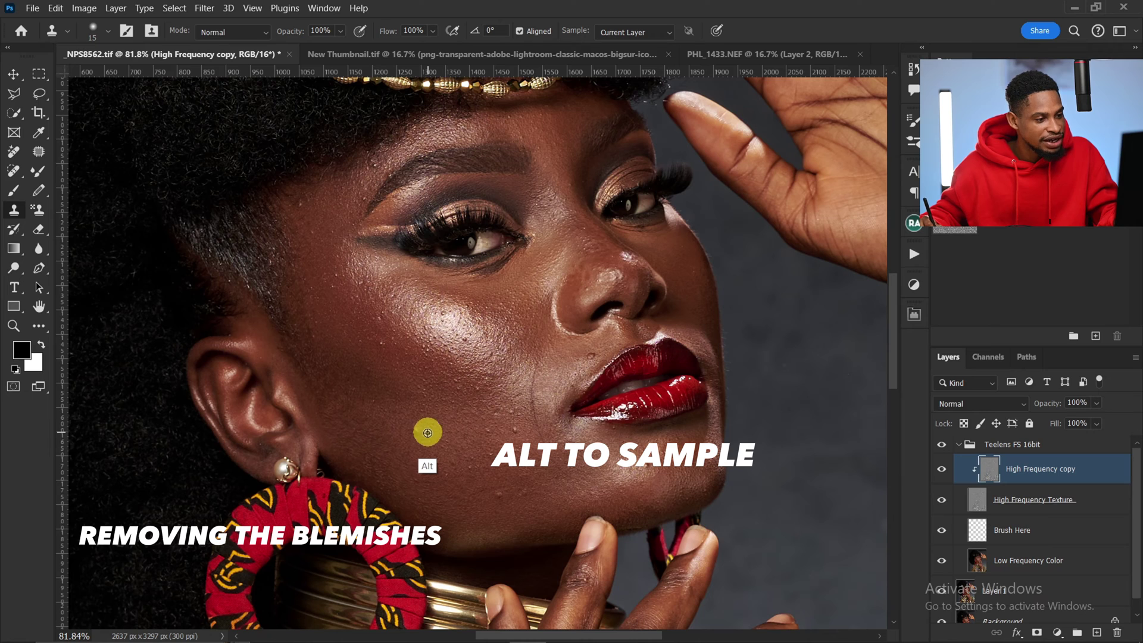
{"action": "key", "text": "alt"}
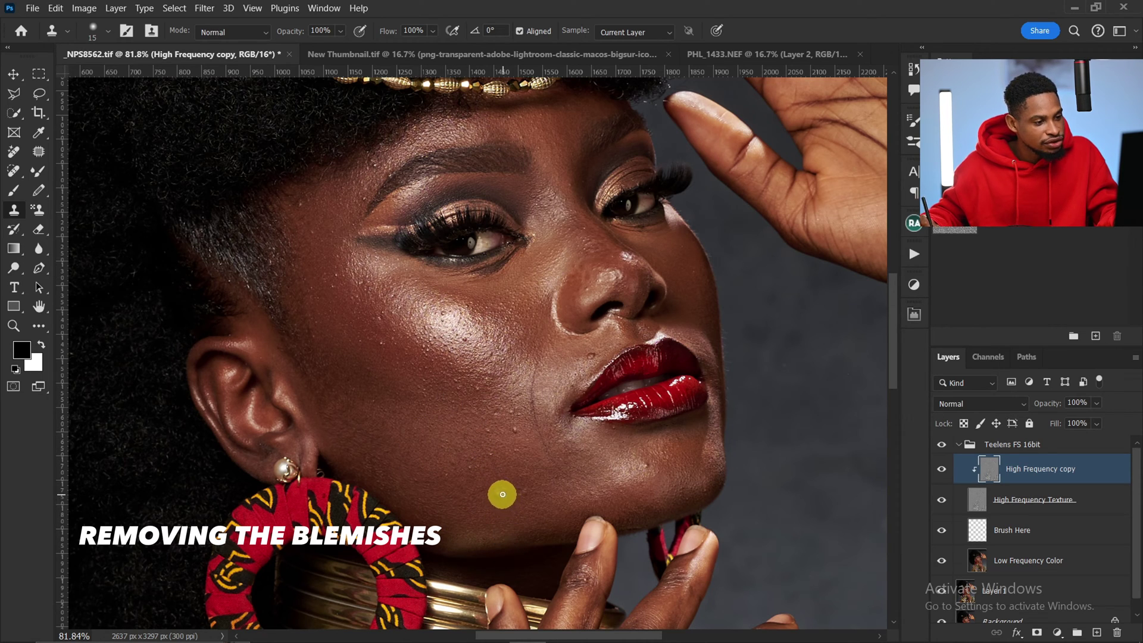
{"action": "key", "text": "alt"}
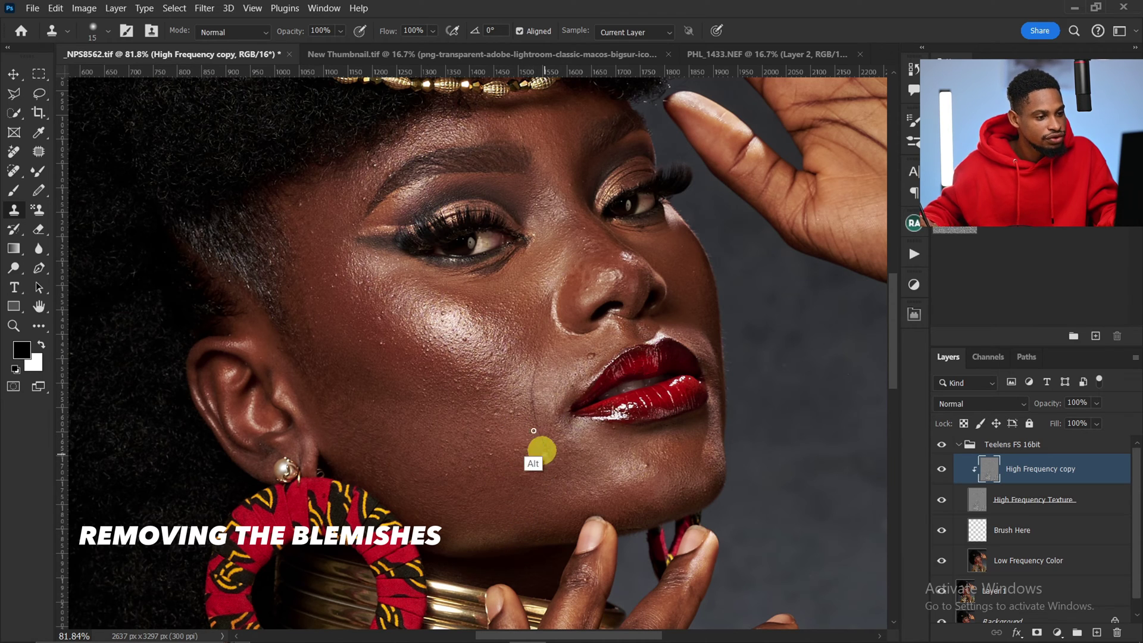
{"action": "key", "text": "alt"}
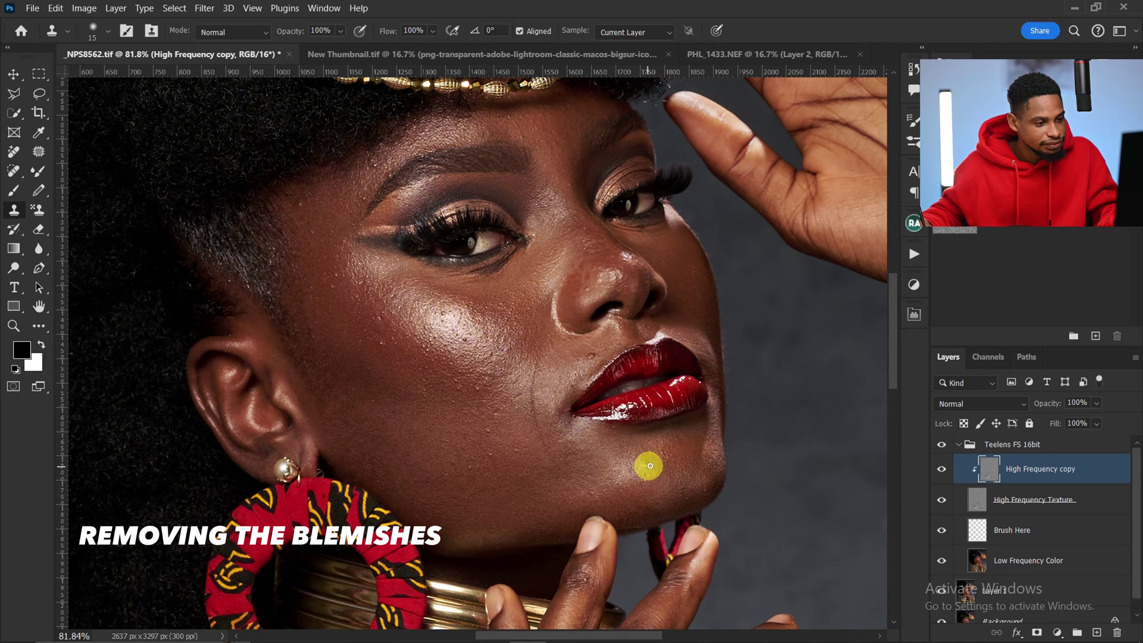
{"action": "key", "text": "alt"}
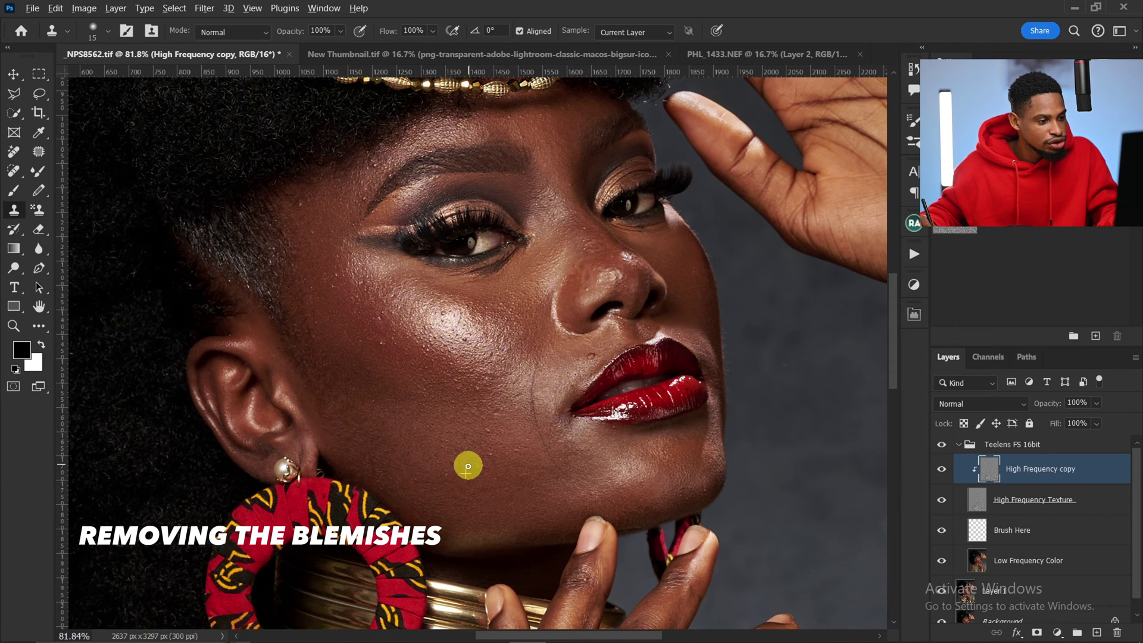
{"action": "left_click_drag", "start_coordinate": [468, 466], "coordinate": [553, 486]}
{"action": "key", "text": "ctrl+space"}
{"action": "key", "text": "s"}
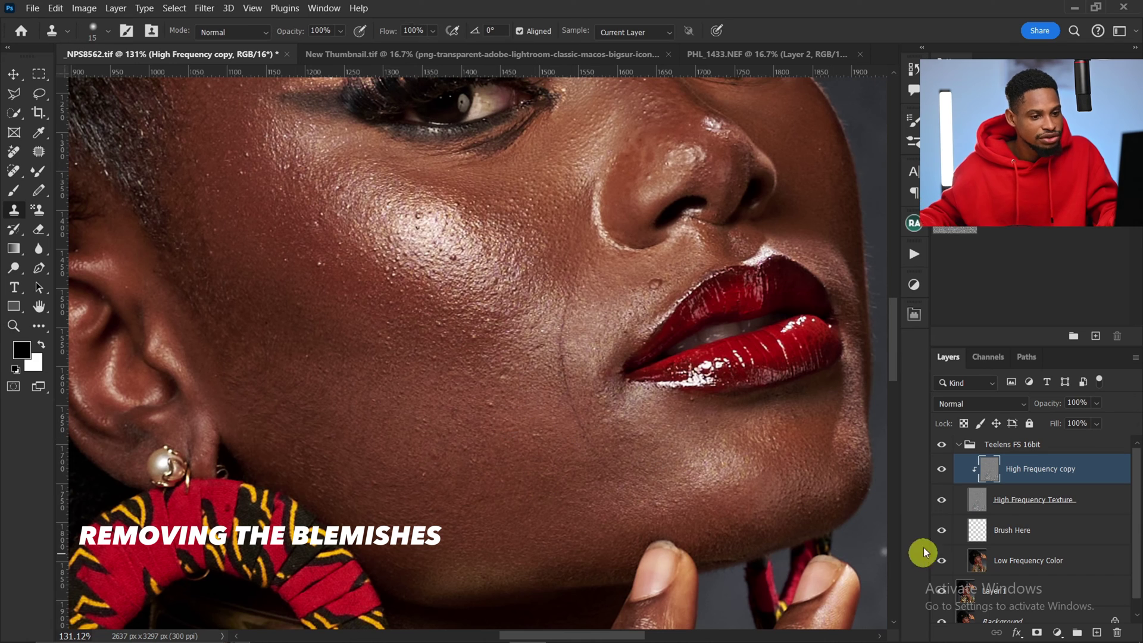
{"action": "left_click", "coordinate": [941, 469]}
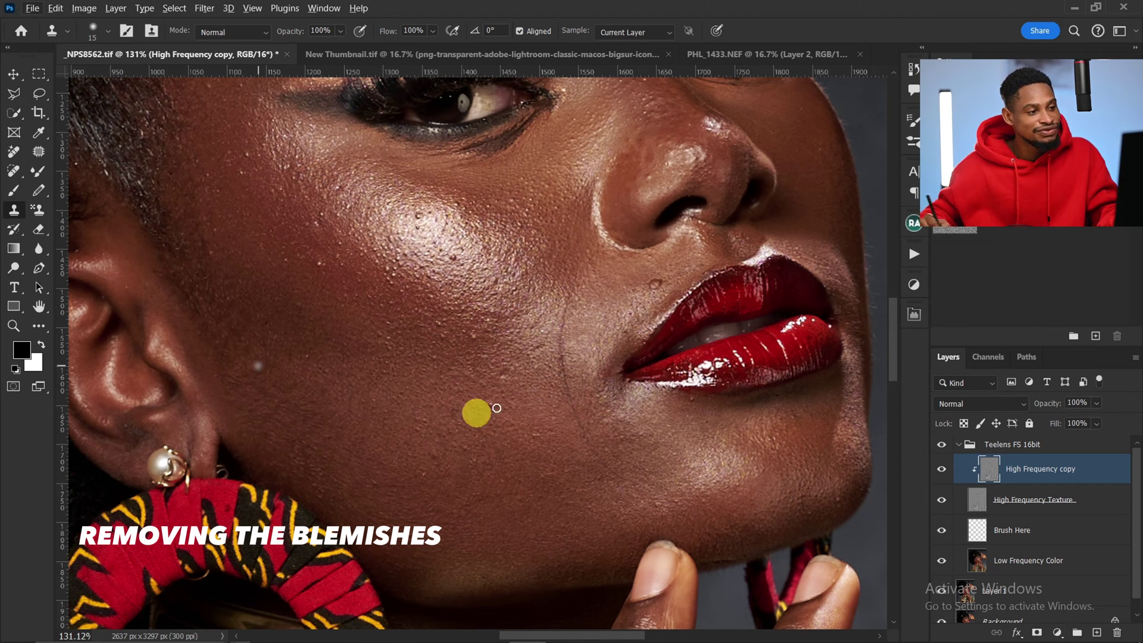
Step: Clone out the bumps on the upper cheek around the bright highlight using nearby clean skin texture
{"action": "key", "text": "alt"}
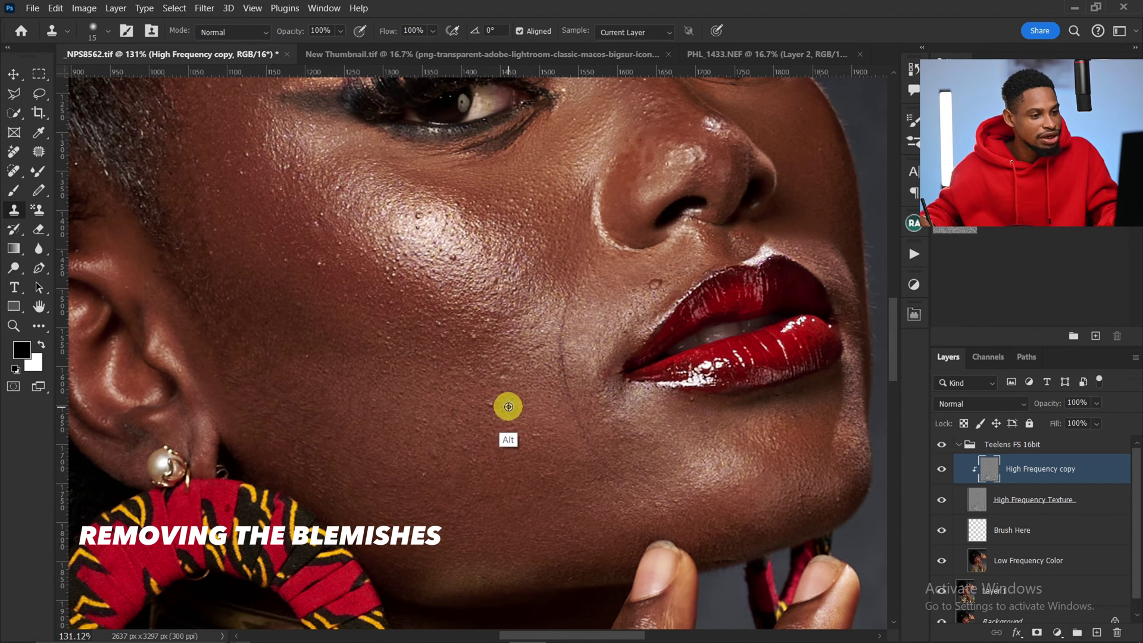
{"action": "left_click", "coordinate": [324, 273], "text": "alt"}
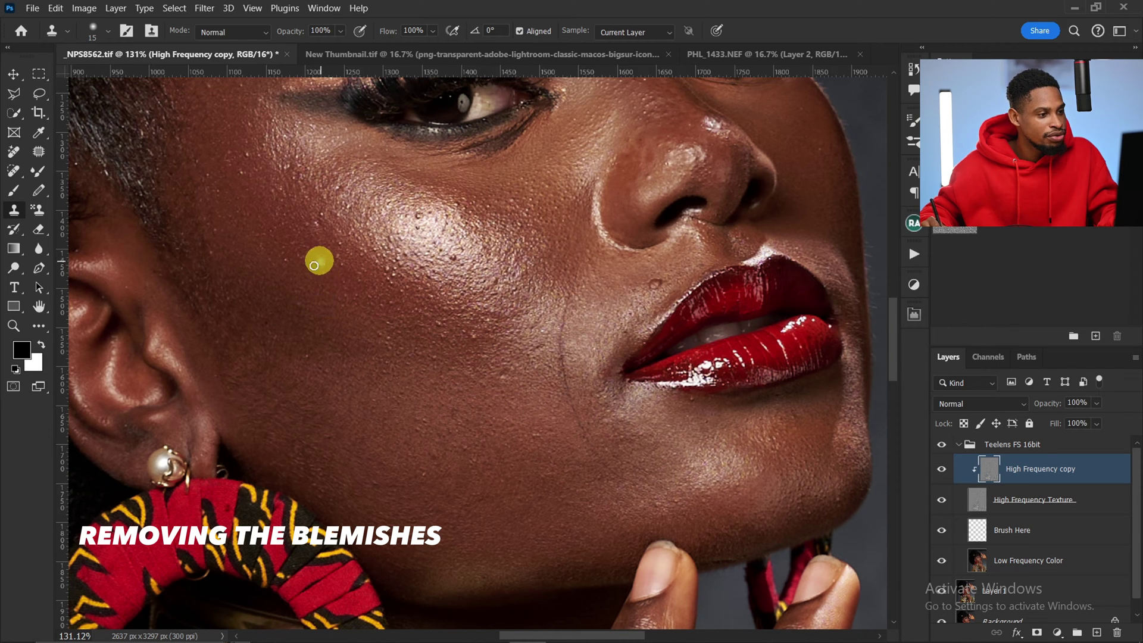
{"action": "left_click", "coordinate": [430, 222], "text": "alt"}
{"action": "left_click", "coordinate": [417, 215]}
{"action": "scroll", "coordinate": [510, 377], "scroll_direction": "down", "scroll_amount": 5}
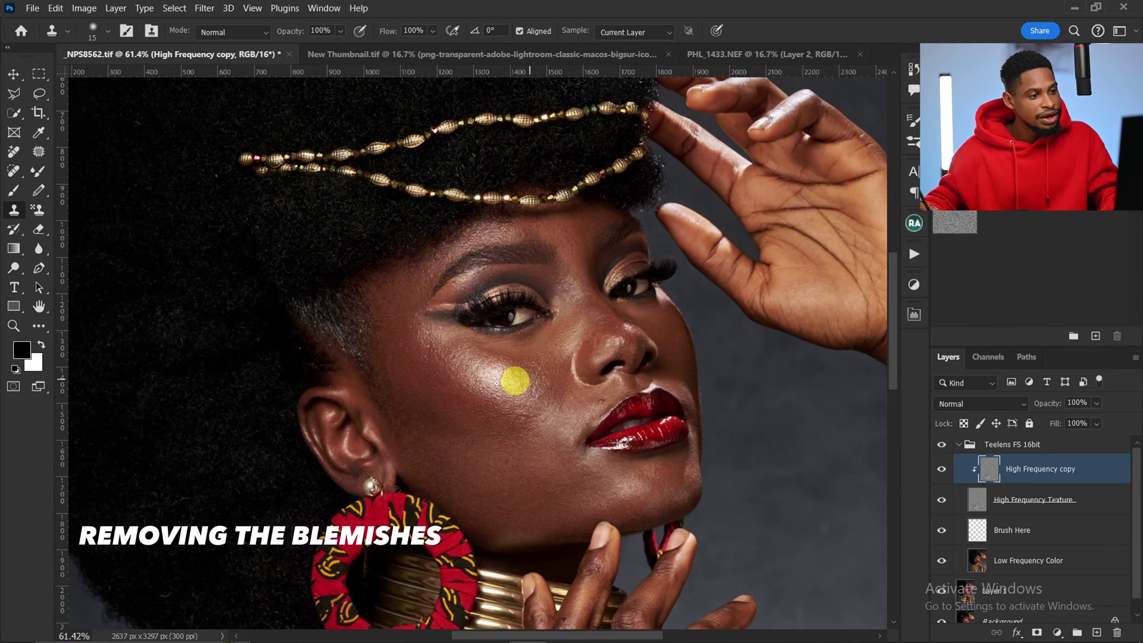
Step: Compare the face with and without the High Frequency copy layer to check the blemish removal
{"action": "left_click", "coordinate": [942, 471]}
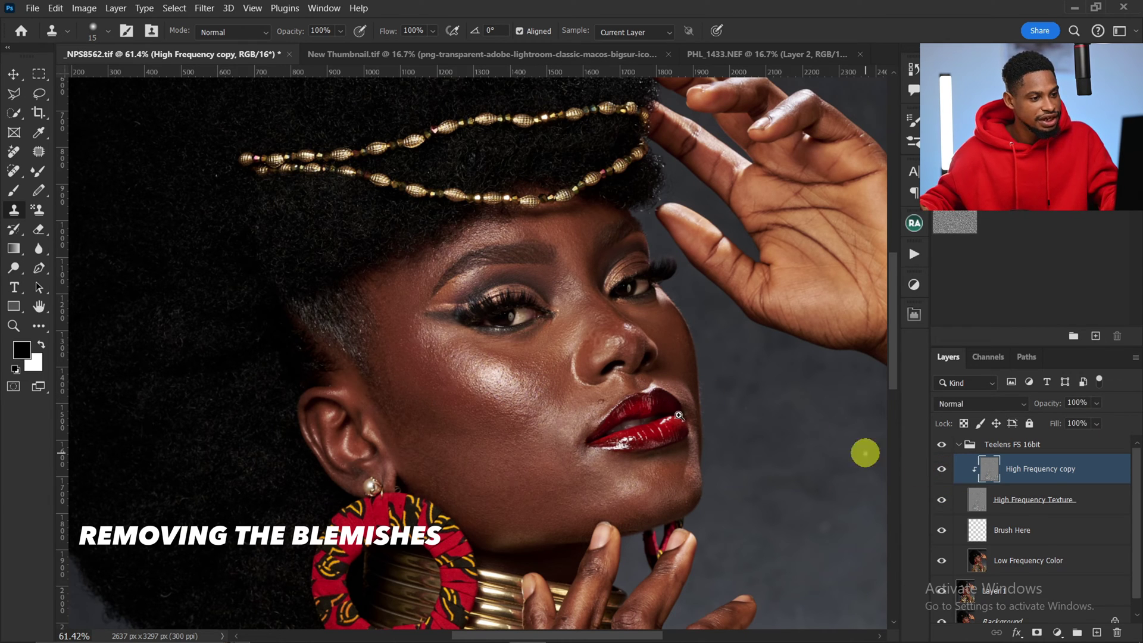
{"action": "scroll", "coordinate": [600, 395], "scroll_direction": "up", "scroll_amount": 3}
{"action": "left_click", "coordinate": [941, 473]}
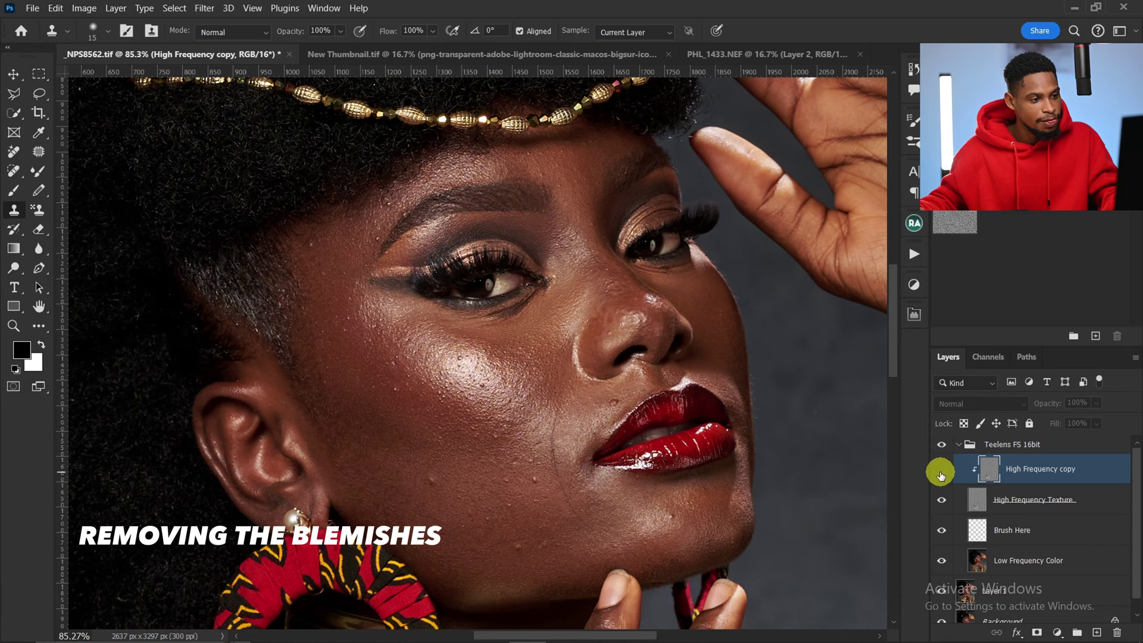
{"action": "scroll", "coordinate": [602, 387], "scroll_direction": "down", "scroll_amount": 3}
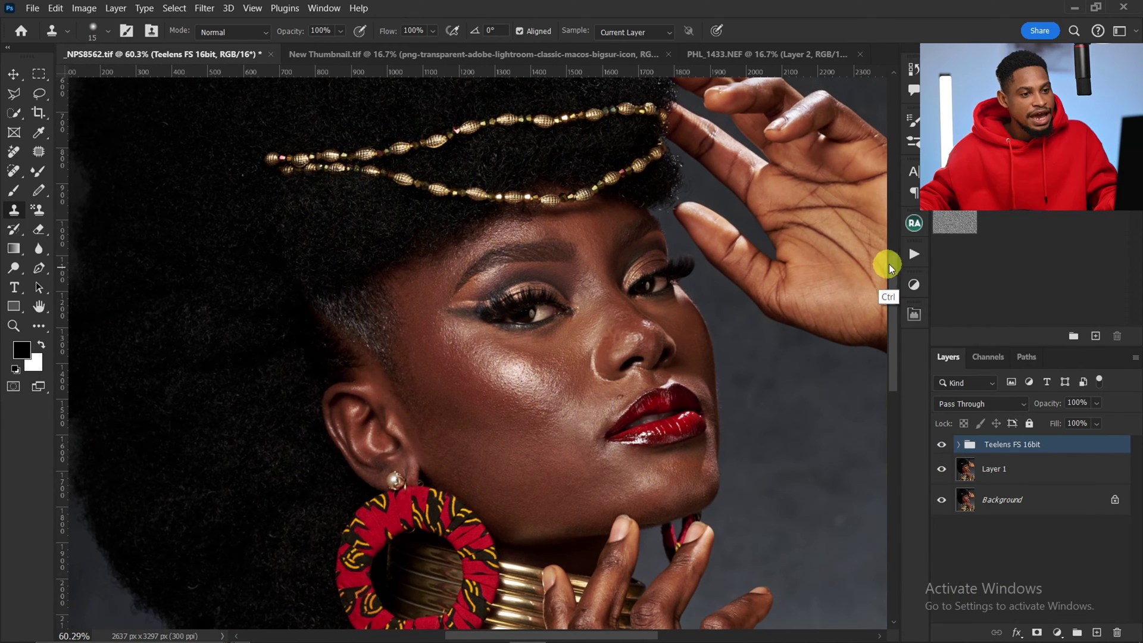
Step: Run the Teelens Dodge and Burn action to build the dodge and burn group above the Teelens FS 16bit group
{"action": "left_click", "coordinate": [912, 252]}
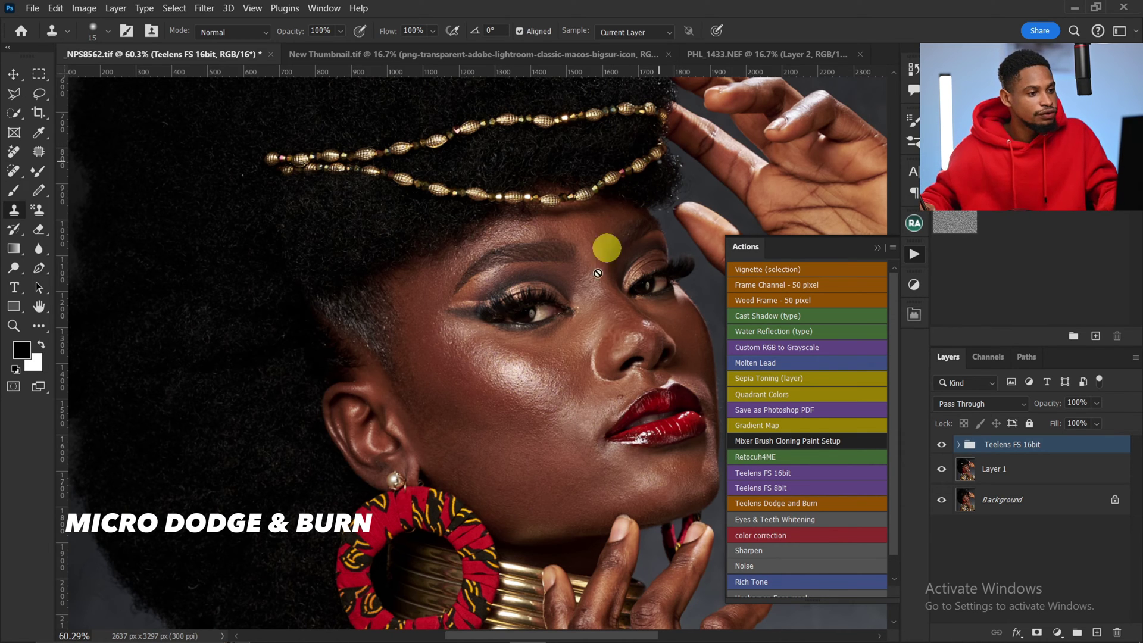
{"action": "key", "text": "ctrl+space"}
{"action": "mouse_move", "coordinate": [551, 338]}
{"action": "left_mouse_down"}
{"action": "mouse_move", "coordinate": [599, 352]}
{"action": "mouse_move", "coordinate": [531, 344]}
{"action": "left_mouse_up"}
{"action": "key", "text": "ctrl+space"}
{"action": "key", "text": "space"}
{"action": "left_click_drag", "start_coordinate": [595, 451], "coordinate": [515, 371]}
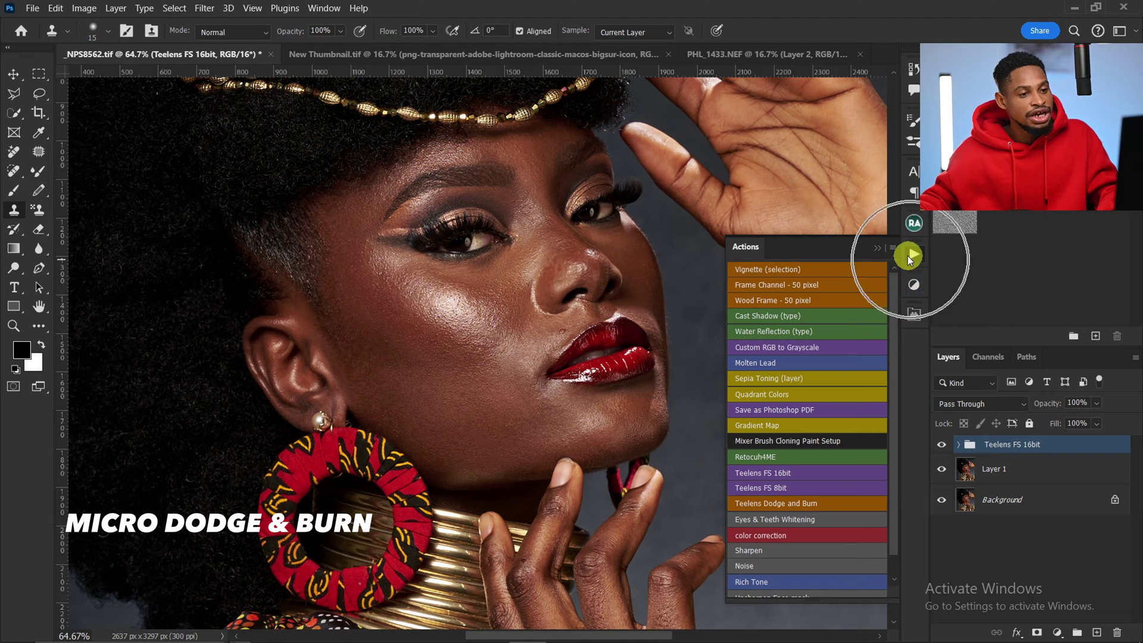
{"action": "key", "text": "ctrl"}
{"action": "left_click", "coordinate": [787, 505]}
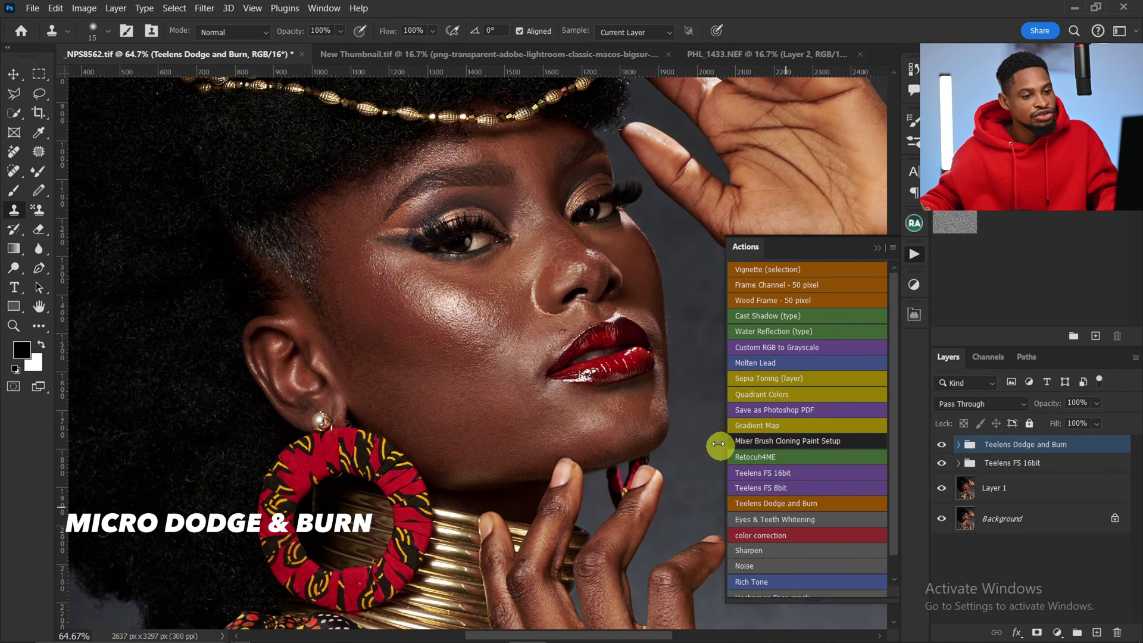
Step: Target the Dodge layer's mask and set up a soft round Brush, size 25, with 2% flow
{"action": "left_click", "coordinate": [958, 444]}
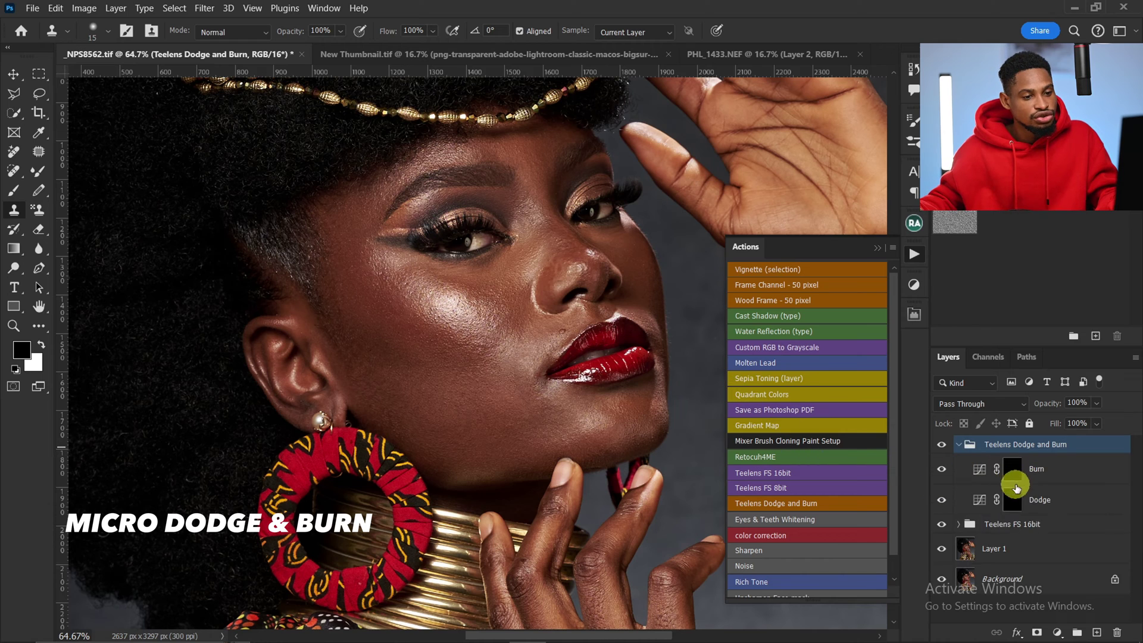
{"action": "left_click", "coordinate": [1007, 502]}
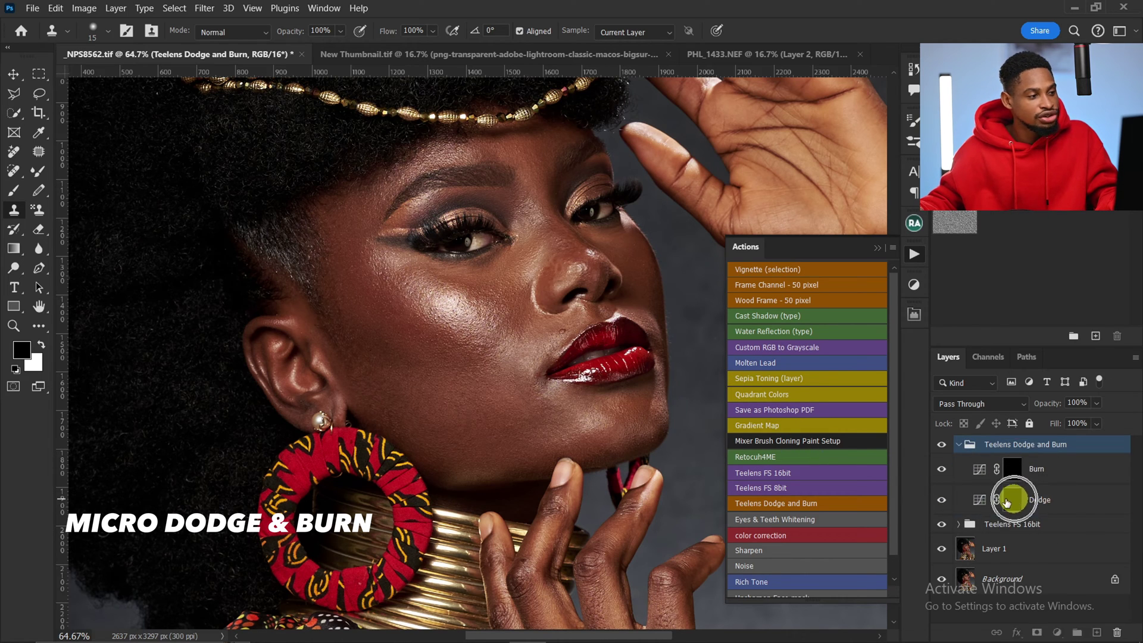
{"action": "left_click", "coordinate": [16, 191]}
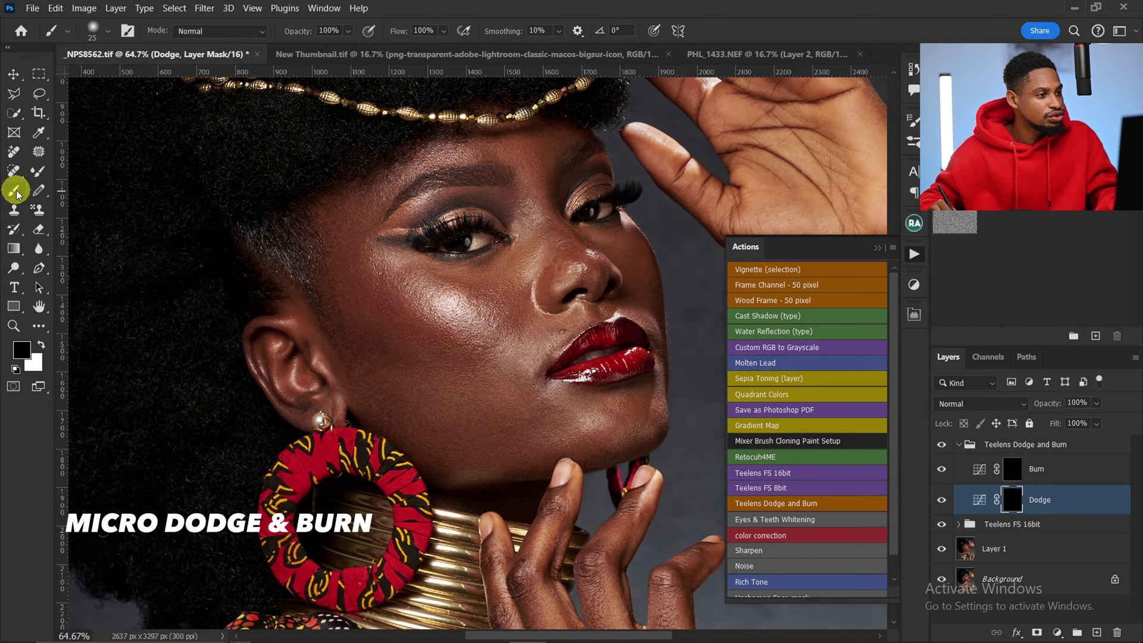
{"action": "left_click", "coordinate": [103, 36]}
{"action": "double_click", "coordinate": [123, 232]}
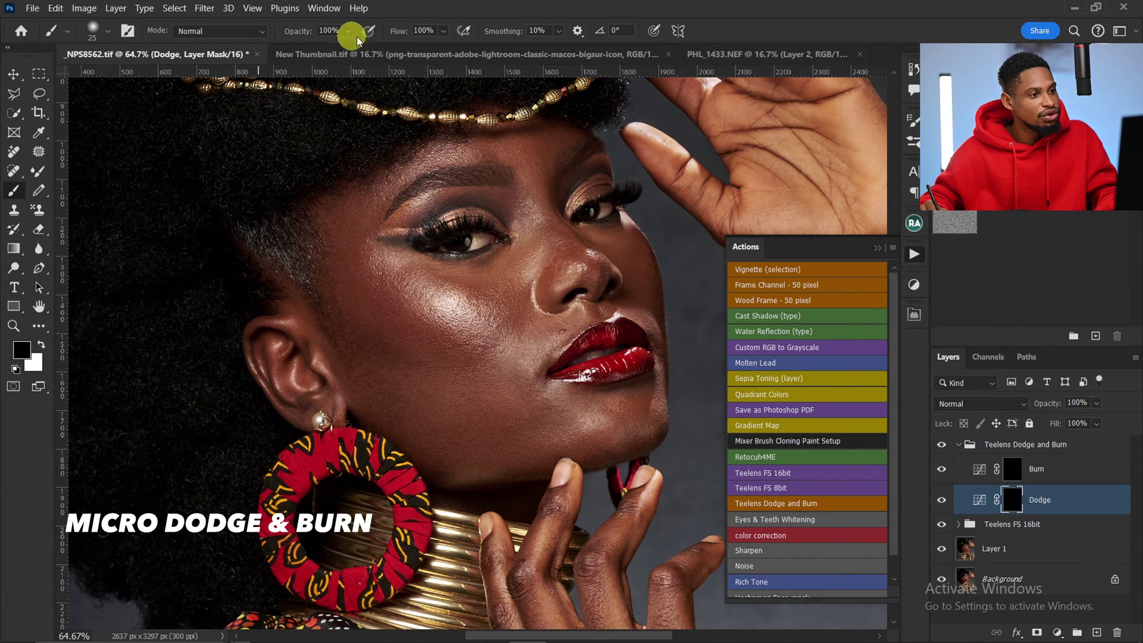
{"action": "left_click", "coordinate": [429, 31]}
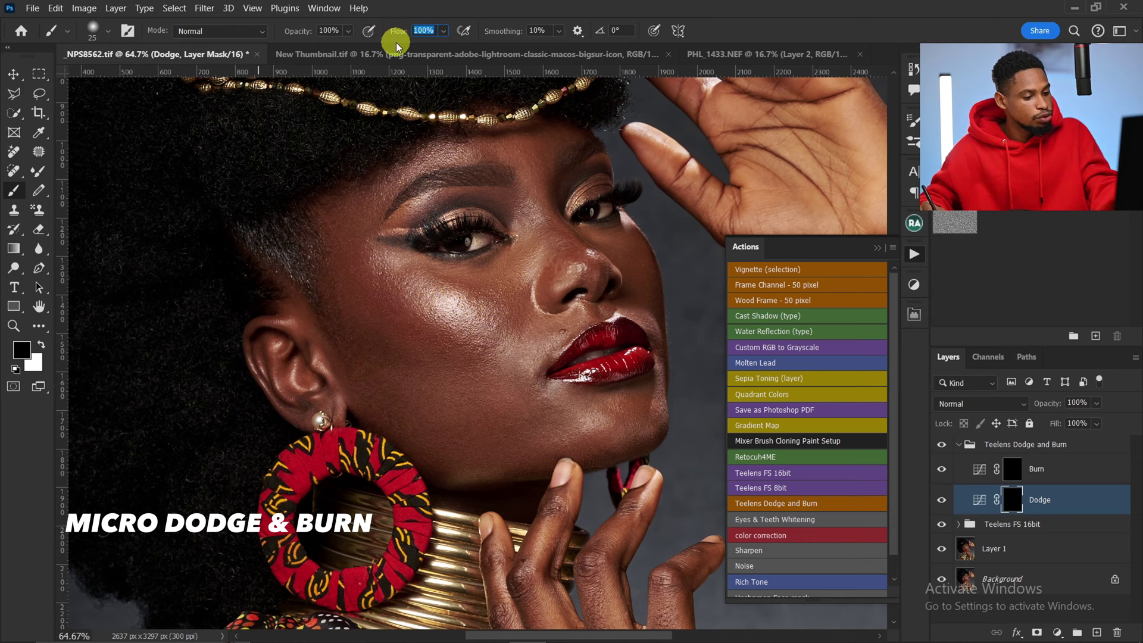
{"action": "key", "text": "Return"}
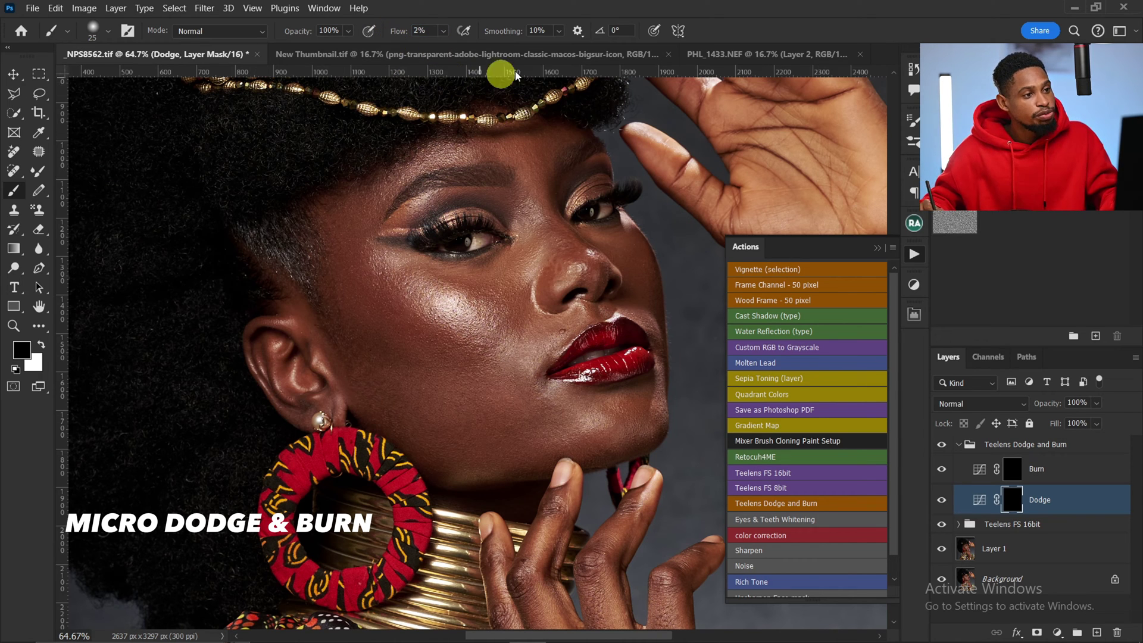
Step: Paint white on the Dodge mask to lighten the dark patches under the near eye, and compare with the layer hidden
{"action": "scroll", "coordinate": [491, 263], "scroll_direction": "up", "scroll_amount": 3}
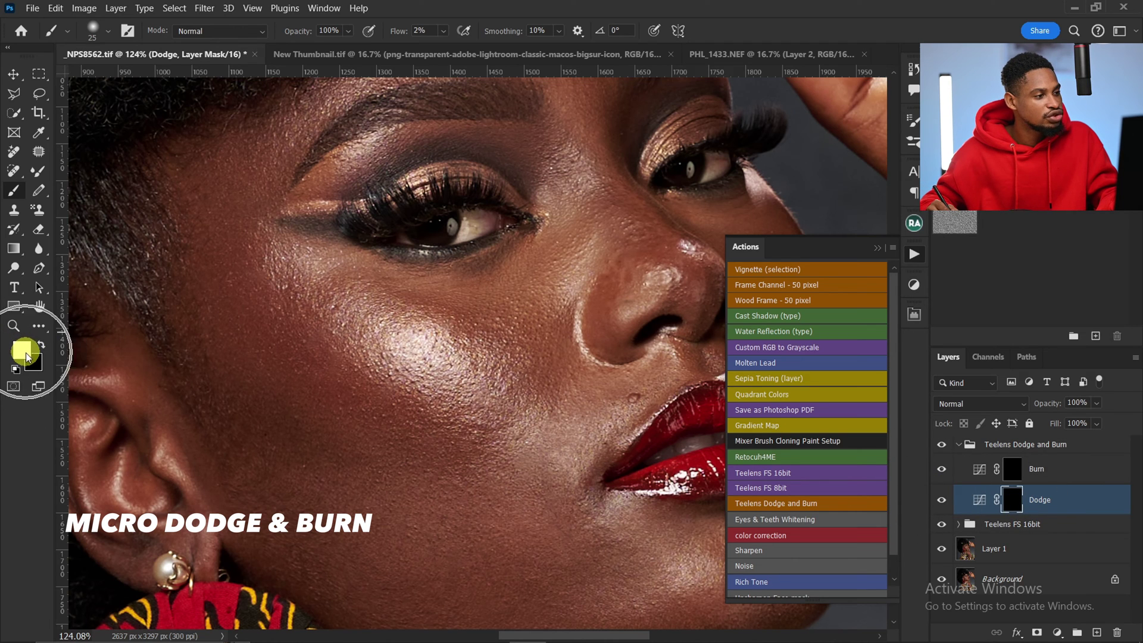
{"action": "left_click", "coordinate": [15, 192]}
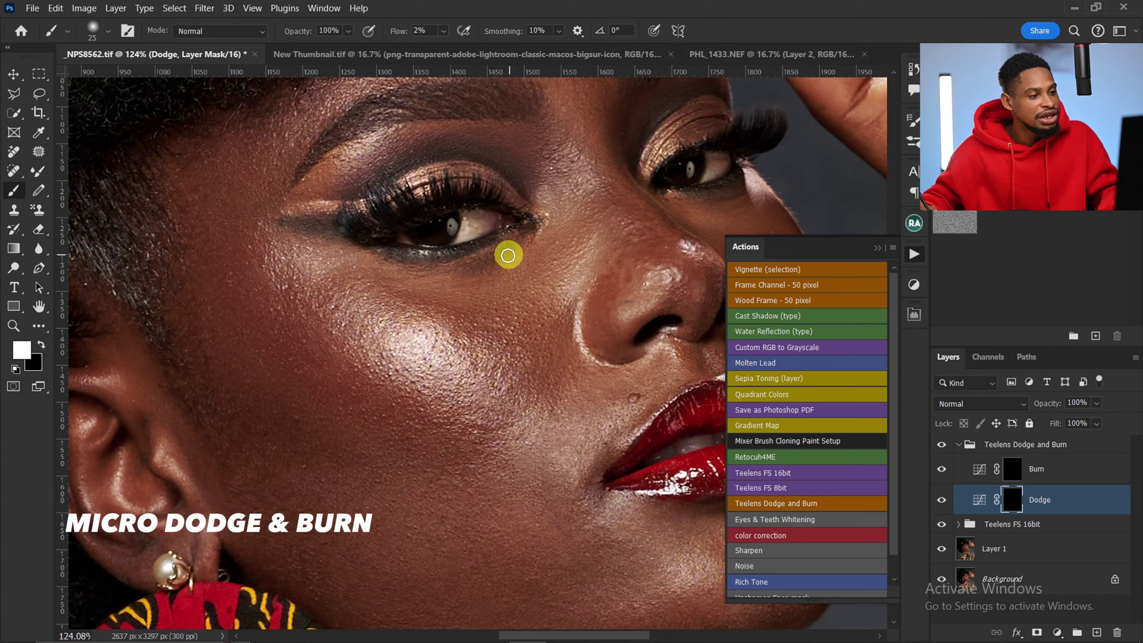
{"action": "left_click", "coordinate": [505, 255]}
{"action": "left_click", "coordinate": [494, 259]}
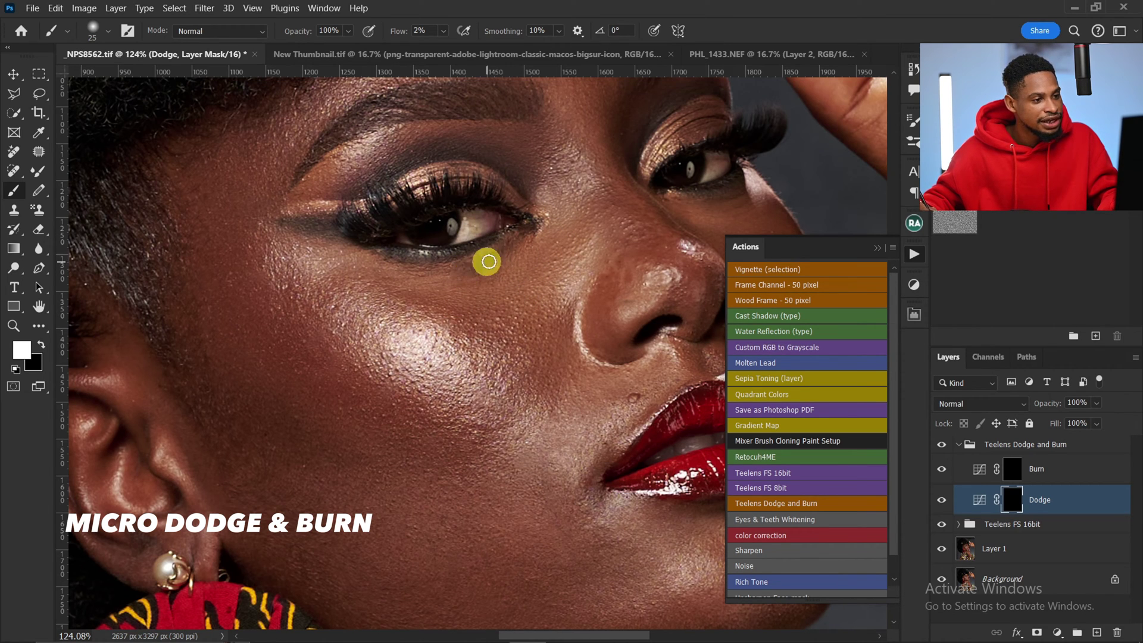
{"action": "left_click_drag", "start_coordinate": [506, 253], "coordinate": [510, 243]}
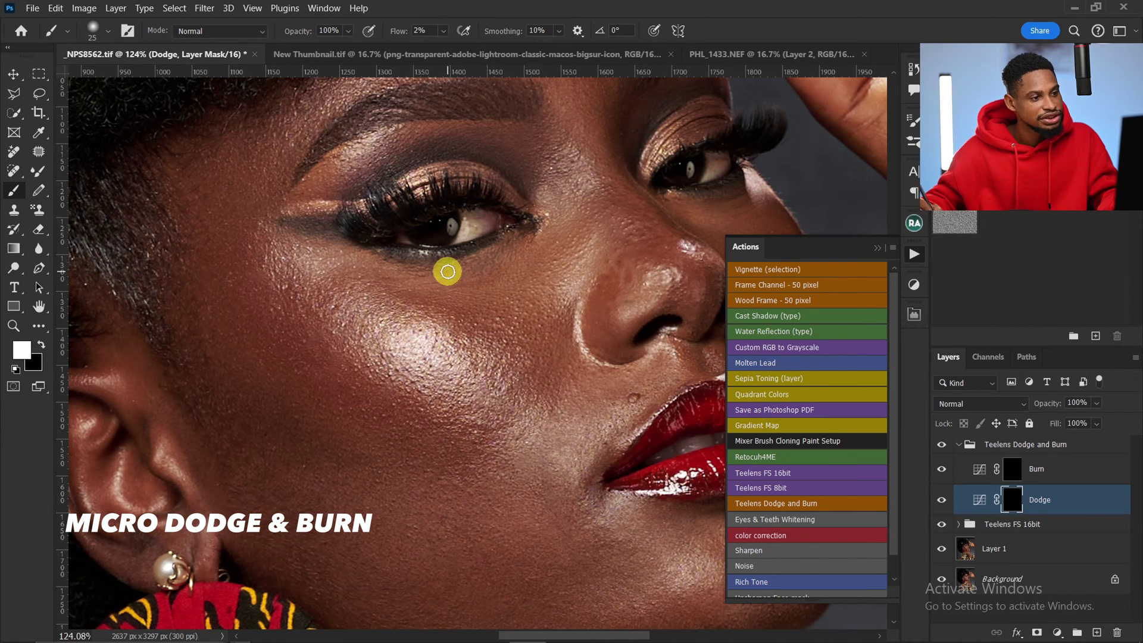
{"action": "left_click", "coordinate": [947, 505]}
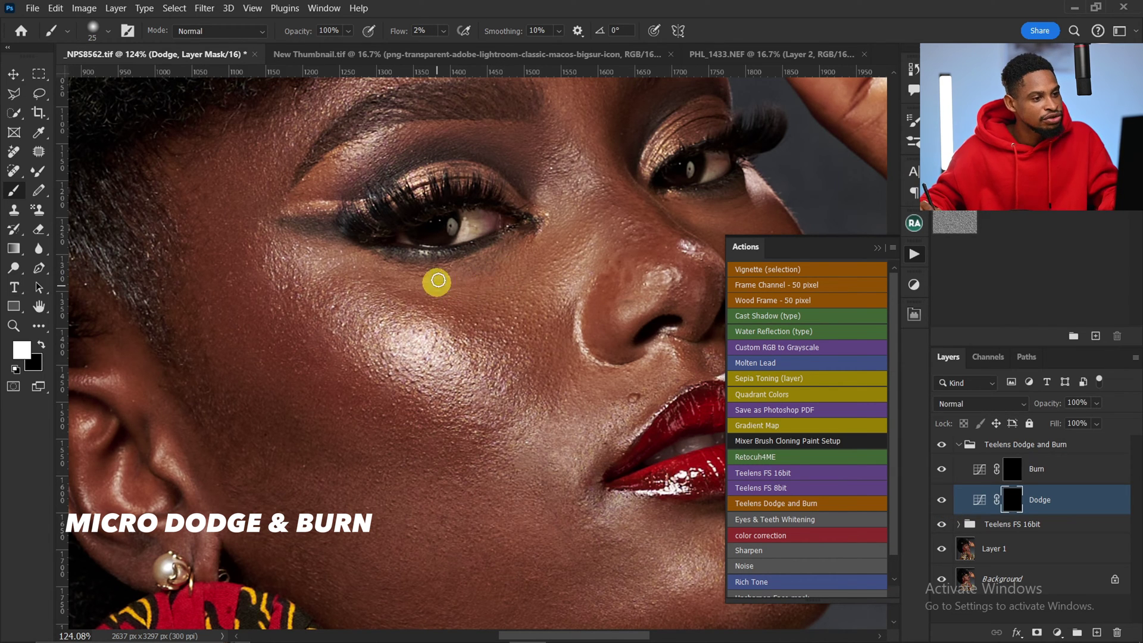
Step: Dodge the dark patches around the inner eye corner and the side of the nose
{"action": "left_click_drag", "start_coordinate": [612, 262], "coordinate": [553, 264]}
{"action": "left_click_drag", "start_coordinate": [640, 276], "coordinate": [558, 243]}
{"action": "left_click", "coordinate": [552, 247]}
{"action": "key", "text": "b"}
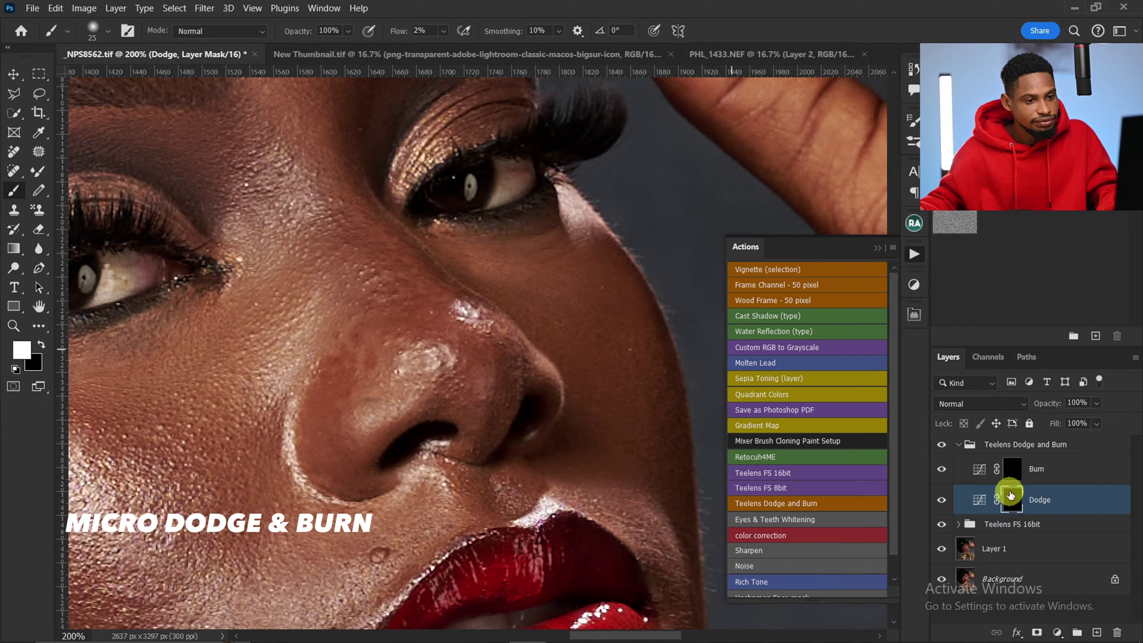
Step: Paint on the Burn mask to darken bright patches under the near eye and across the cheek, enlarging the brush to 40, 50 and 60
{"action": "left_click", "coordinate": [1012, 468]}
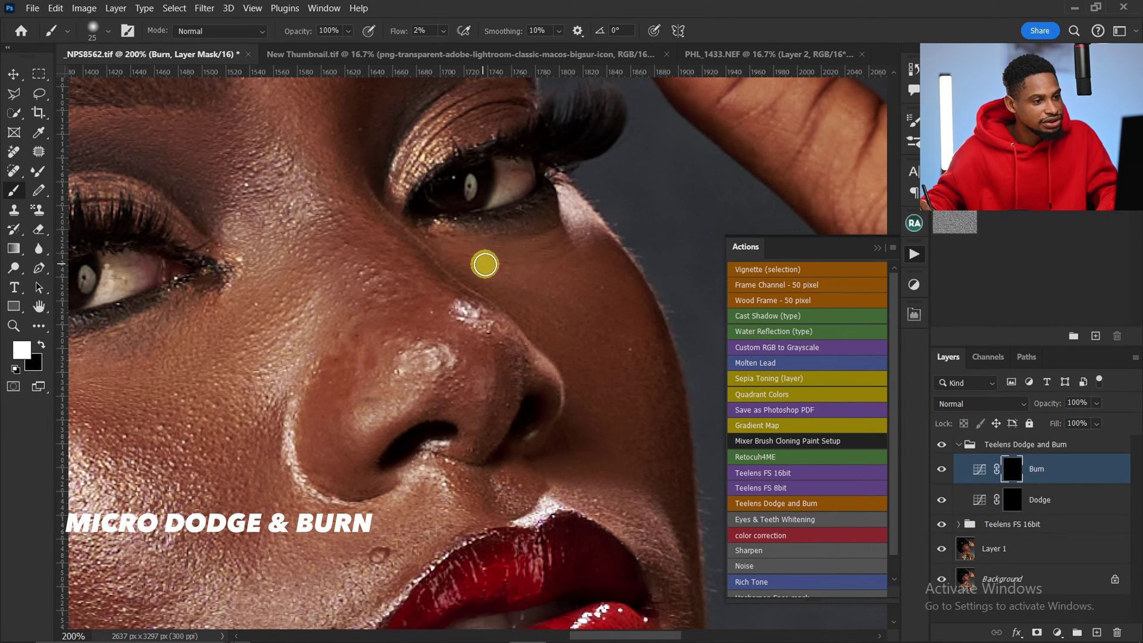
{"action": "left_click_drag", "start_coordinate": [325, 309], "coordinate": [650, 253]}
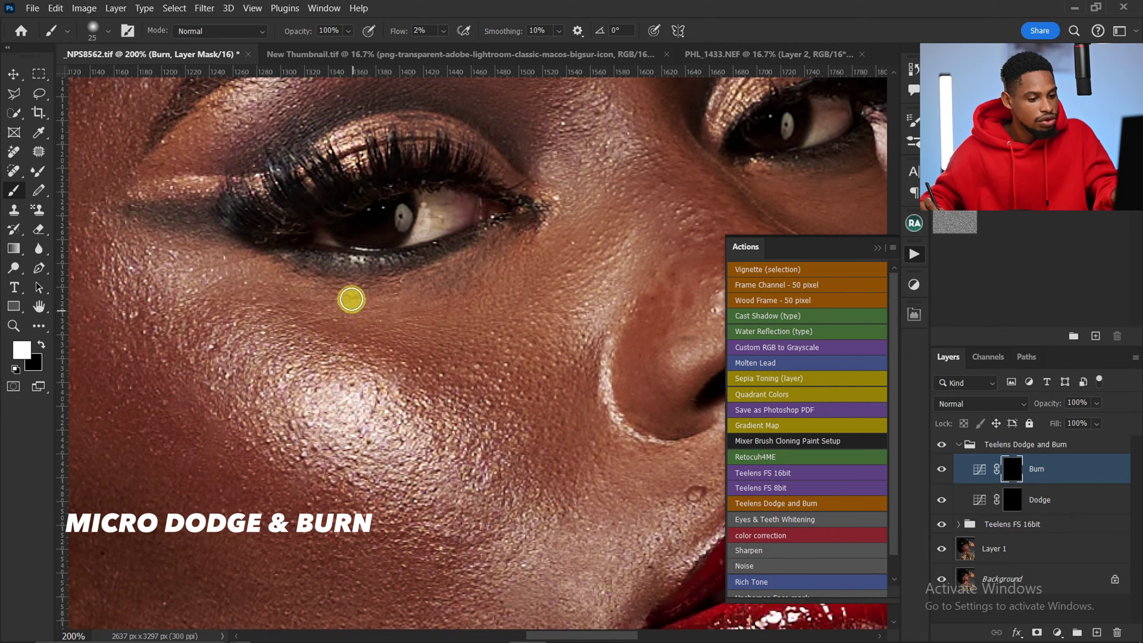
{"action": "key", "text": "bracketright"}
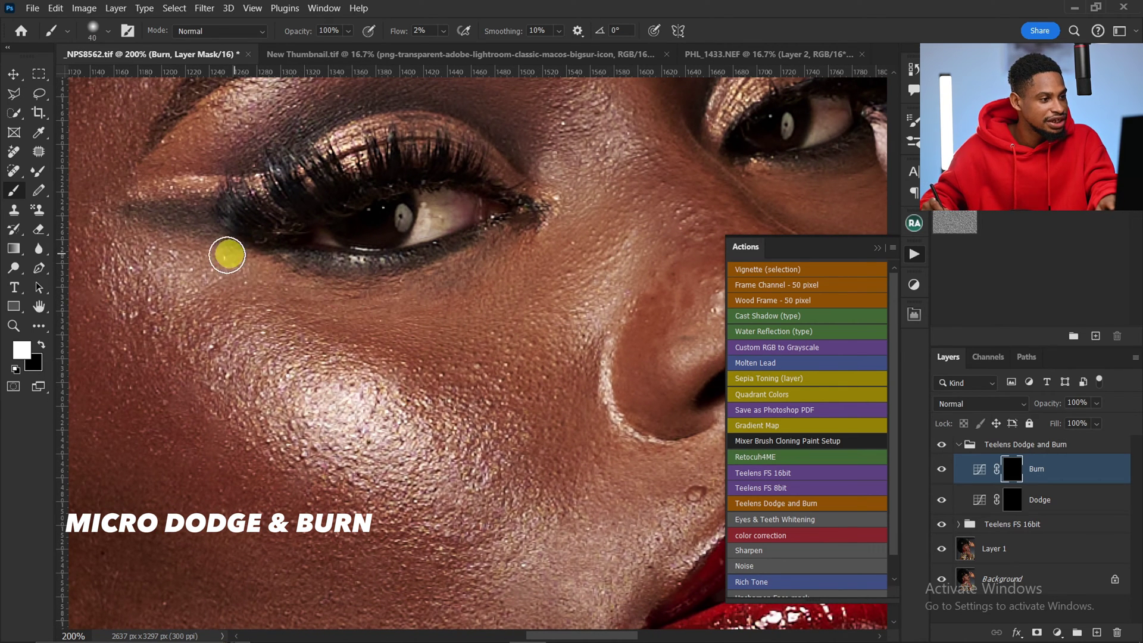
{"action": "key", "text": "bracketright"}
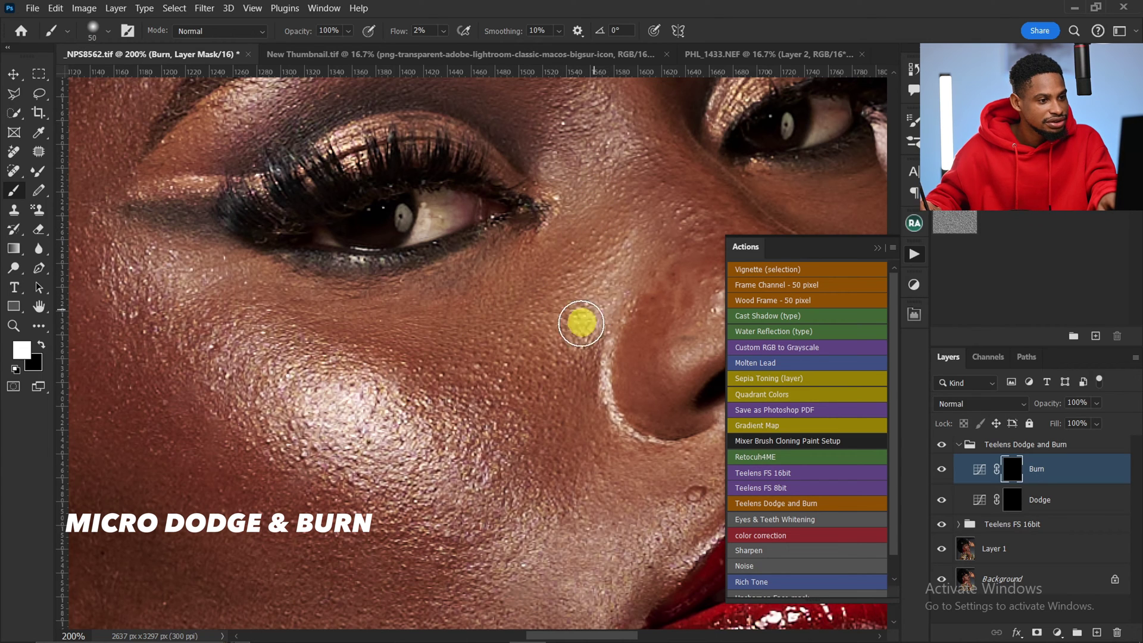
{"action": "key", "text": "bracketleft"}
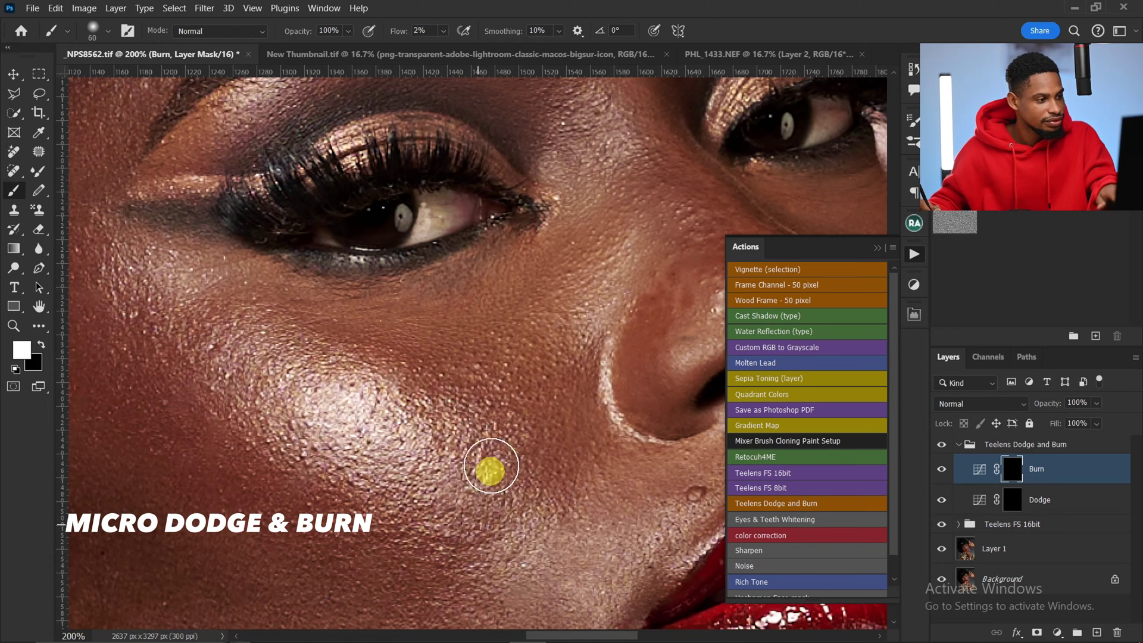
Step: Paint on the Dodge mask to even out the dark patches on the forehead above the eyebrow with the size 60 brush
{"action": "key", "text": "z"}
{"action": "left_click_drag", "start_coordinate": [493, 433], "coordinate": [452, 428]}
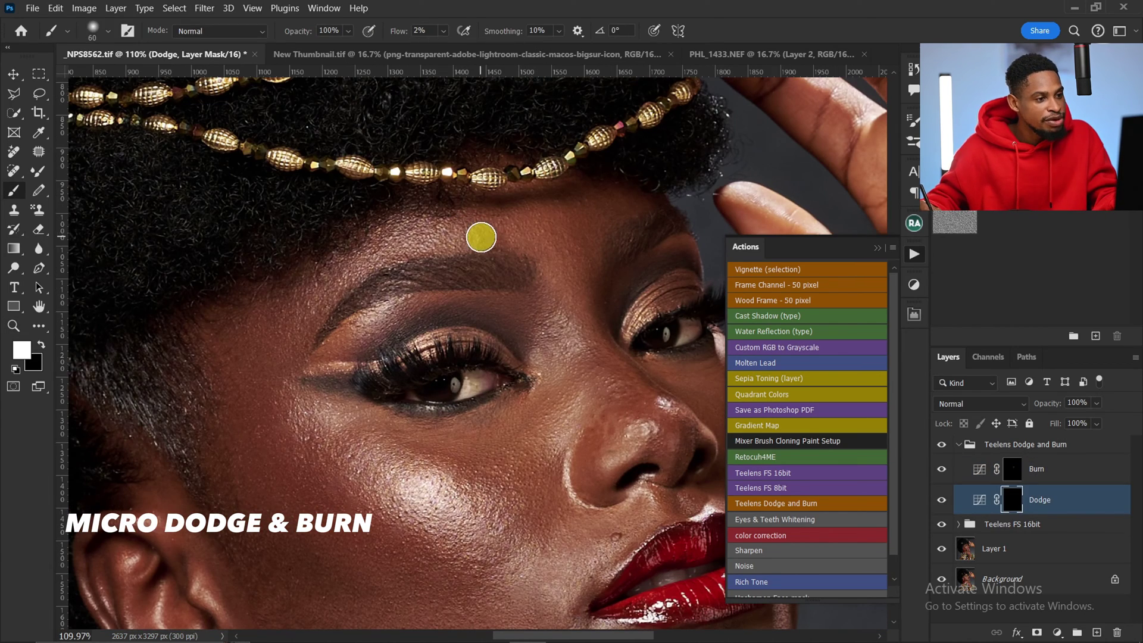
{"action": "mouse_move", "coordinate": [481, 237]}
{"action": "left_mouse_down"}
{"action": "mouse_move", "coordinate": [511, 245]}
{"action": "mouse_move", "coordinate": [499, 265]}
{"action": "mouse_move", "coordinate": [490, 238]}
{"action": "left_mouse_up"}
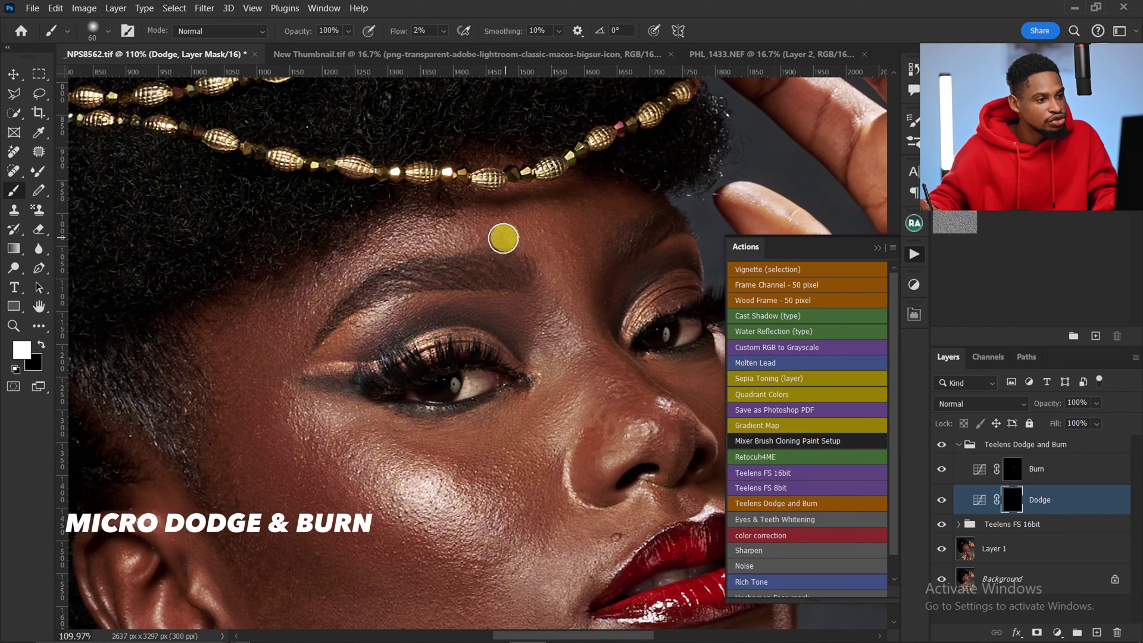
{"action": "left_click_drag", "start_coordinate": [503, 438], "coordinate": [481, 247]}
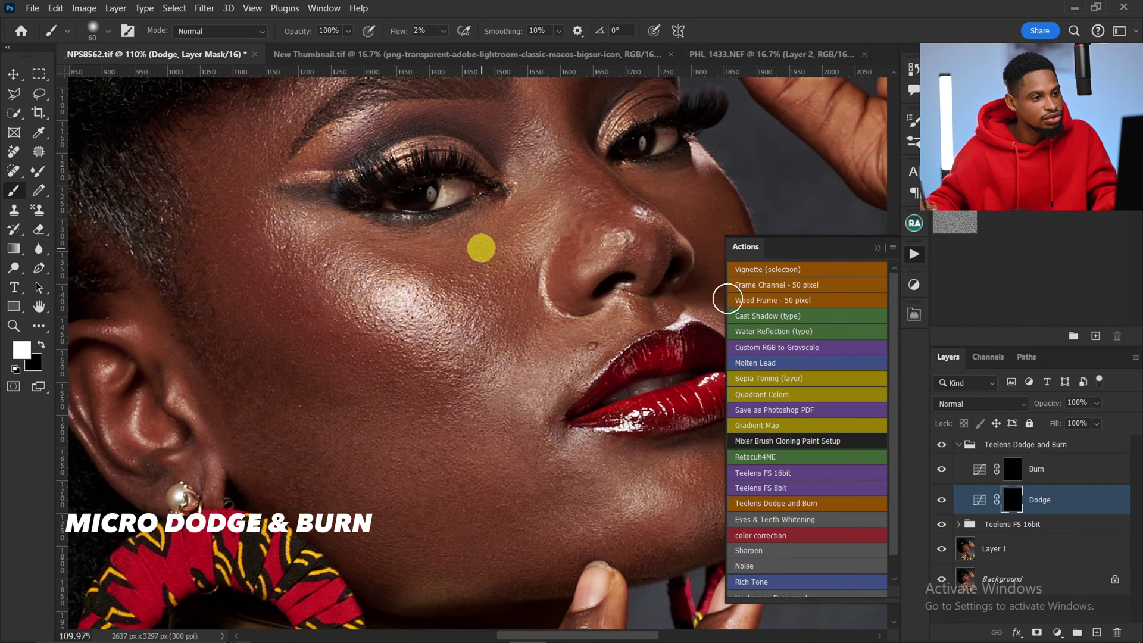
Step: Burn the bright patches around the mouth corner and lower cheek on the Burn mask, using brush sizes from 50 to 60
{"action": "left_click", "coordinate": [1014, 471]}
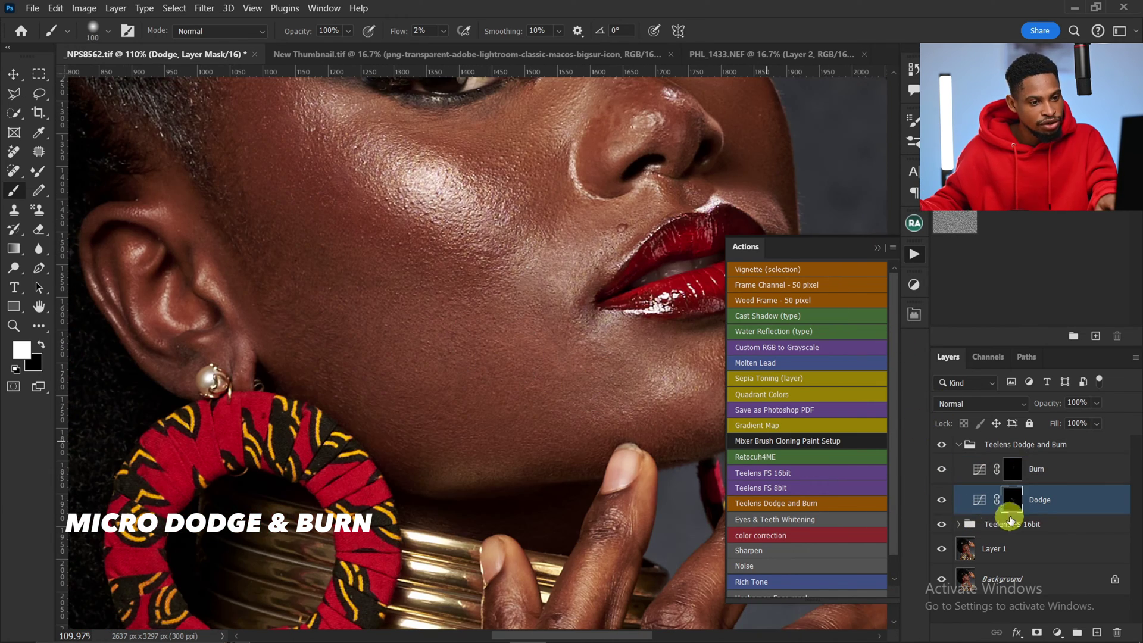
{"action": "left_click", "coordinate": [1021, 481]}
{"action": "key", "text": "bracketleft"}
{"action": "key", "text": "bracketleft"}
{"action": "key", "text": "bracketleft"}
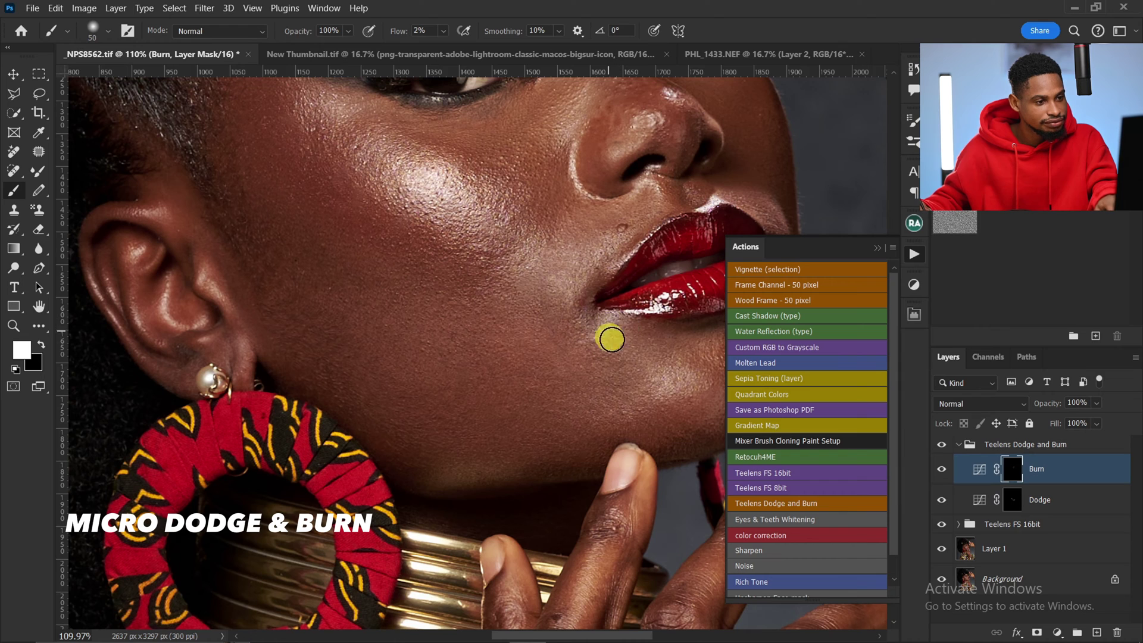
{"action": "key", "text": "bracketright"}
{"action": "key", "text": "bracketright"}
{"action": "key", "text": "bracketright"}
{"action": "key", "text": "bracketleft"}
{"action": "key", "text": "bracketleft"}
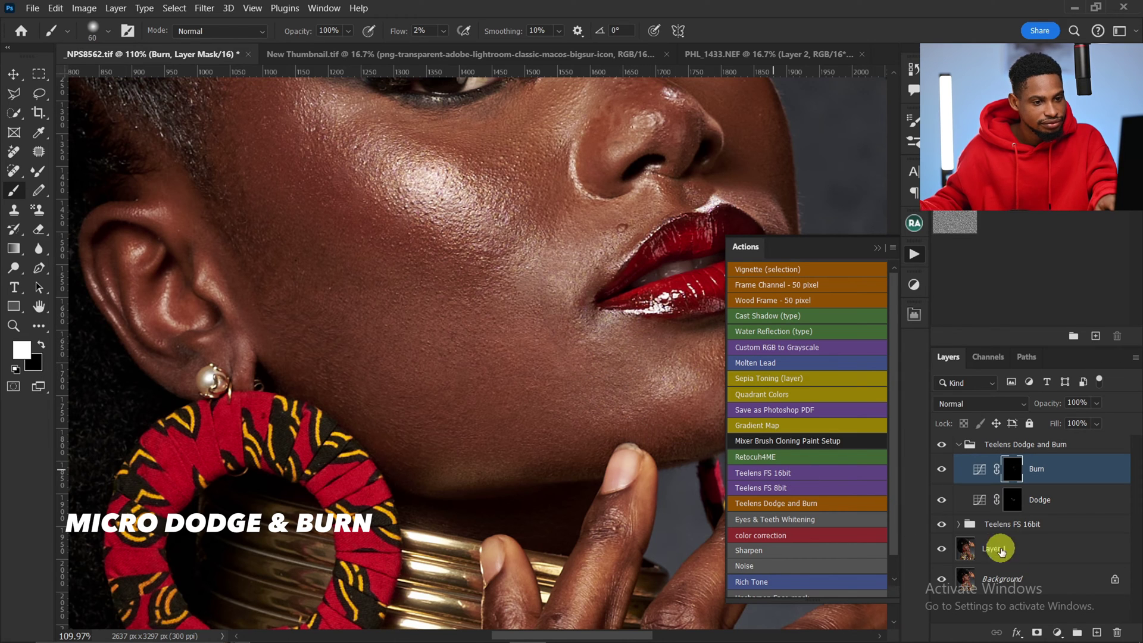
Step: Dodge the dark areas around the mouth corner, upper lip and chin on the Dodge mask with a size 50 brush
{"action": "left_click", "coordinate": [1013, 497]}
{"action": "key", "text": "bracketleft"}
{"action": "key", "text": "bracketleft"}
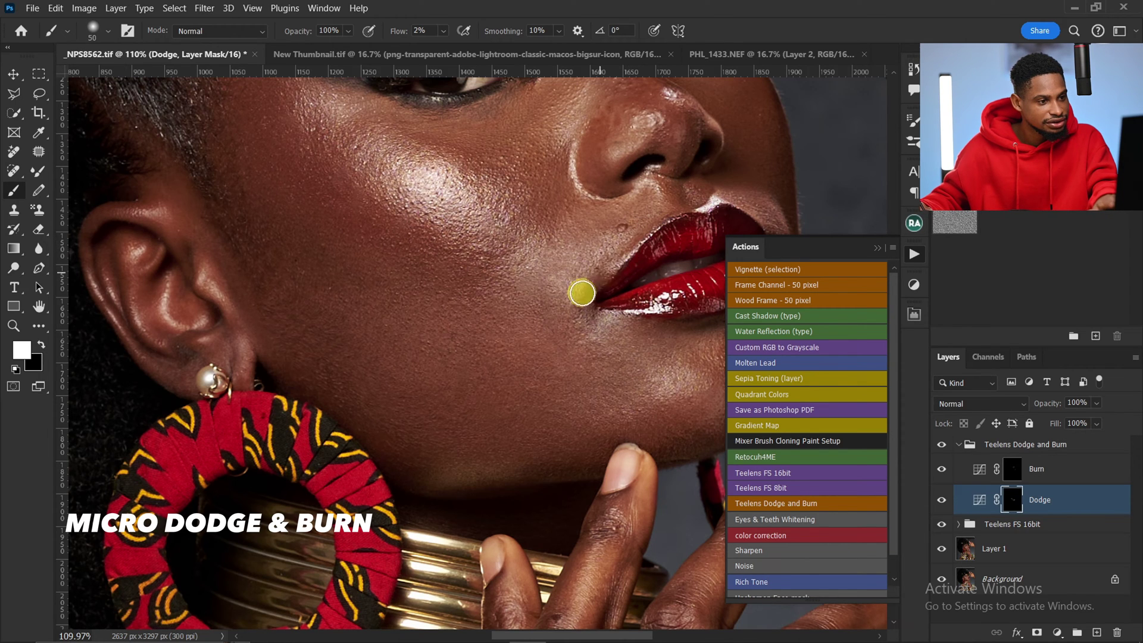
{"action": "left_click_drag", "start_coordinate": [596, 274], "coordinate": [604, 260]}
{"action": "left_click_drag", "start_coordinate": [670, 208], "coordinate": [668, 229]}
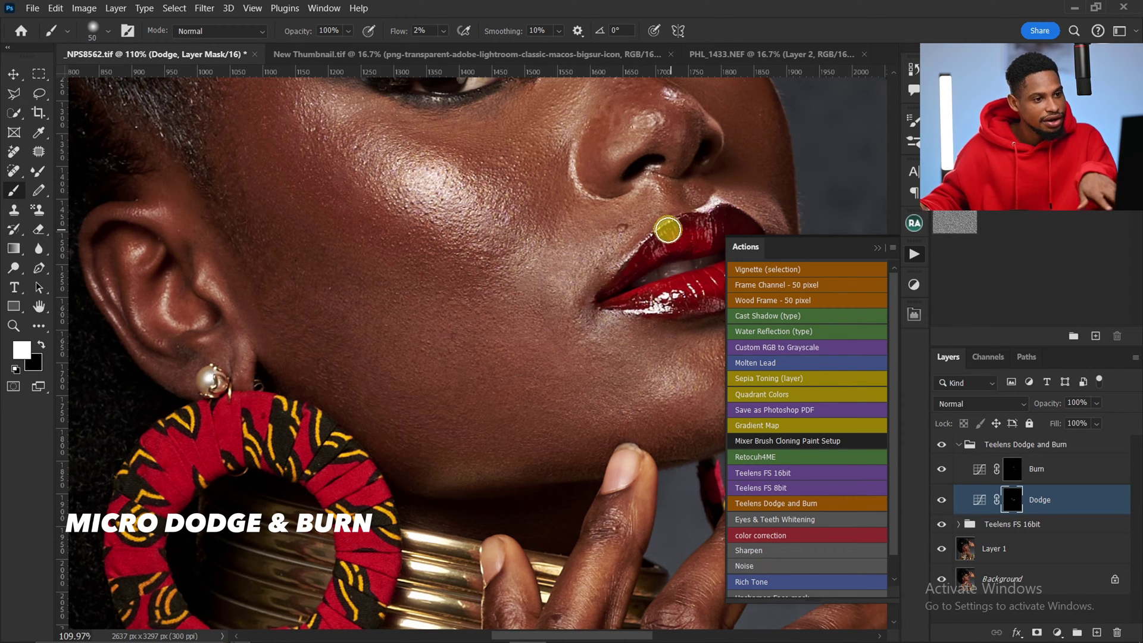
{"action": "left_click_drag", "start_coordinate": [635, 323], "coordinate": [440, 170]}
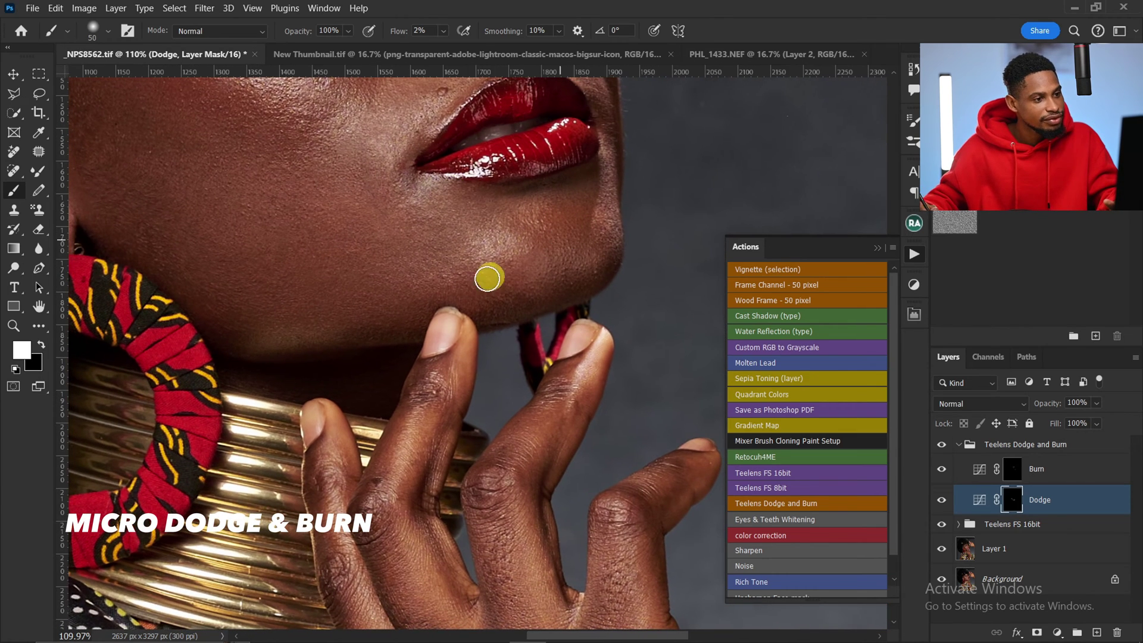
{"action": "mouse_move", "coordinate": [356, 212]}
{"action": "left_mouse_down"}
{"action": "mouse_move", "coordinate": [273, 255]}
{"action": "mouse_move", "coordinate": [220, 263]}
{"action": "mouse_move", "coordinate": [262, 298]}
{"action": "mouse_move", "coordinate": [396, 326]}
{"action": "mouse_move", "coordinate": [449, 351]}
{"action": "left_mouse_up"}
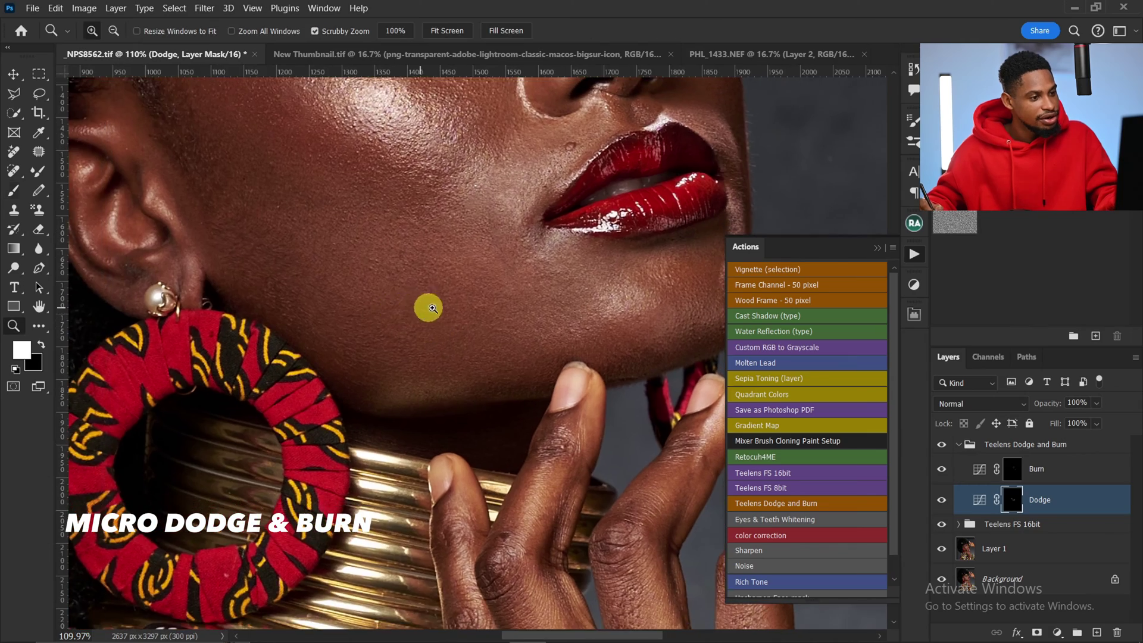
Step: Compare the face with and without the Teelens Dodge and Burn group, and collapse the group
{"action": "left_click_drag", "start_coordinate": [428, 309], "coordinate": [390, 301]}
{"action": "left_click_drag", "start_coordinate": [492, 259], "coordinate": [477, 332]}
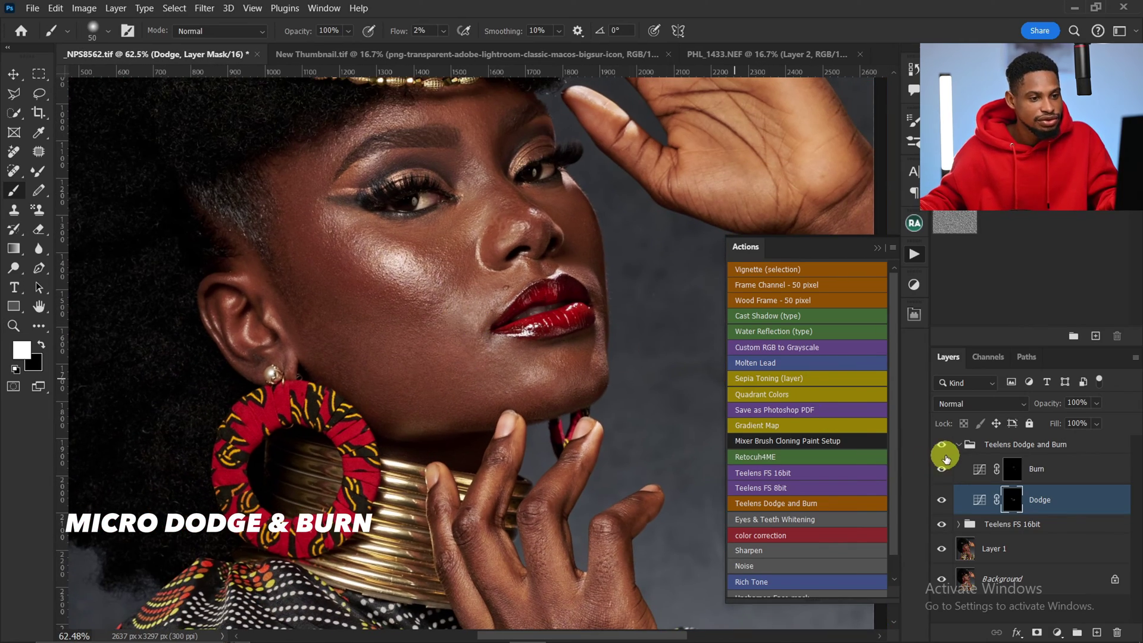
{"action": "scroll", "coordinate": [536, 268], "scroll_direction": "up", "scroll_amount": 2}
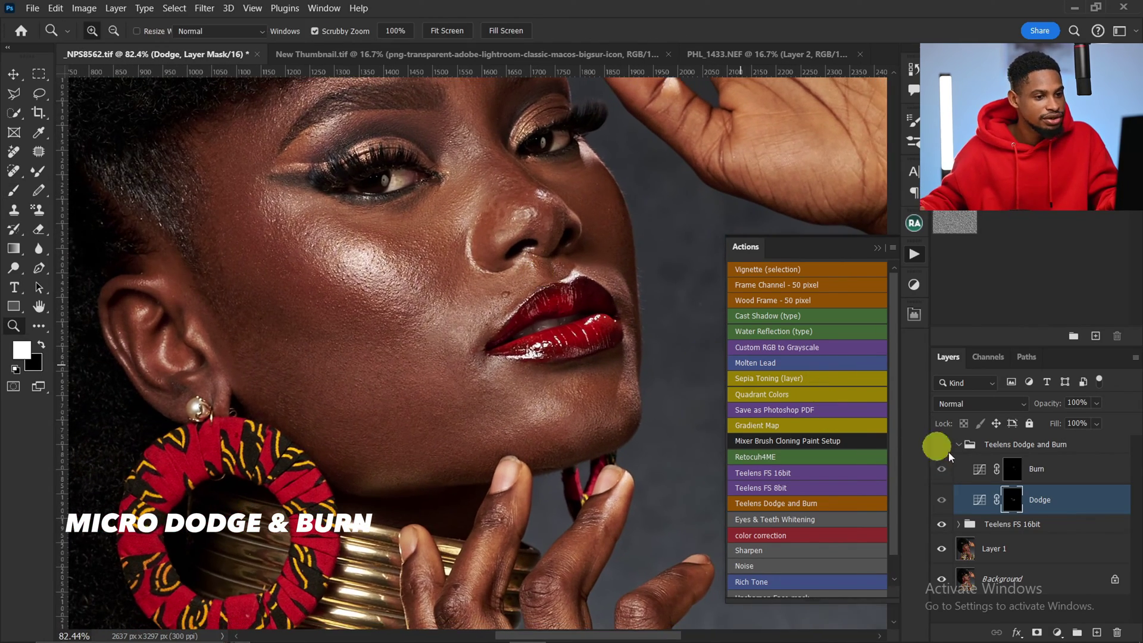
{"action": "left_click", "coordinate": [942, 445]}
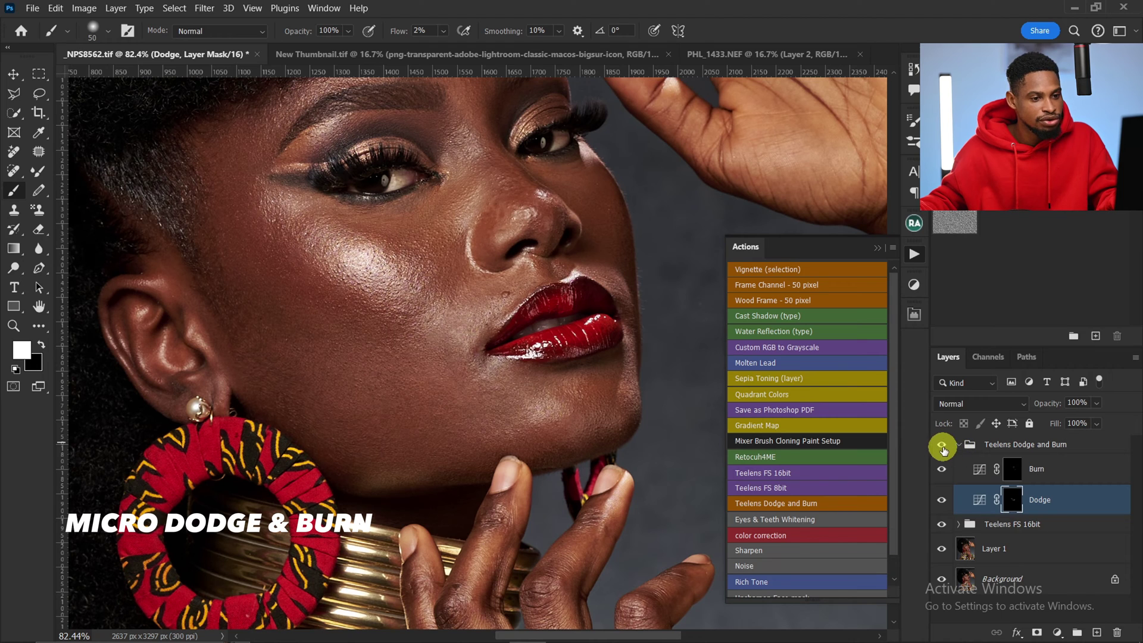
{"action": "left_click", "coordinate": [938, 451]}
{"action": "left_click", "coordinate": [936, 455]}
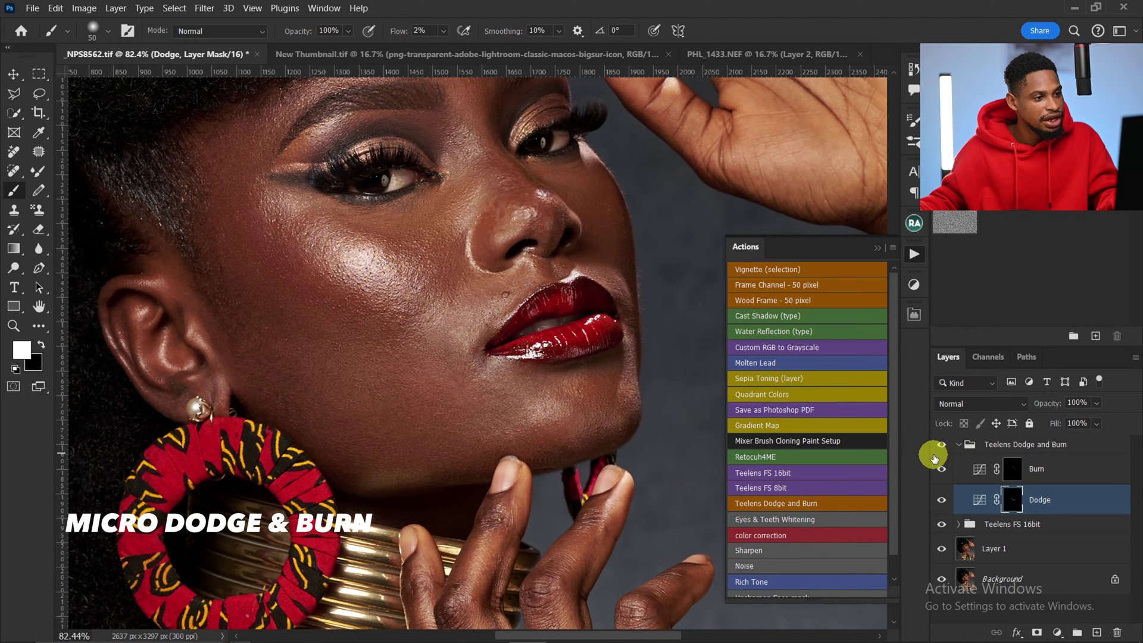
{"action": "left_click", "coordinate": [965, 443]}
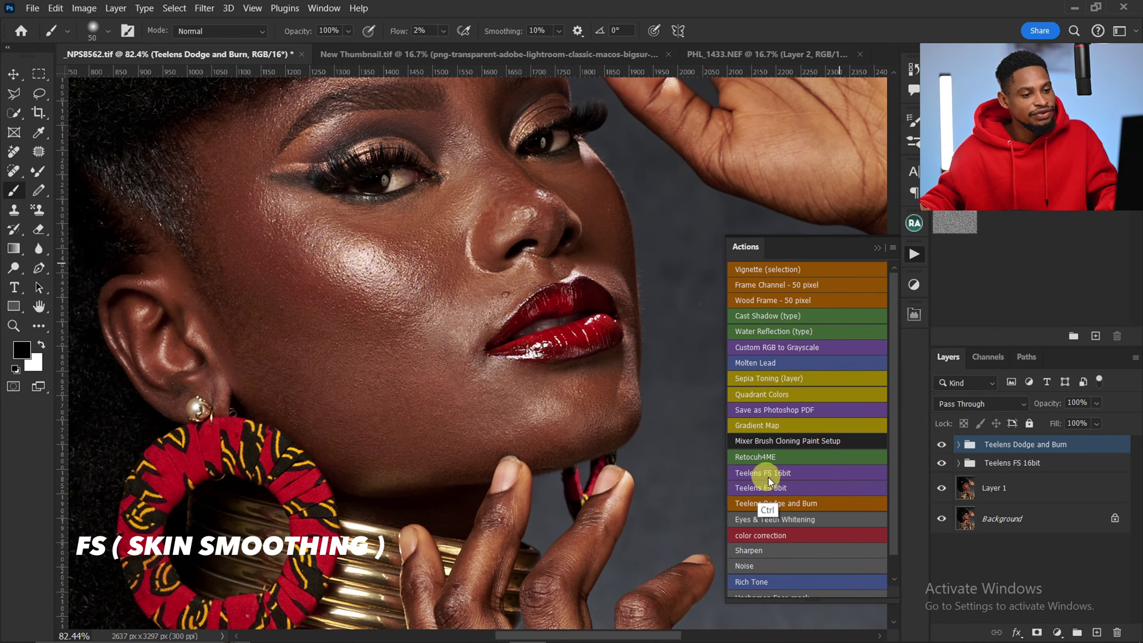
Step: Run the Teelens FS 16bit action with a Gaussian Blur radius of 9 pixels on the low layer
{"action": "left_click", "coordinate": [783, 475]}
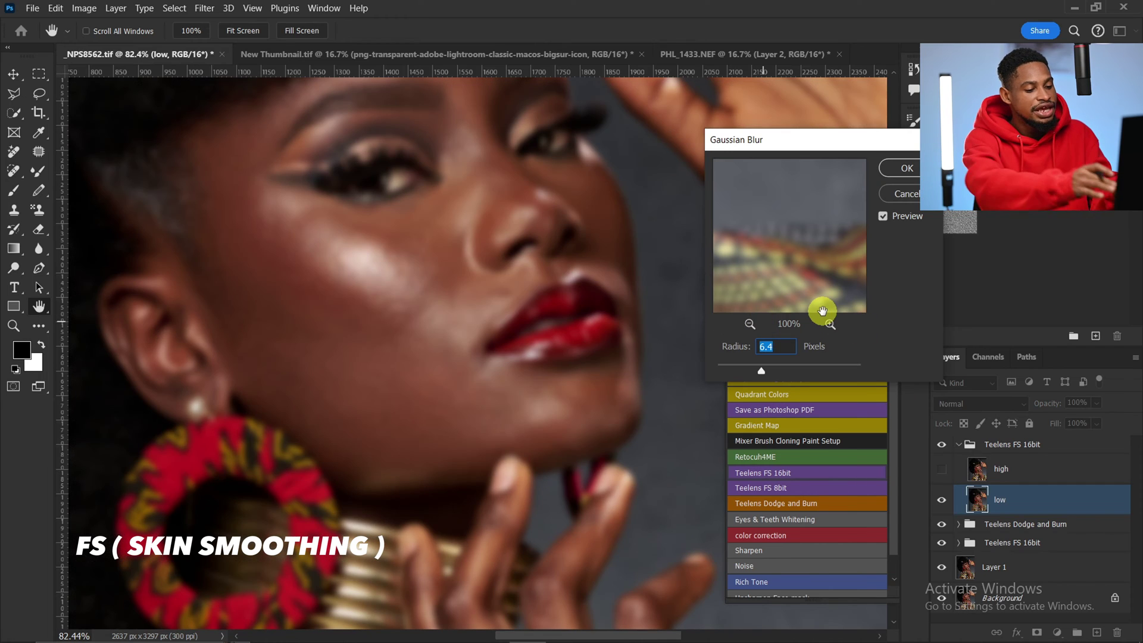
{"action": "type", "text": "9"}
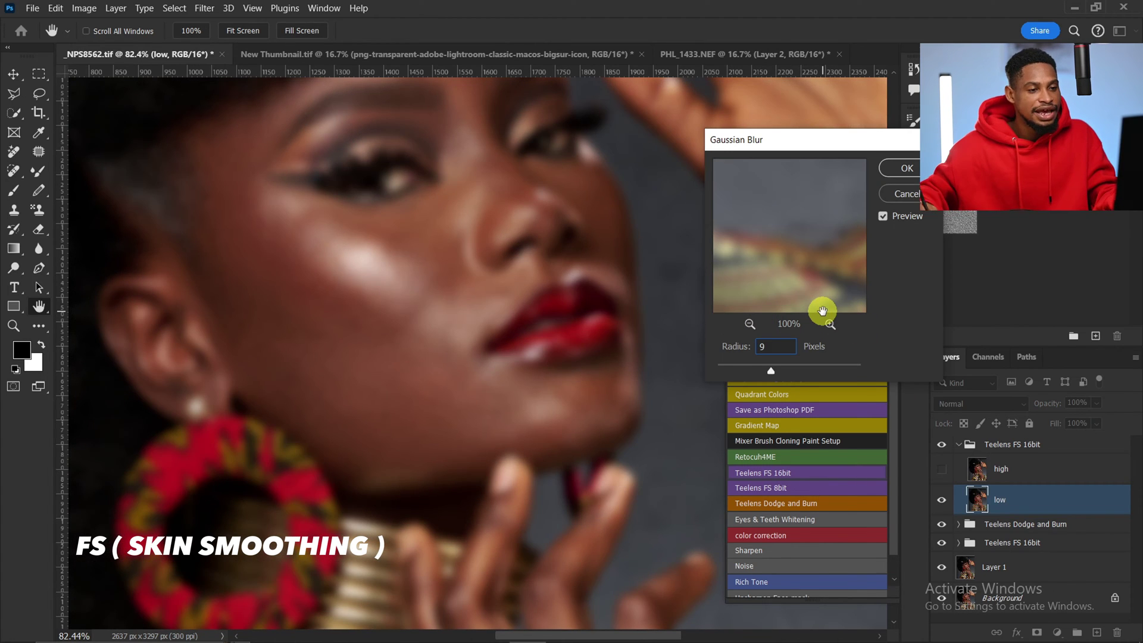
{"action": "left_click", "coordinate": [898, 172]}
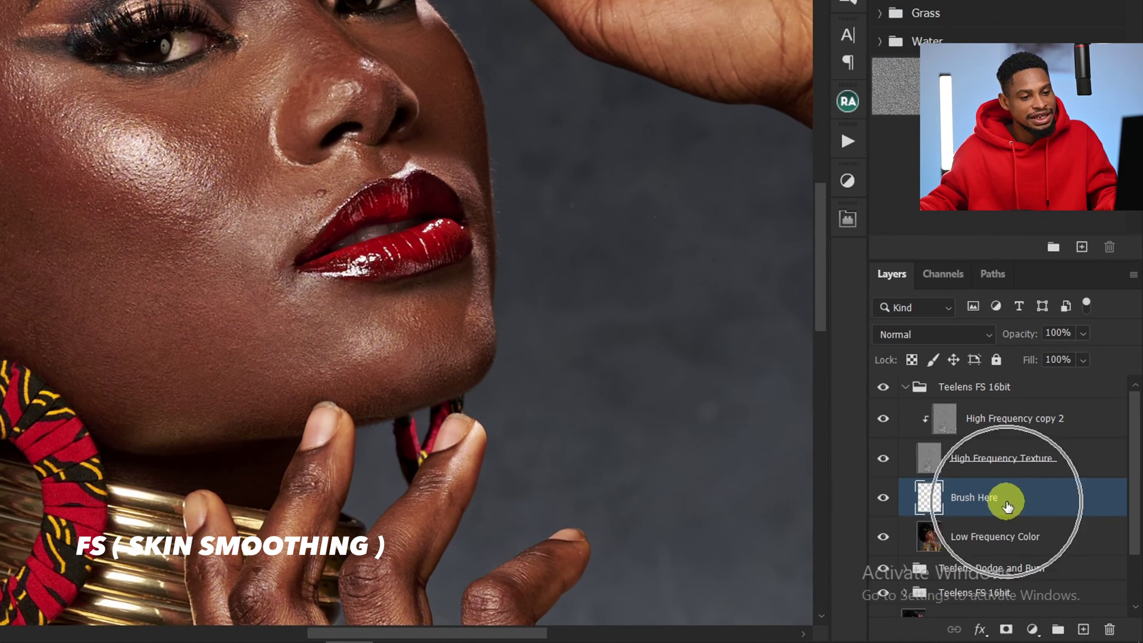
Step: Hide the High Frequency Texture layer above Brush Here in the new Teelens FS 16bit group
{"action": "key", "text": "ctrl"}
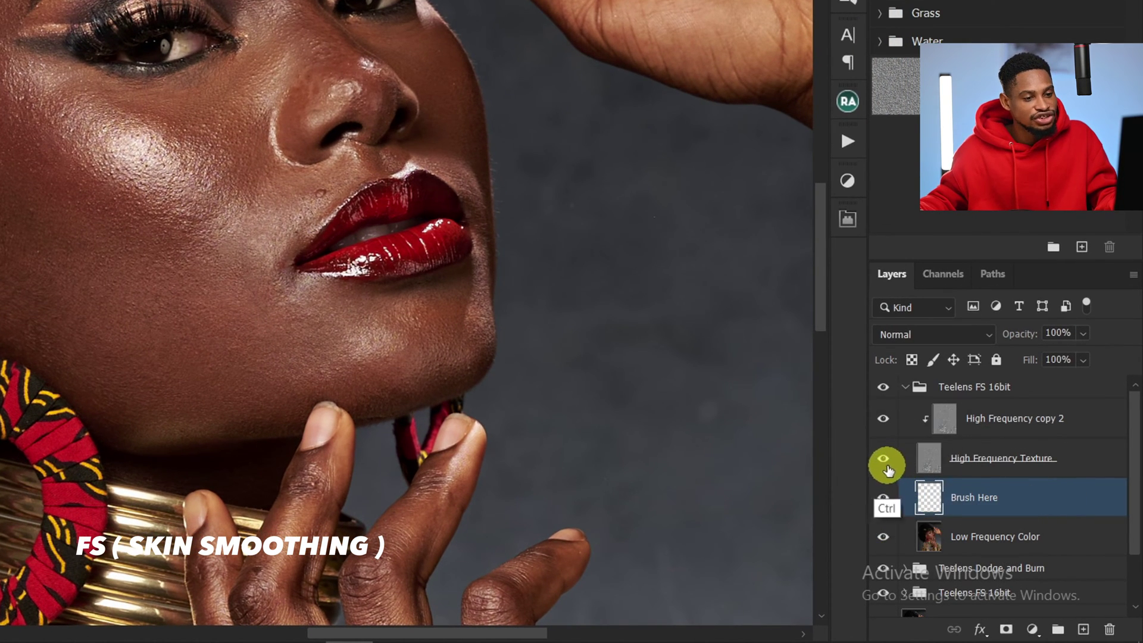
{"action": "left_click", "coordinate": [883, 461]}
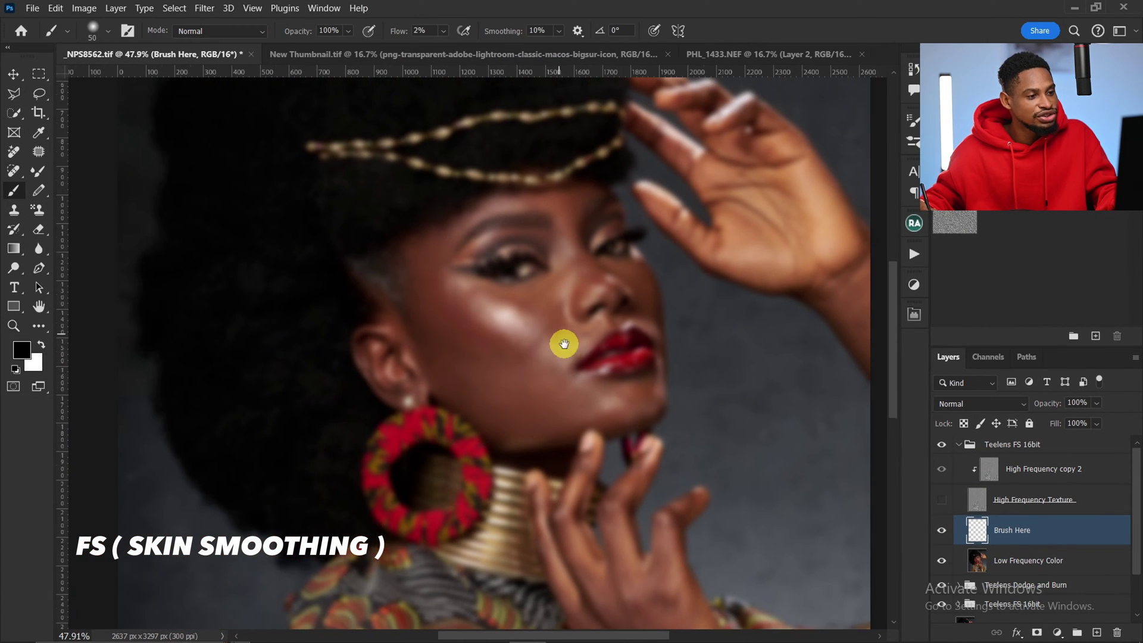
{"action": "left_click_drag", "start_coordinate": [564, 344], "coordinate": [578, 365]}
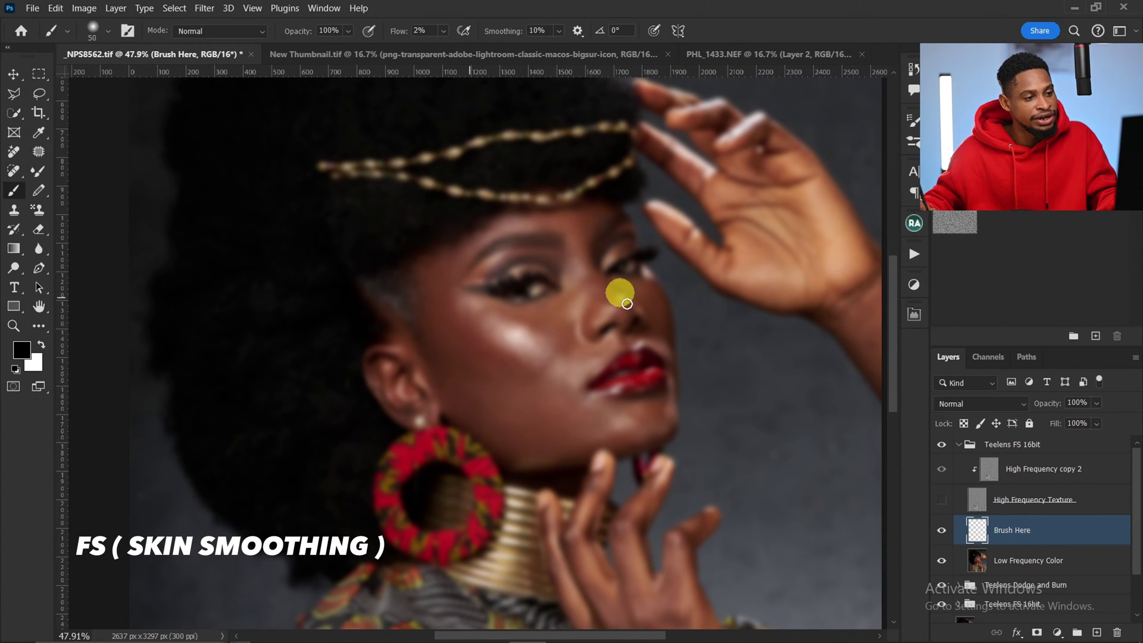
Step: Switch to the Mixer Brush and keep it set to clean after each stroke for painting on Brush Here
{"action": "left_click", "coordinate": [38, 173]}
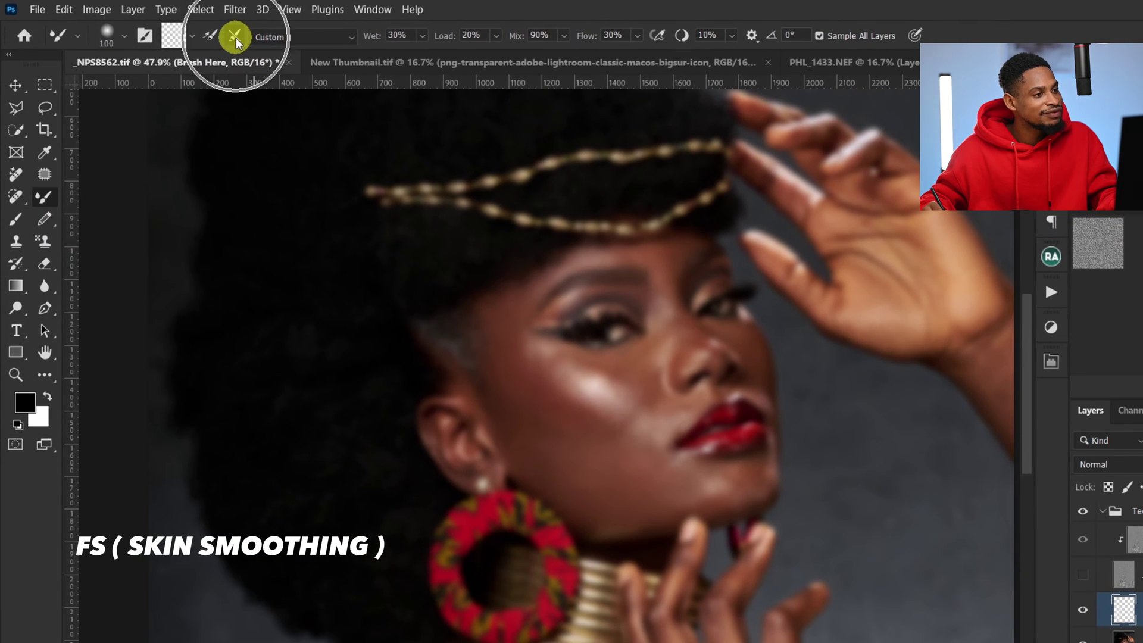
{"action": "left_click", "coordinate": [237, 37]}
{"action": "left_click", "coordinate": [237, 36]}
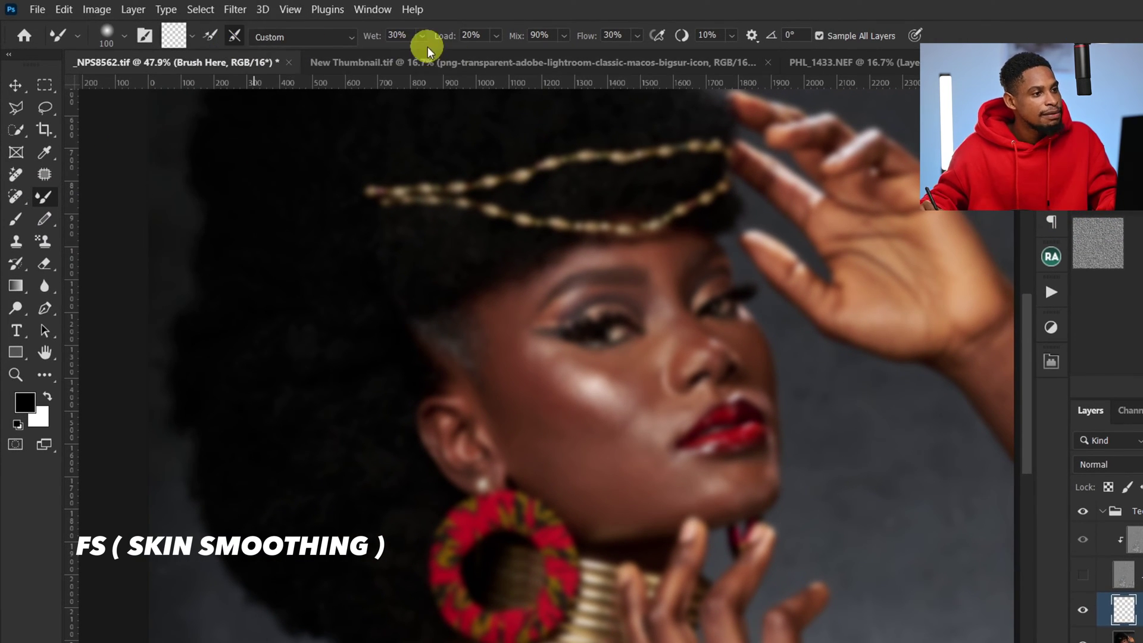
{"action": "left_click", "coordinate": [467, 36]}
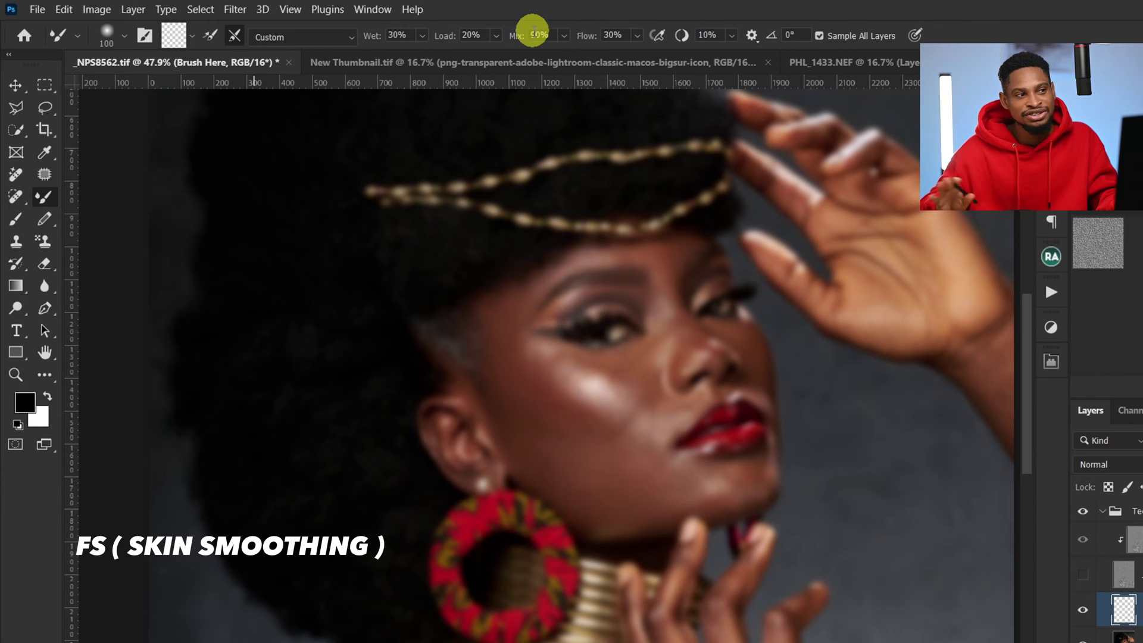
{"action": "key", "text": "ctrl"}
{"action": "key", "text": "ctrl"}
{"action": "key", "text": "ctrl"}
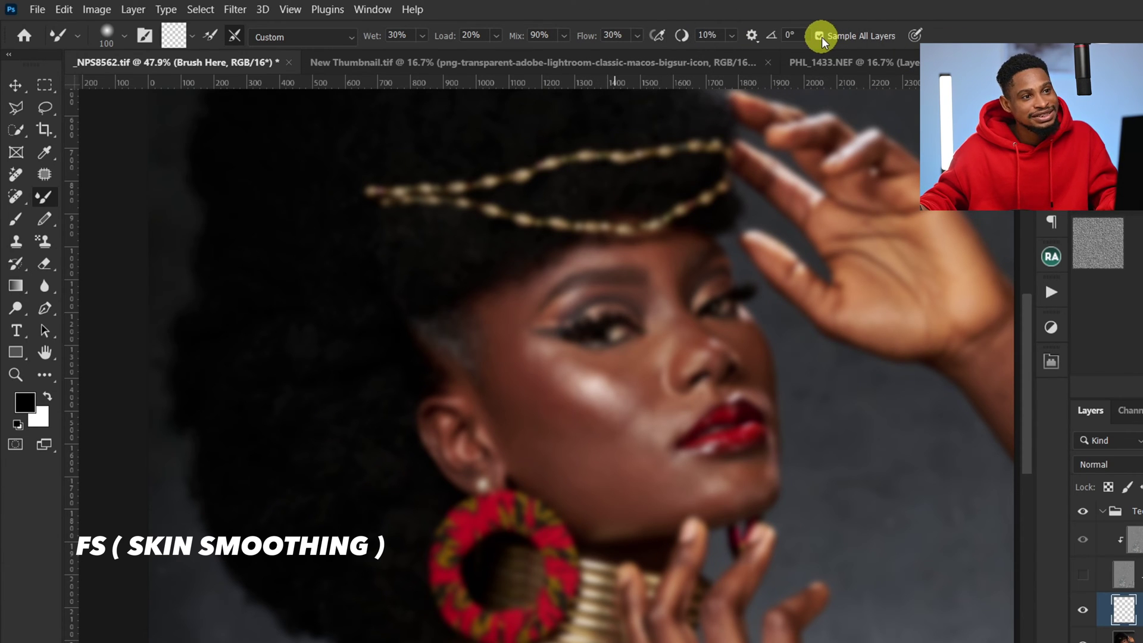
{"action": "key", "text": "ctrl"}
{"action": "key", "text": "ctrl"}
{"action": "key", "text": "ctrl"}
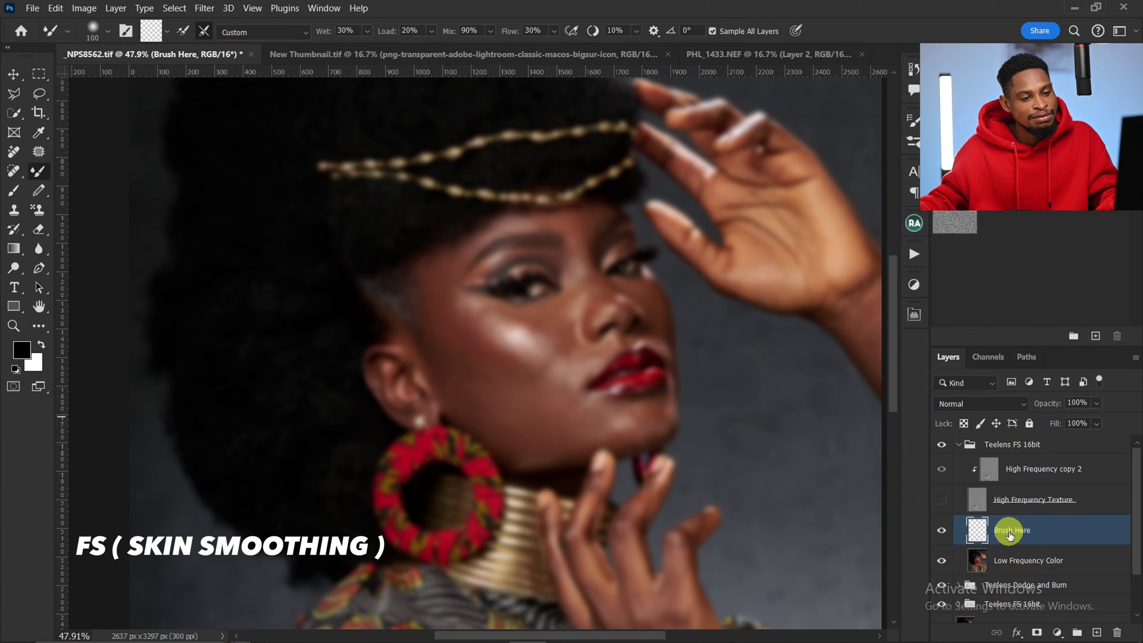
{"action": "key", "text": "ctrl"}
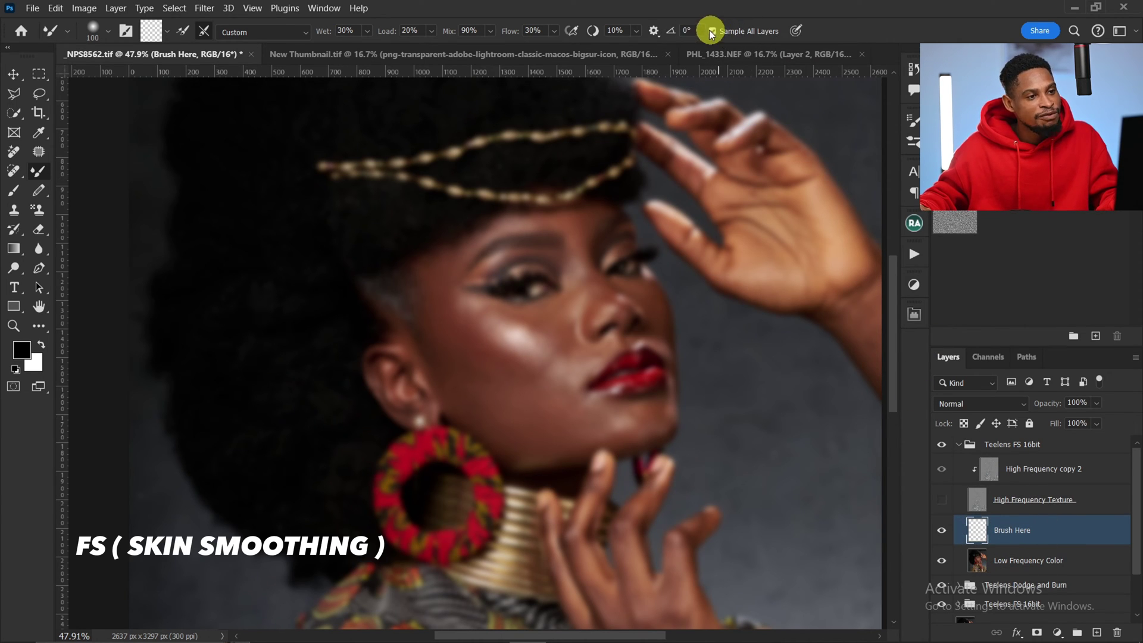
{"action": "key", "text": "bracketright"}
{"action": "key", "text": "bracketright"}
{"action": "key", "text": "bracketright"}
{"action": "key", "text": "bracketright"}
{"action": "key", "text": "bracketright"}
{"action": "key", "text": "bracketright"}
{"action": "key", "text": "bracketright"}
{"action": "key", "text": "bracketright"}
{"action": "key", "text": "bracketright"}
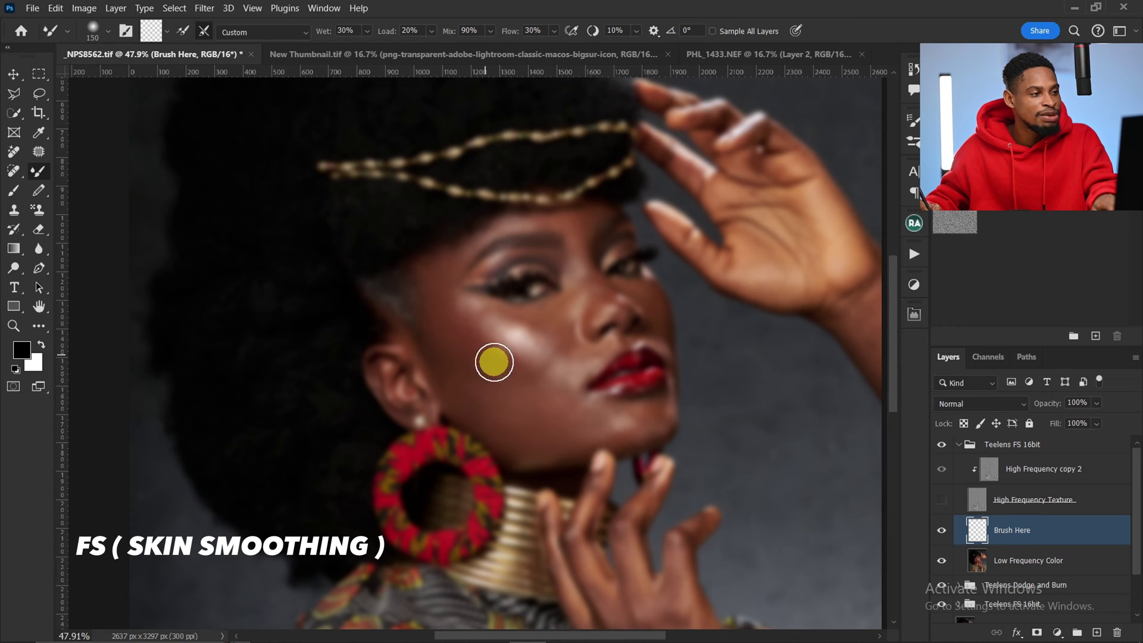
{"action": "mouse_move", "coordinate": [537, 273]}
{"action": "left_mouse_down"}
{"action": "mouse_move", "coordinate": [589, 288]}
{"action": "mouse_move", "coordinate": [528, 266]}
{"action": "mouse_move", "coordinate": [566, 286]}
{"action": "mouse_move", "coordinate": [630, 406]}
{"action": "left_mouse_up"}
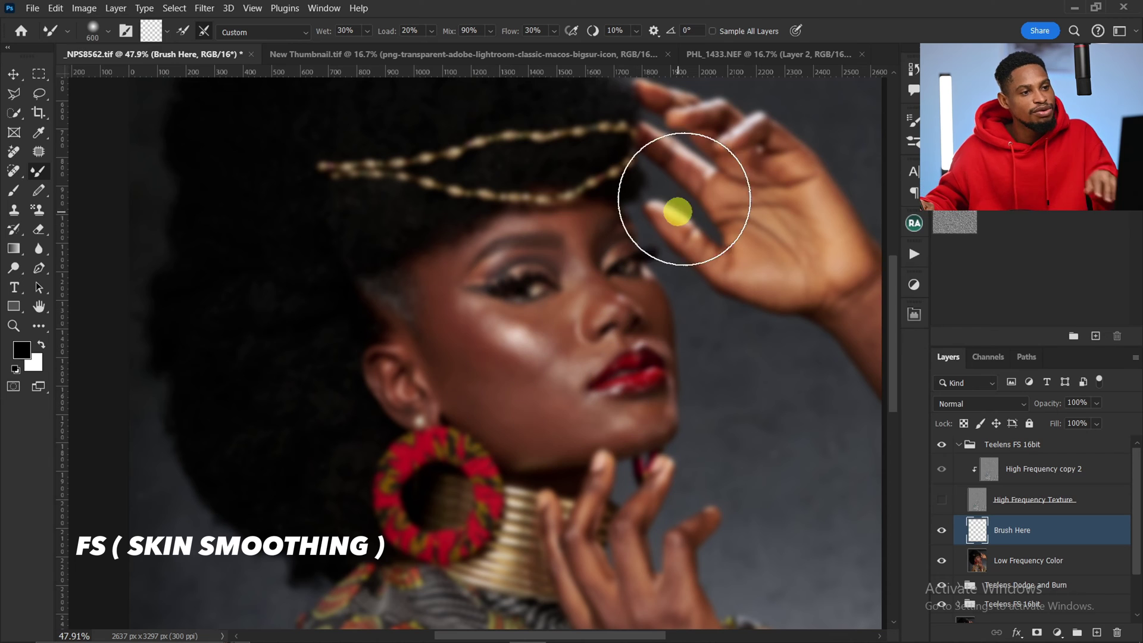
{"action": "key", "text": "ctrl"}
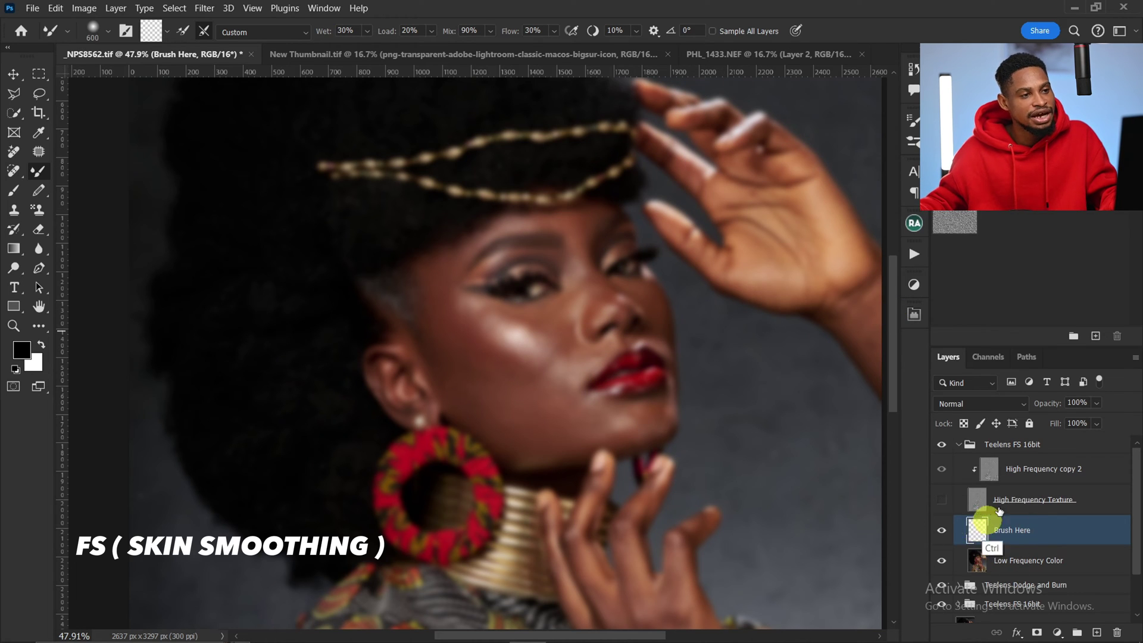
{"action": "left_click", "coordinate": [713, 33]}
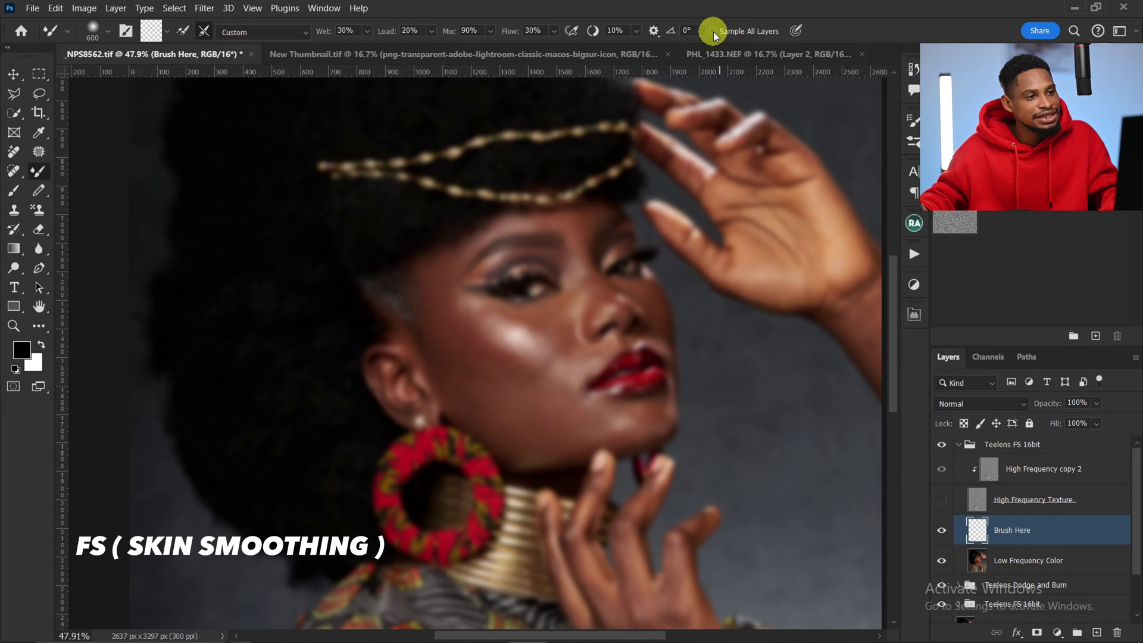
Step: Reduce the Mixer Brush size to 80
{"action": "mouse_move", "coordinate": [566, 294]}
{"action": "left_mouse_down"}
{"action": "mouse_move", "coordinate": [489, 321]}
{"action": "mouse_move", "coordinate": [480, 299]}
{"action": "left_mouse_up"}
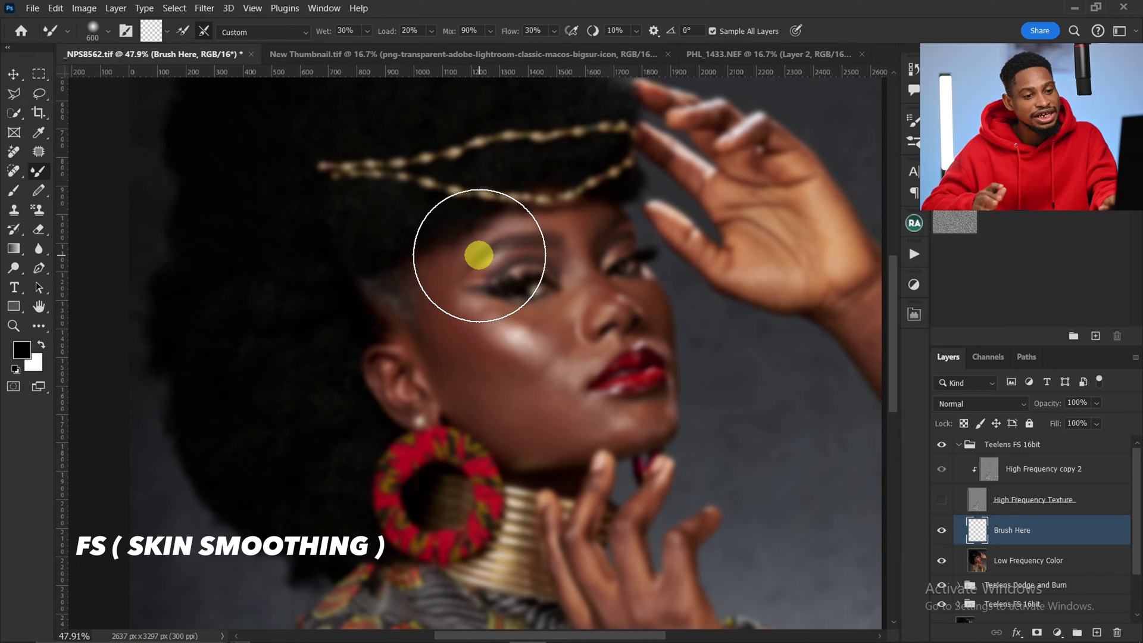
{"action": "key", "text": "bracketleft"}
{"action": "key", "text": "bracketleft"}
{"action": "key", "text": "bracketleft"}
{"action": "key", "text": "bracketleft"}
{"action": "key", "text": "bracketleft"}
{"action": "key", "text": "bracketleft"}
{"action": "key", "text": "bracketleft"}
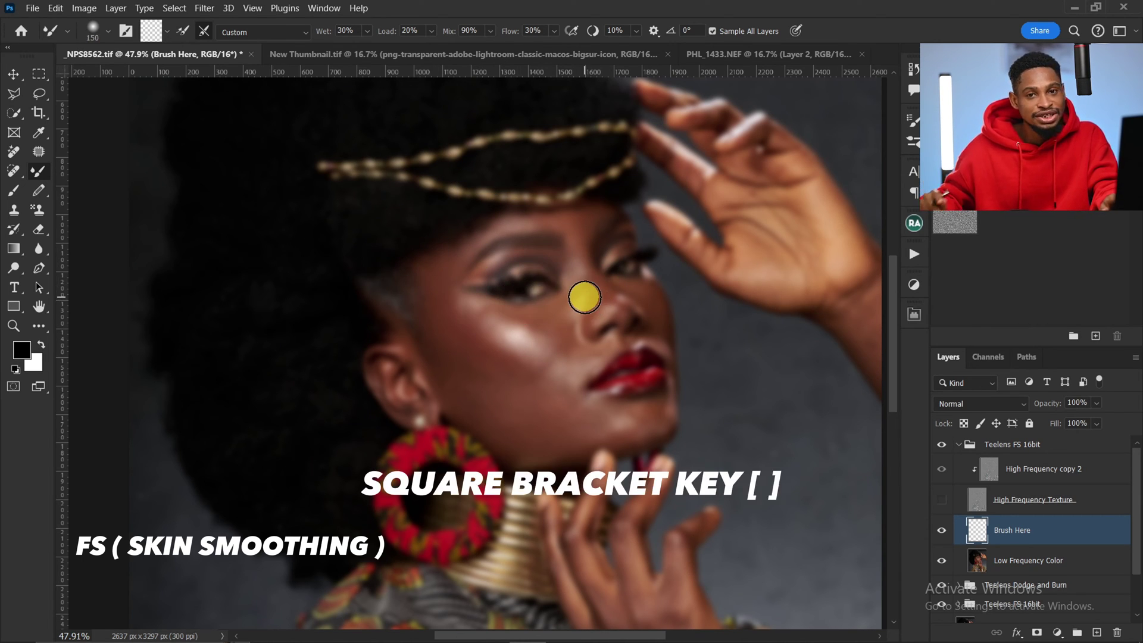
{"action": "key", "text": "bracketleft"}
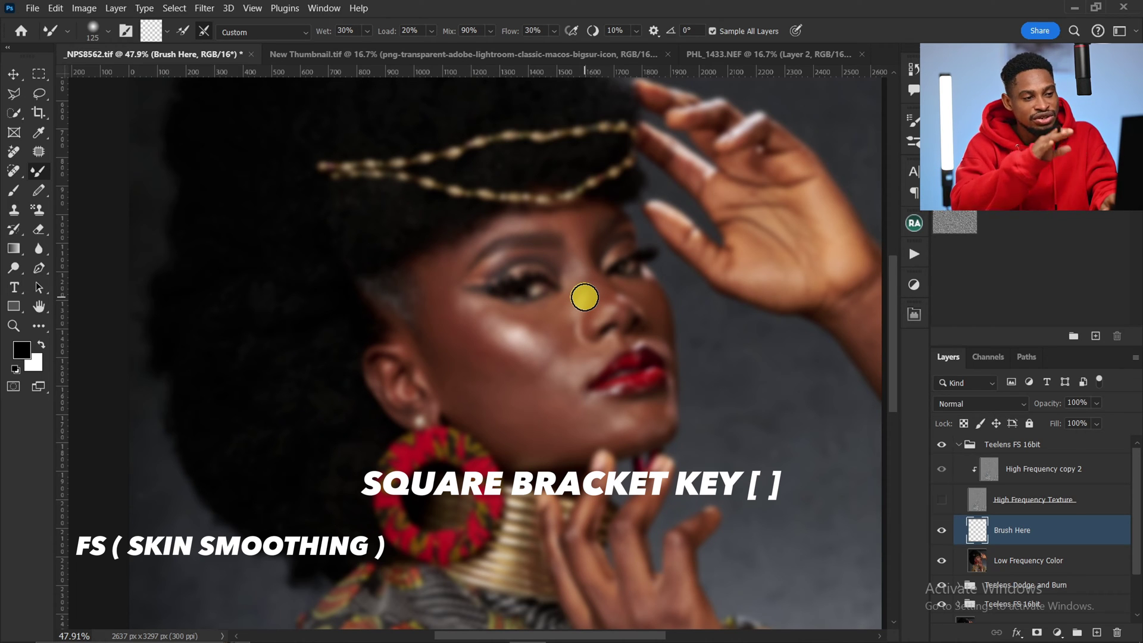
{"action": "key", "text": "bracketleft"}
{"action": "key", "text": "bracketleft"}
{"action": "key", "text": "bracketleft"}
{"action": "key", "text": "bracketleft"}
{"action": "key", "text": "bracketleft"}
{"action": "key", "text": "bracketleft"}
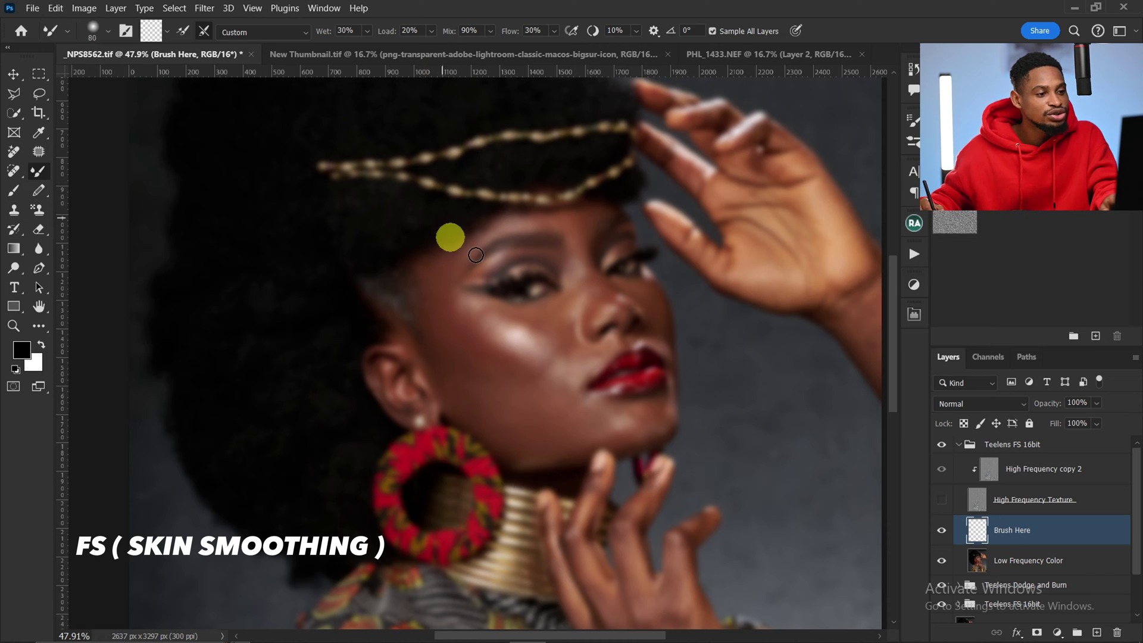
{"action": "key", "text": "bracketleft"}
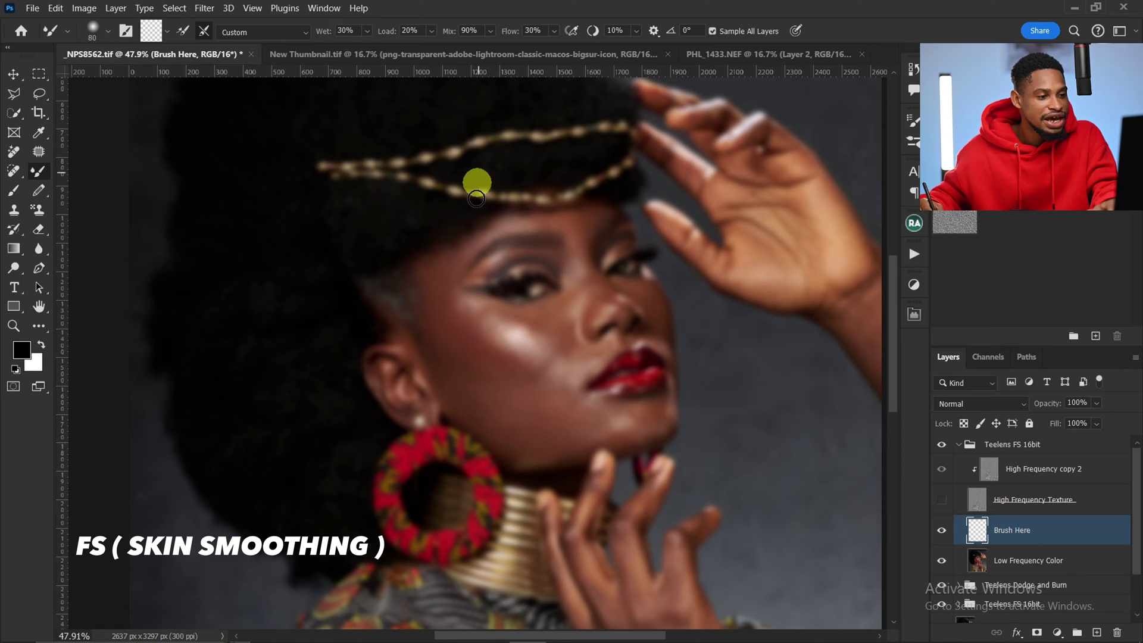
Step: Enlarge the Mixer Brush to size 300 for the temple and side of the face
{"action": "key", "text": "bracketright"}
{"action": "key", "text": "bracketright"}
{"action": "key", "text": "bracketright"}
{"action": "key", "text": "bracketright"}
{"action": "key", "text": "bracketright"}
{"action": "key", "text": "bracketright"}
{"action": "key", "text": "bracketright"}
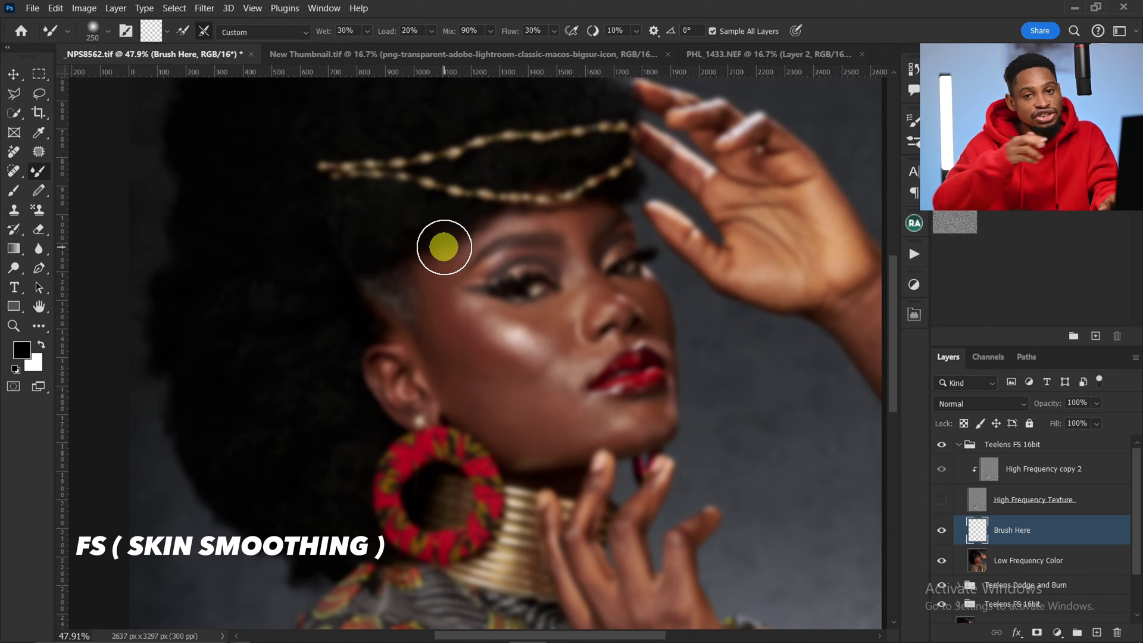
{"action": "key", "text": "bracketleft"}
{"action": "key", "text": "bracketleft"}
{"action": "key", "text": "bracketright"}
{"action": "key", "text": "bracketright"}
{"action": "key", "text": "bracketright"}
{"action": "key", "text": "bracketright"}
{"action": "key", "text": "bracketright"}
{"action": "key", "text": "bracketleft"}
{"action": "key", "text": "bracketleft"}
{"action": "key", "text": "bracketleft"}
{"action": "key", "text": "bracketleft"}
{"action": "key", "text": "bracketleft"}
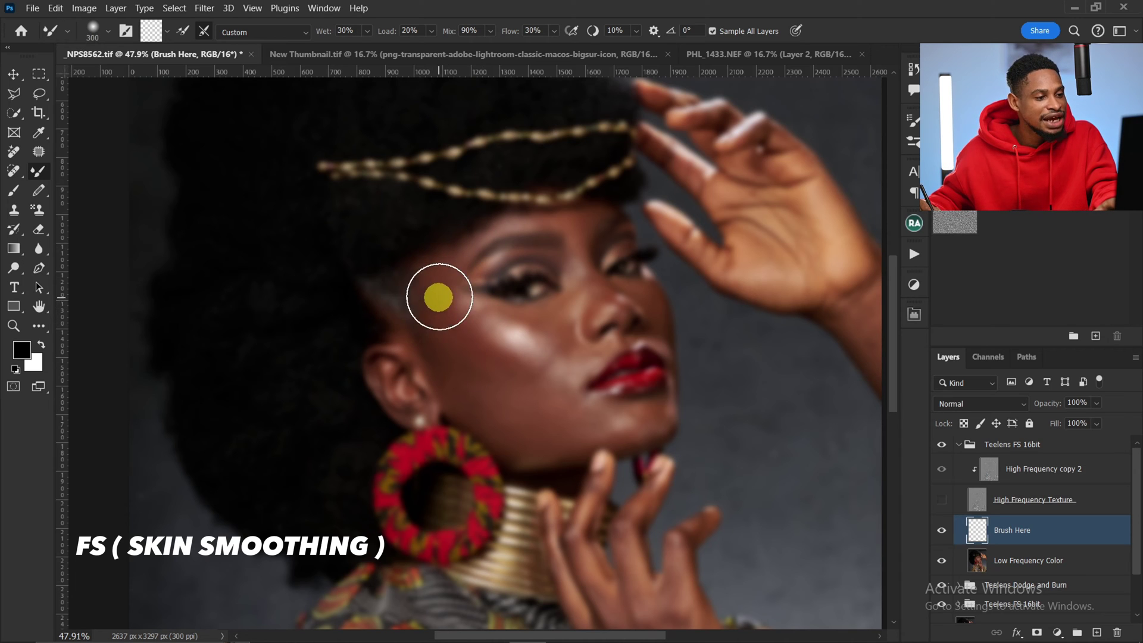
Step: Blend the skin tones from the temple across the cheek on the Brush Here layer, reducing the brush size to 80
{"action": "mouse_move", "coordinate": [432, 300]}
{"action": "left_mouse_down"}
{"action": "mouse_move", "coordinate": [450, 352]}
{"action": "mouse_move", "coordinate": [457, 336]}
{"action": "mouse_move", "coordinate": [498, 366]}
{"action": "mouse_move", "coordinate": [524, 366]}
{"action": "mouse_move", "coordinate": [445, 306]}
{"action": "mouse_move", "coordinate": [443, 278]}
{"action": "mouse_move", "coordinate": [442, 292]}
{"action": "mouse_move", "coordinate": [501, 336]}
{"action": "mouse_move", "coordinate": [511, 304]}
{"action": "mouse_move", "coordinate": [508, 343]}
{"action": "mouse_move", "coordinate": [560, 344]}
{"action": "mouse_move", "coordinate": [512, 348]}
{"action": "mouse_move", "coordinate": [574, 360]}
{"action": "mouse_move", "coordinate": [444, 335]}
{"action": "mouse_move", "coordinate": [395, 373]}
{"action": "mouse_move", "coordinate": [464, 293]}
{"action": "mouse_move", "coordinate": [486, 342]}
{"action": "mouse_move", "coordinate": [395, 305]}
{"action": "mouse_move", "coordinate": [404, 256]}
{"action": "mouse_move", "coordinate": [397, 290]}
{"action": "mouse_move", "coordinate": [432, 332]}
{"action": "mouse_move", "coordinate": [441, 366]}
{"action": "mouse_move", "coordinate": [418, 348]}
{"action": "mouse_move", "coordinate": [499, 380]}
{"action": "mouse_move", "coordinate": [428, 356]}
{"action": "mouse_move", "coordinate": [420, 371]}
{"action": "mouse_move", "coordinate": [501, 451]}
{"action": "mouse_move", "coordinate": [469, 432]}
{"action": "mouse_move", "coordinate": [524, 450]}
{"action": "mouse_move", "coordinate": [470, 422]}
{"action": "mouse_move", "coordinate": [526, 455]}
{"action": "mouse_move", "coordinate": [488, 422]}
{"action": "mouse_move", "coordinate": [442, 419]}
{"action": "mouse_move", "coordinate": [403, 367]}
{"action": "mouse_move", "coordinate": [440, 427]}
{"action": "mouse_move", "coordinate": [545, 471]}
{"action": "mouse_move", "coordinate": [516, 495]}
{"action": "mouse_move", "coordinate": [566, 467]}
{"action": "mouse_move", "coordinate": [510, 334]}
{"action": "mouse_move", "coordinate": [486, 330]}
{"action": "mouse_move", "coordinate": [542, 350]}
{"action": "mouse_move", "coordinate": [496, 309]}
{"action": "mouse_move", "coordinate": [538, 318]}
{"action": "left_mouse_up"}
{"action": "key", "text": "z"}
{"action": "key", "text": "b"}
{"action": "key", "text": "bracketright"}
{"action": "key", "text": "bracketright"}
{"action": "key", "text": "bracketright"}
{"action": "key", "text": "bracketright"}
{"action": "key", "text": "bracketright"}
{"action": "key", "text": "bracketleft"}
{"action": "key", "text": "bracketleft"}
{"action": "key", "text": "bracketleft"}
{"action": "key", "text": "bracketleft"}
{"action": "key", "text": "bracketleft"}
{"action": "key", "text": "bracketleft"}
{"action": "key", "text": "bracketleft"}
{"action": "key", "text": "bracketleft"}
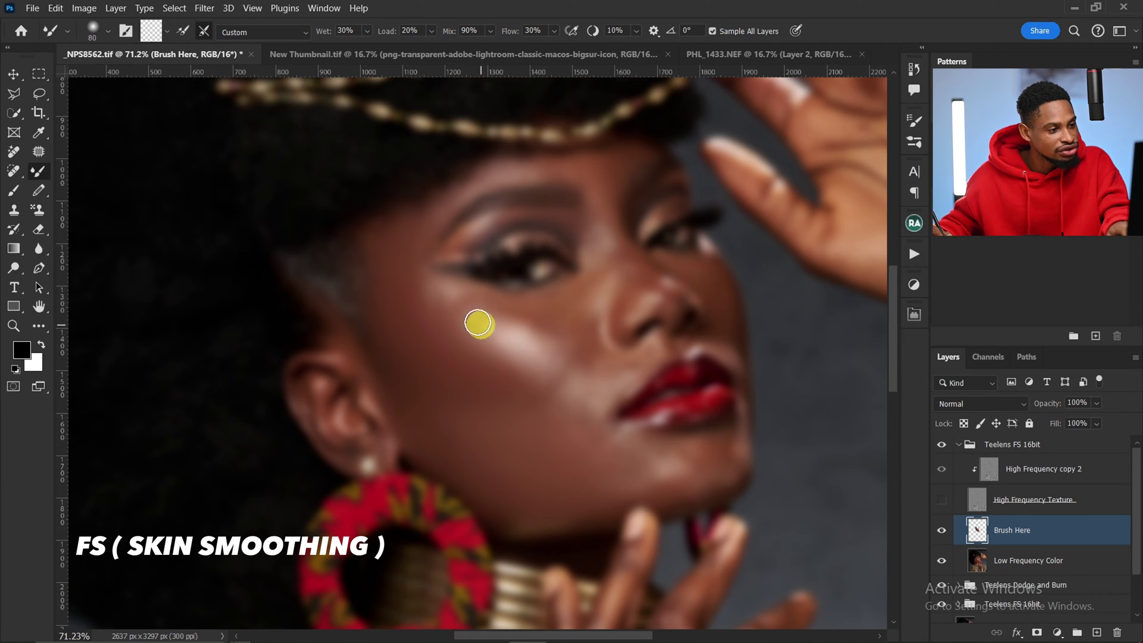
Step: Smooth the temple beside the eyebrow and the cheek below the eye on Brush Here, using brush sizes from 50 to 125
{"action": "key", "text": "bracketright"}
{"action": "key", "text": "bracketright"}
{"action": "key", "text": "bracketright"}
{"action": "key", "text": "bracketright"}
{"action": "key", "text": "bracketright"}
{"action": "key", "text": "bracketright"}
{"action": "key", "text": "bracketright"}
{"action": "key", "text": "bracketright"}
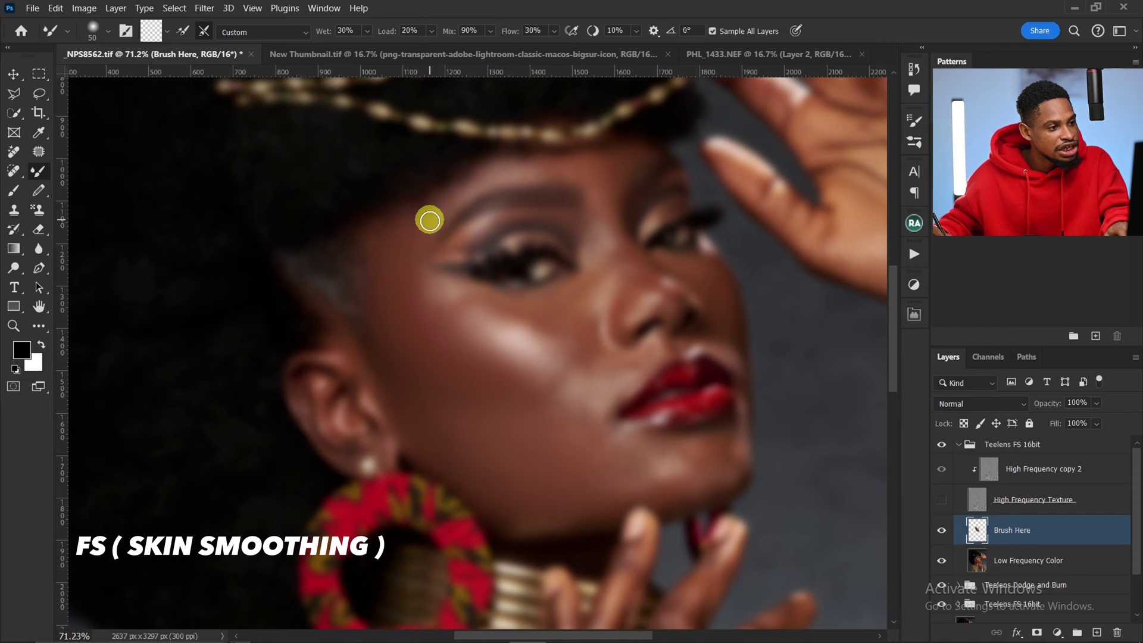
{"action": "key", "text": "bracketleft"}
{"action": "key", "text": "bracketleft"}
{"action": "key", "text": "bracketleft"}
{"action": "key", "text": "bracketleft"}
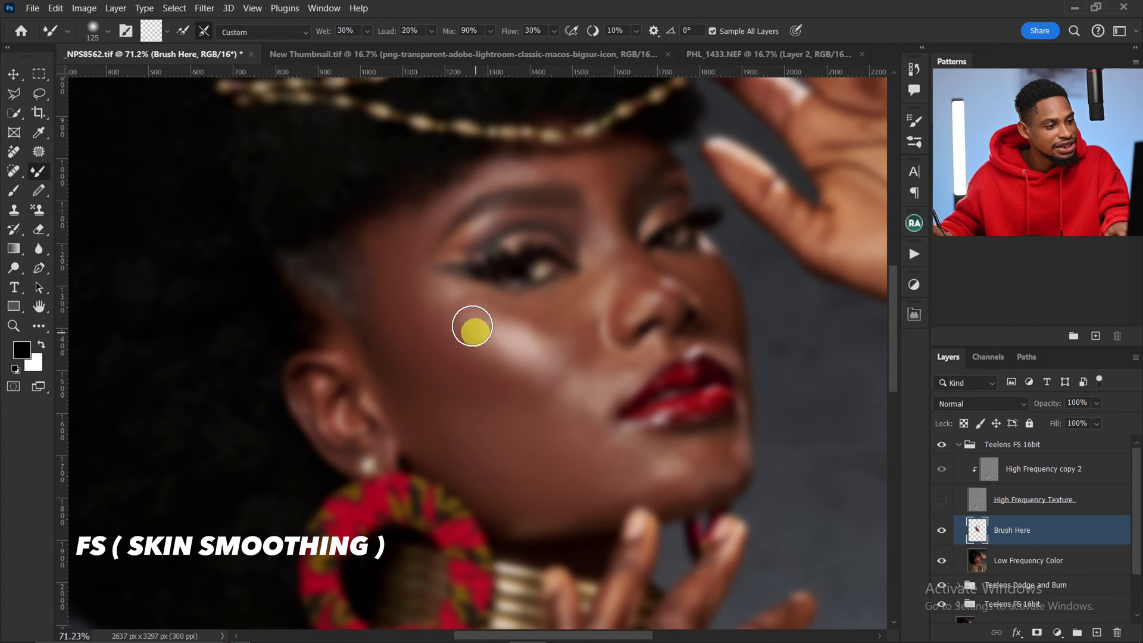
{"action": "key", "text": "bracketleft"}
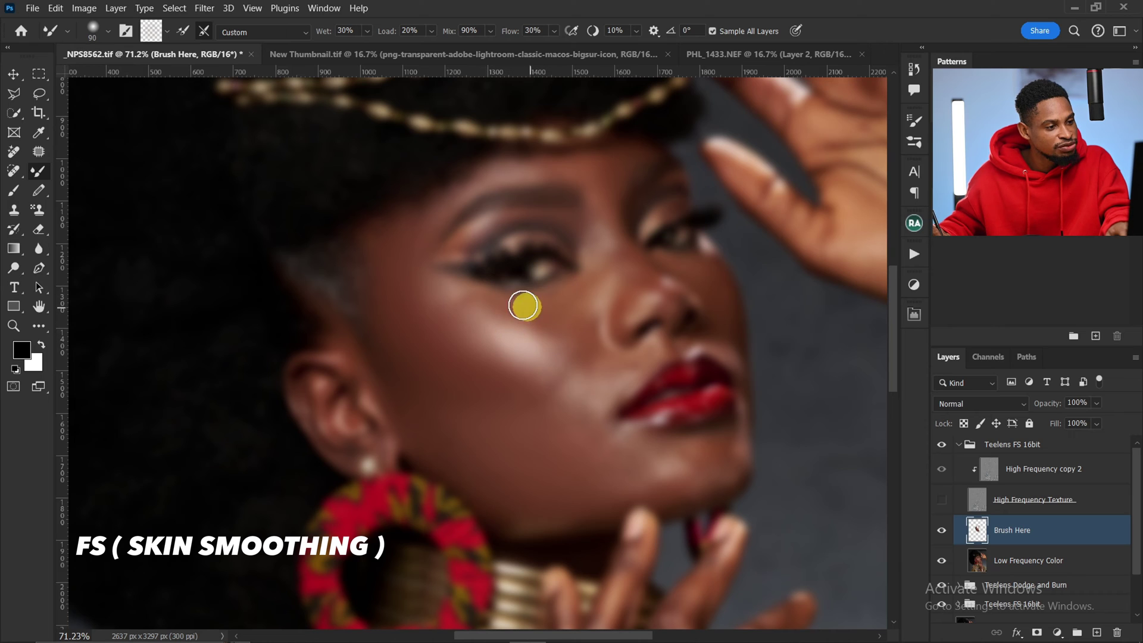
Step: Blend the area around the cheek highlight, the forehead above the eyebrow and the chin, using brush sizes from 60 to 100
{"action": "key", "text": "bracketleft"}
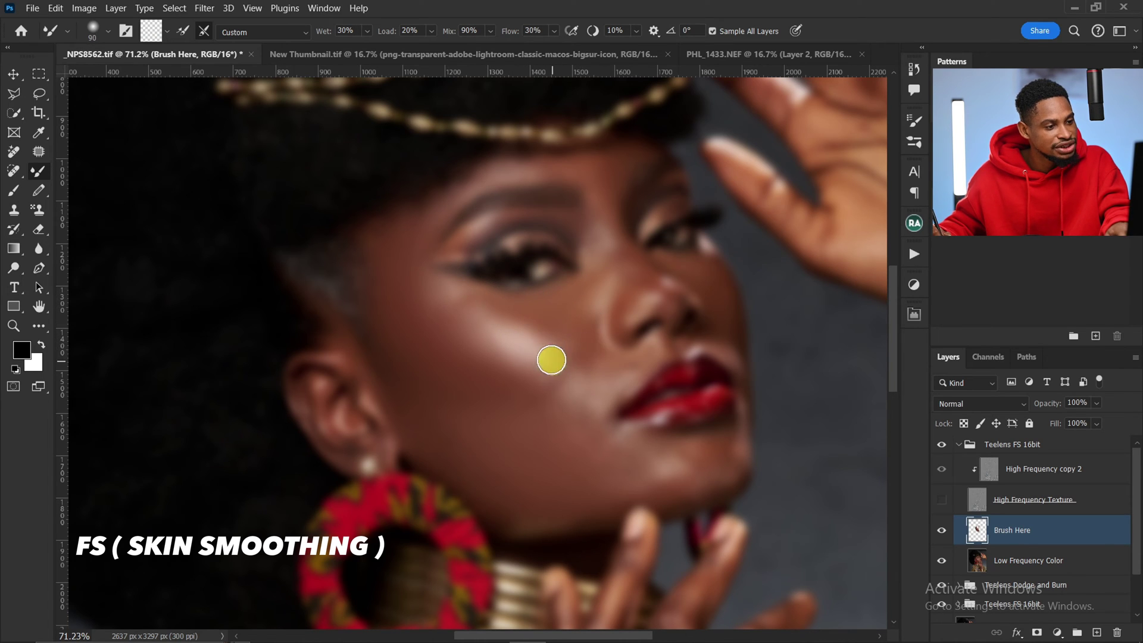
{"action": "key", "text": "bracketleft"}
{"action": "key", "text": "bracketleft"}
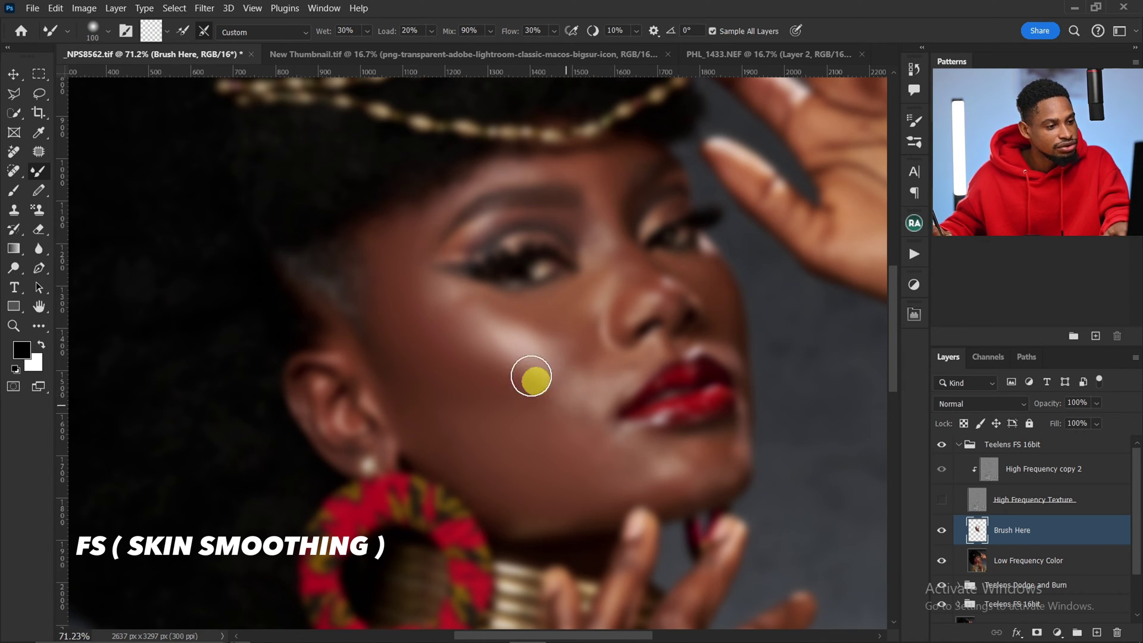
{"action": "key", "text": "bracketright"}
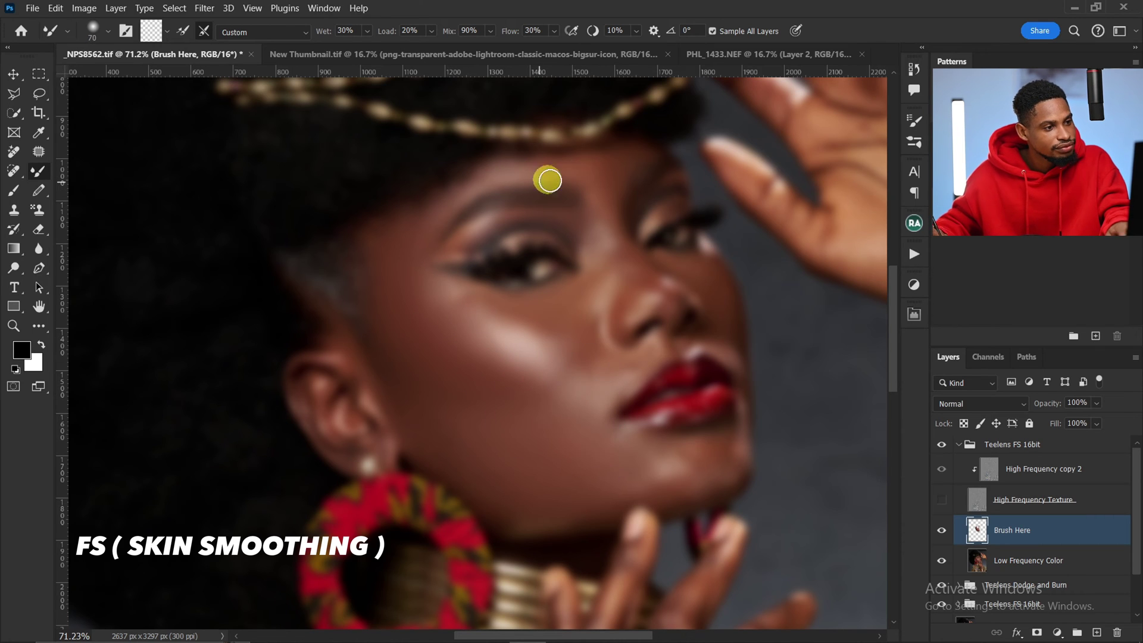
{"action": "key", "text": "bracketleft"}
{"action": "key", "text": "bracketleft"}
{"action": "key", "text": "bracketleft"}
{"action": "key", "text": "bracketleft"}
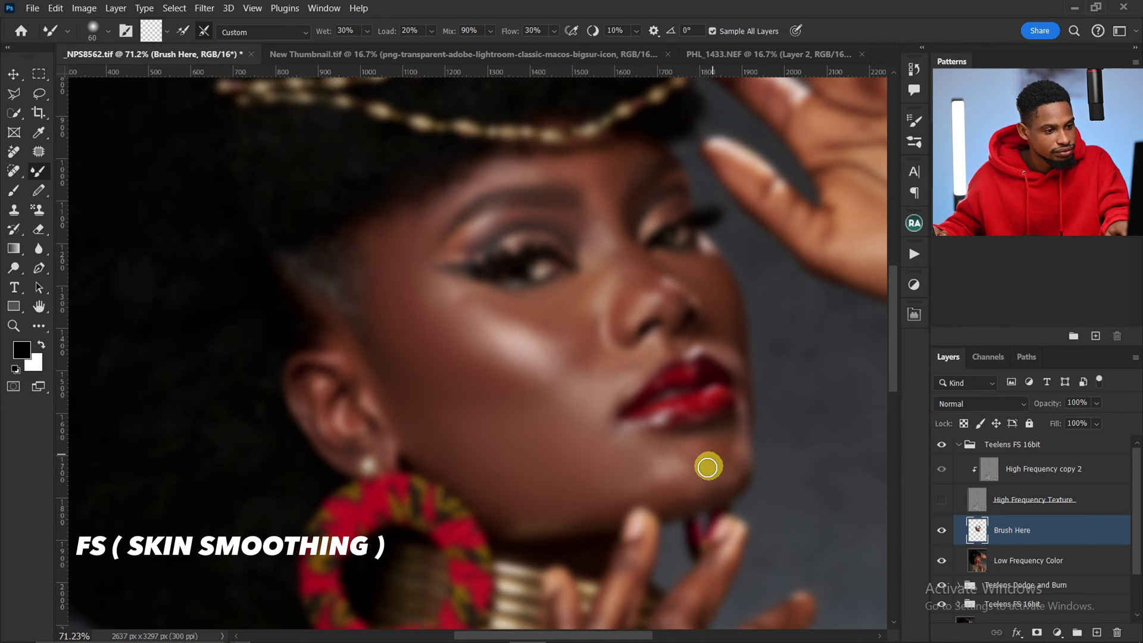
Step: Blend the forehead between the eyebrows with a size 70 brush, and show the High Frequency Texture layer again
{"action": "key", "text": "bracketright"}
{"action": "left_click", "coordinate": [941, 499]}
{"action": "left_click", "coordinate": [944, 533]}
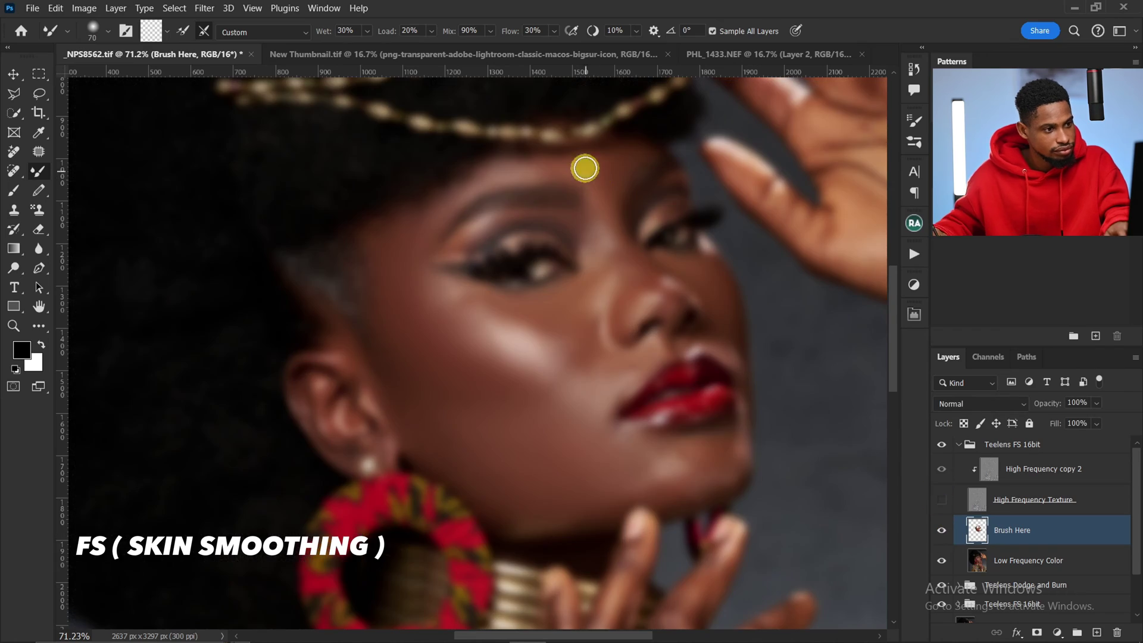
{"action": "left_click_drag", "start_coordinate": [706, 384], "coordinate": [588, 267]}
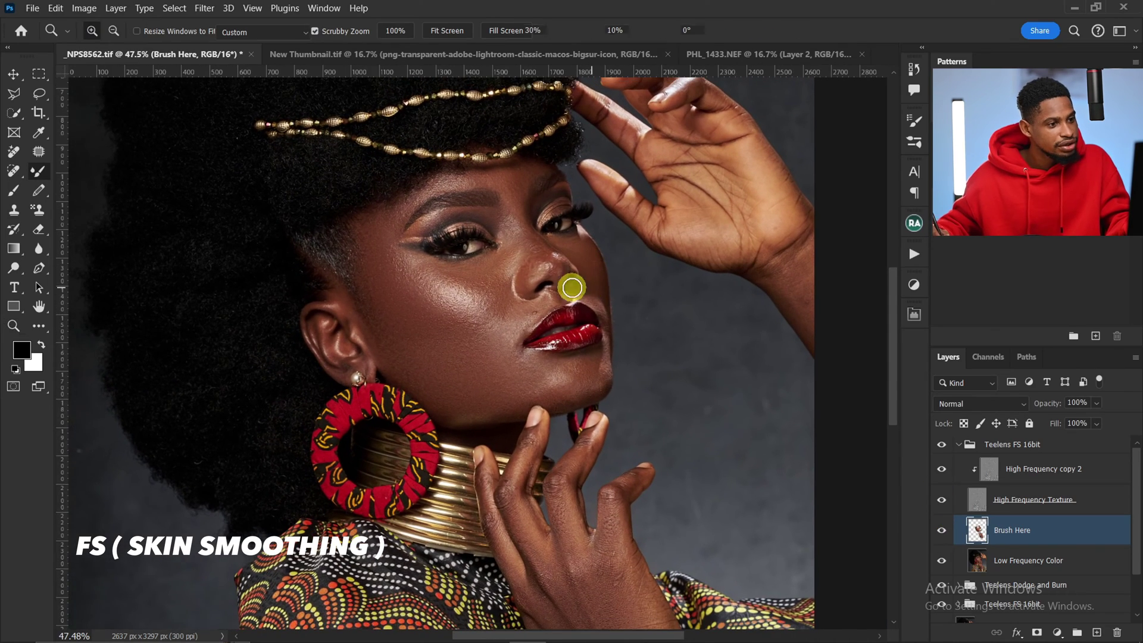
{"action": "left_click_drag", "start_coordinate": [574, 313], "coordinate": [600, 276]}
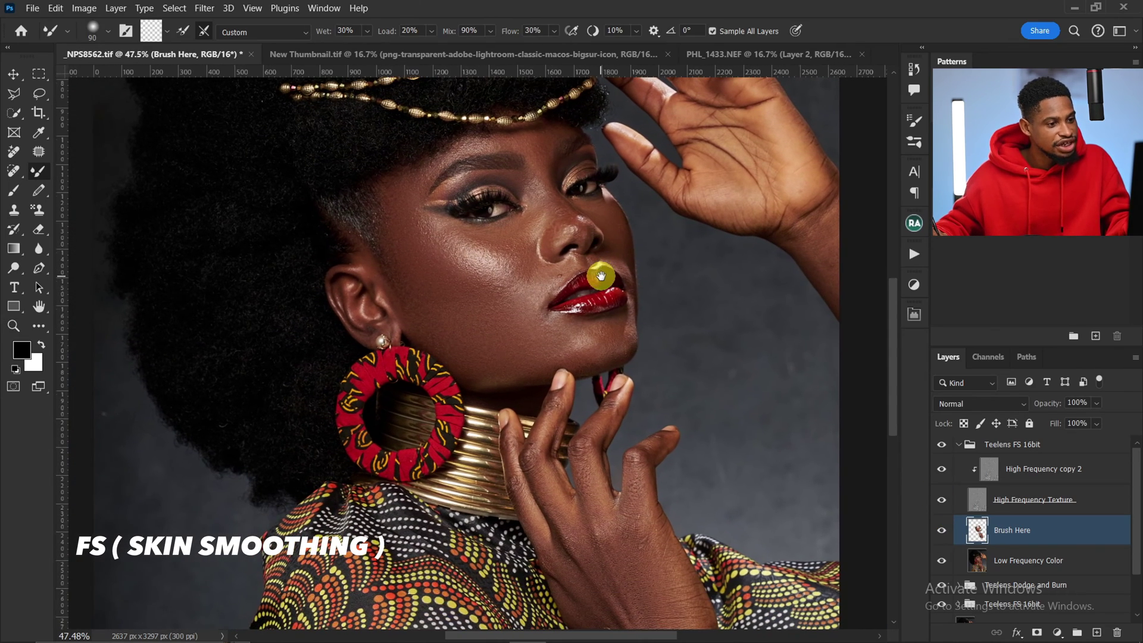
Step: Compare the face with and without the Brush Here layer, and inspect the smoothed skin up close
{"action": "left_click", "coordinate": [942, 538]}
{"action": "left_click", "coordinate": [944, 540]}
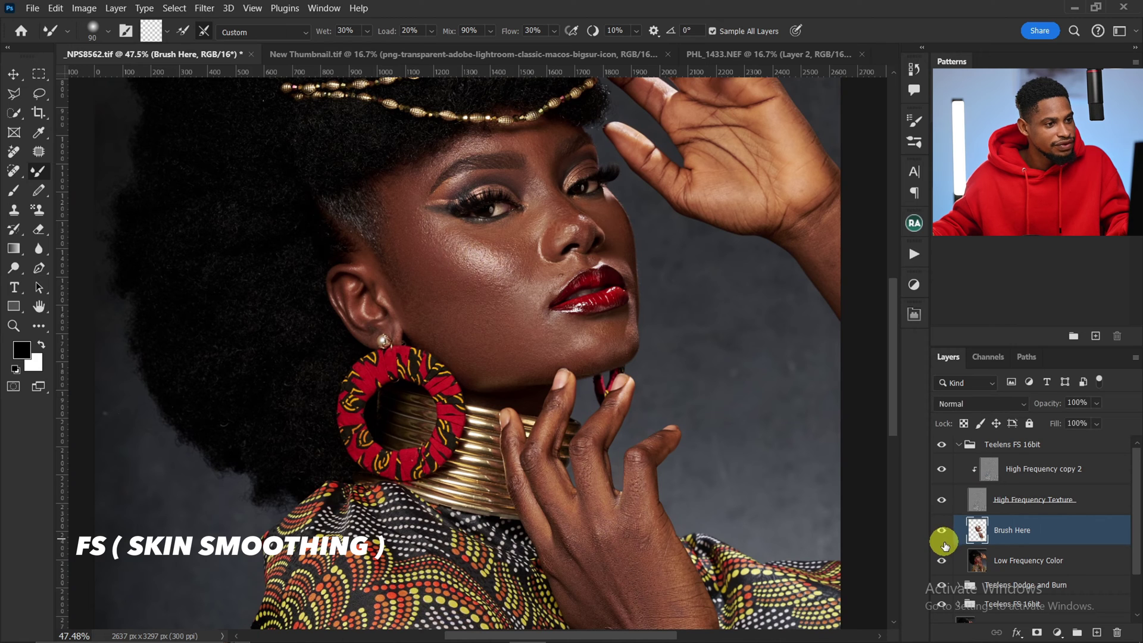
{"action": "left_click", "coordinate": [943, 543]}
{"action": "left_click", "coordinate": [943, 544]}
{"action": "key", "text": "z"}
{"action": "mouse_move", "coordinate": [494, 268]}
{"action": "left_mouse_down"}
{"action": "mouse_move", "coordinate": [597, 279]}
{"action": "mouse_move", "coordinate": [557, 338]}
{"action": "mouse_move", "coordinate": [536, 337]}
{"action": "left_mouse_up"}
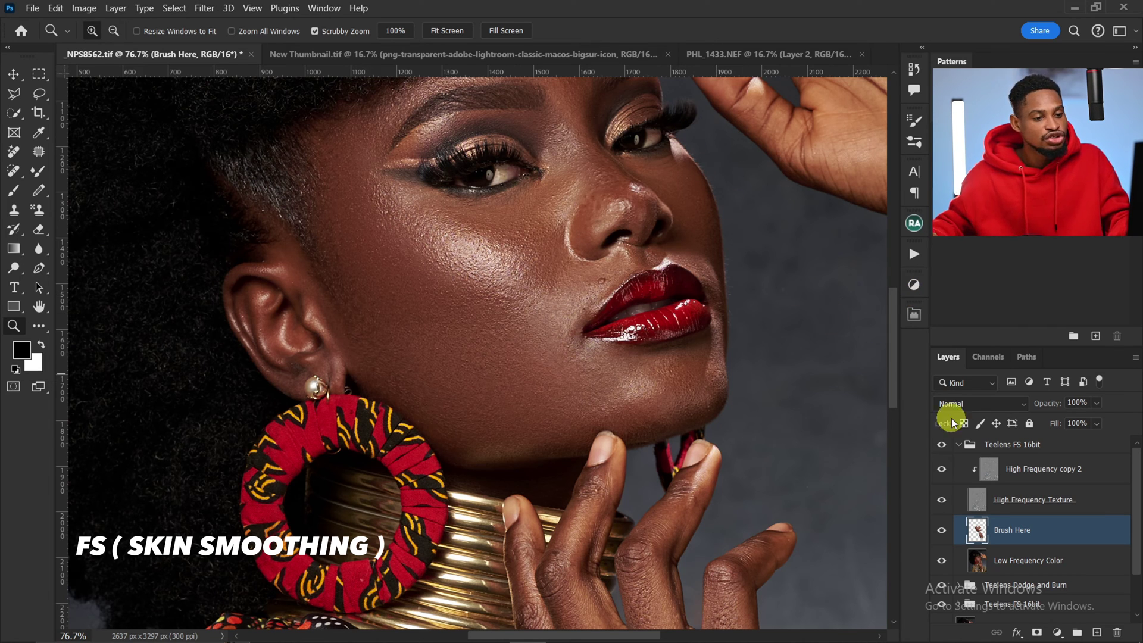
Step: Collapse the top Teelens FS 16bit group and run the Eyes & Teeth Whitening action
{"action": "left_click", "coordinate": [953, 440]}
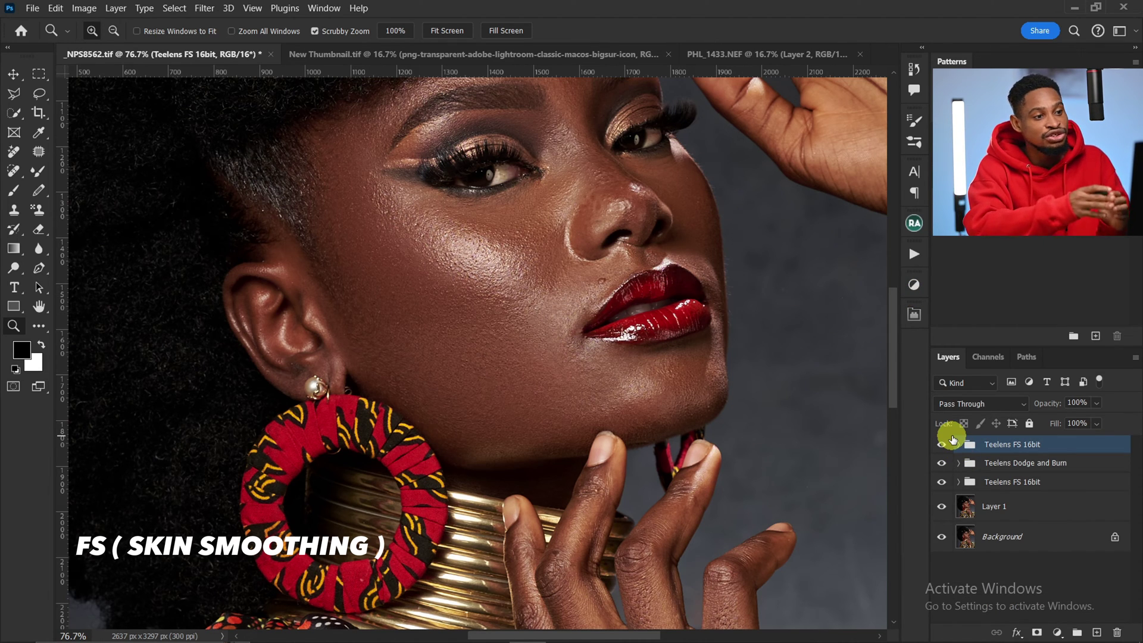
{"action": "left_click_drag", "start_coordinate": [668, 280], "coordinate": [638, 331]}
{"action": "left_click", "coordinate": [913, 256]}
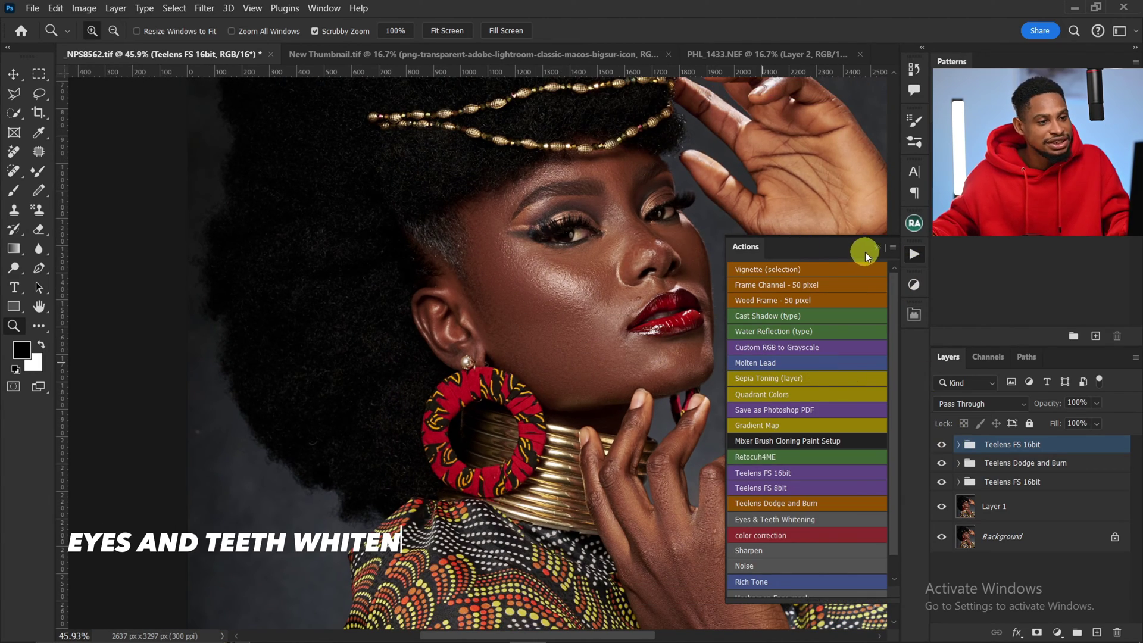
{"action": "left_click_drag", "start_coordinate": [607, 231], "coordinate": [591, 265]}
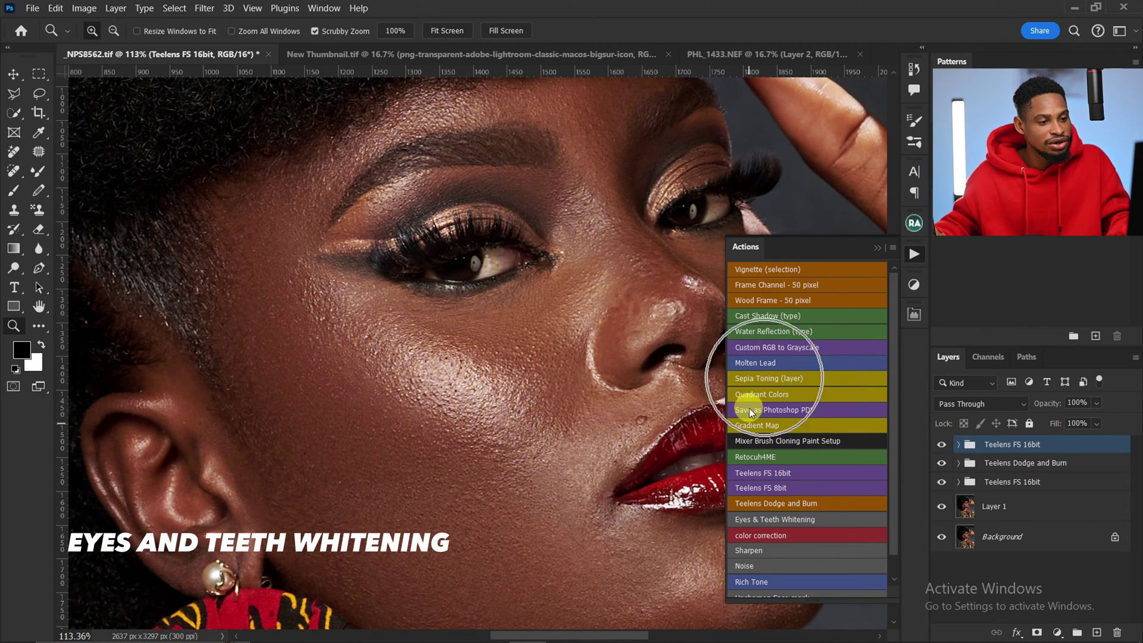
{"action": "left_click", "coordinate": [781, 518]}
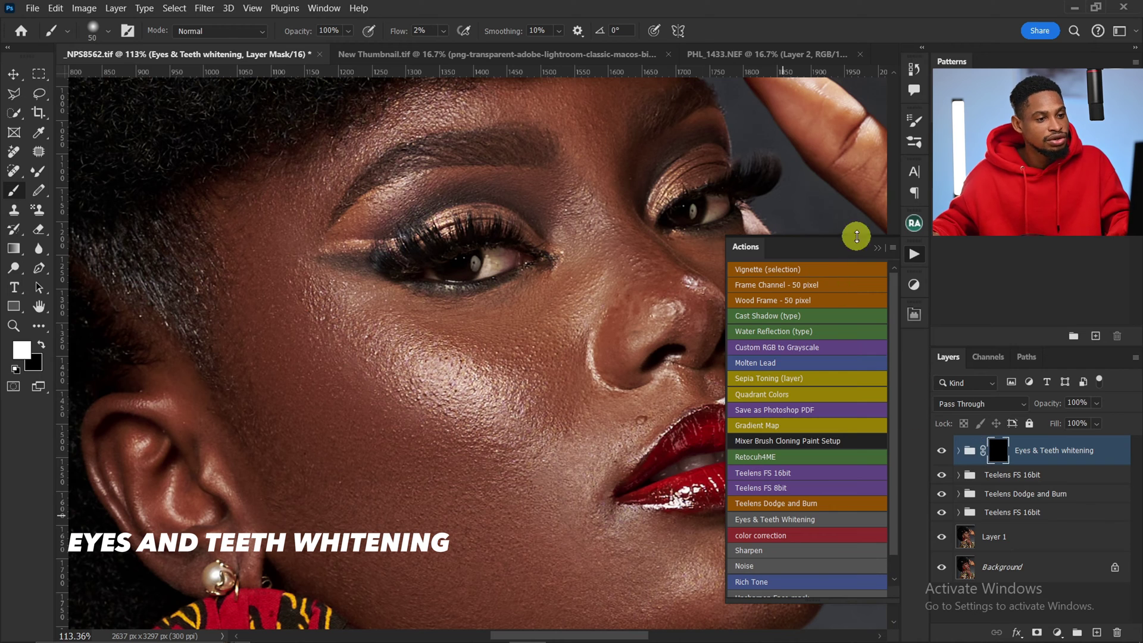
{"action": "left_click", "coordinate": [877, 247]}
Step: Set the Brush tool's flow to 100% and check its size and hardness settings for painting on the whitening mask
{"action": "left_click", "coordinate": [16, 191]}
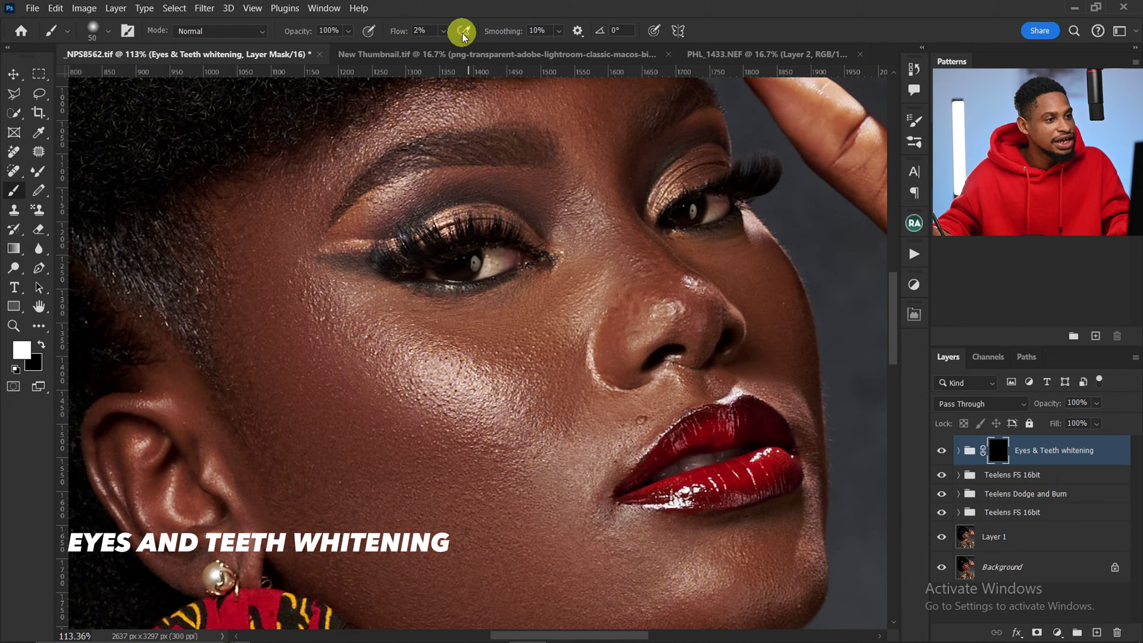
{"action": "left_click", "coordinate": [441, 32]}
{"action": "left_click_drag", "start_coordinate": [443, 48], "coordinate": [554, 47]}
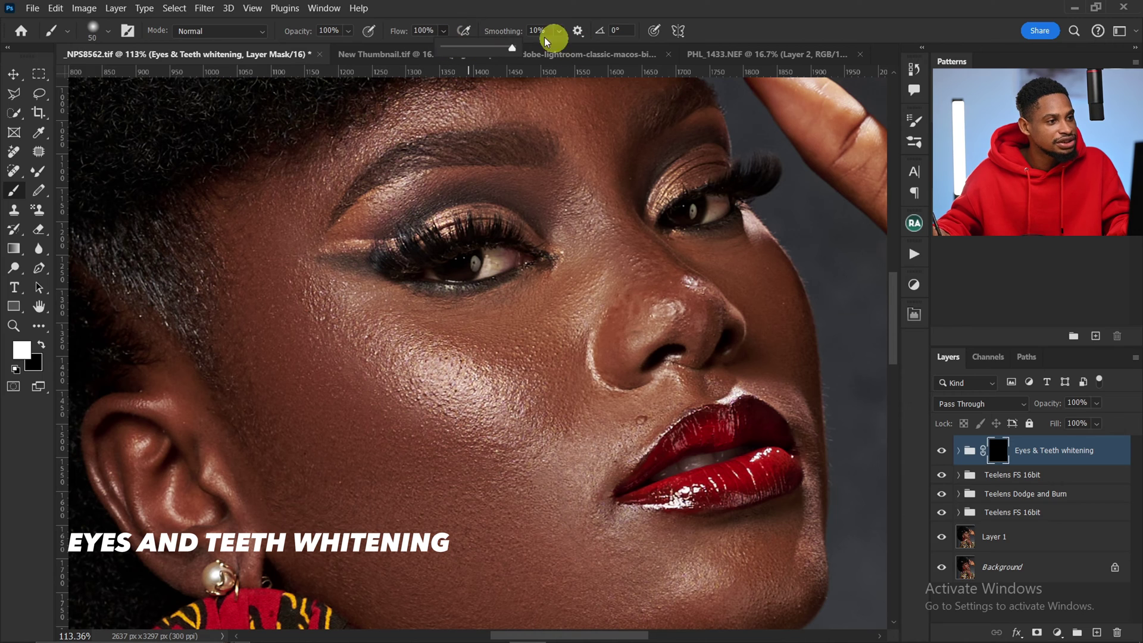
{"action": "left_click", "coordinate": [108, 31]}
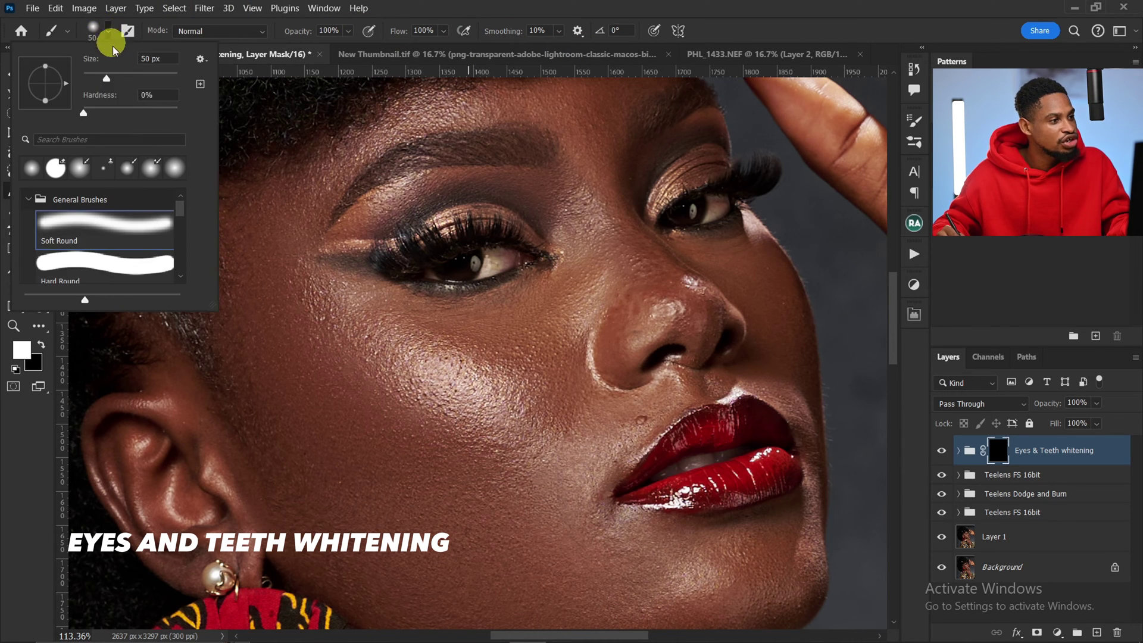
{"action": "left_click", "coordinate": [770, 28]}
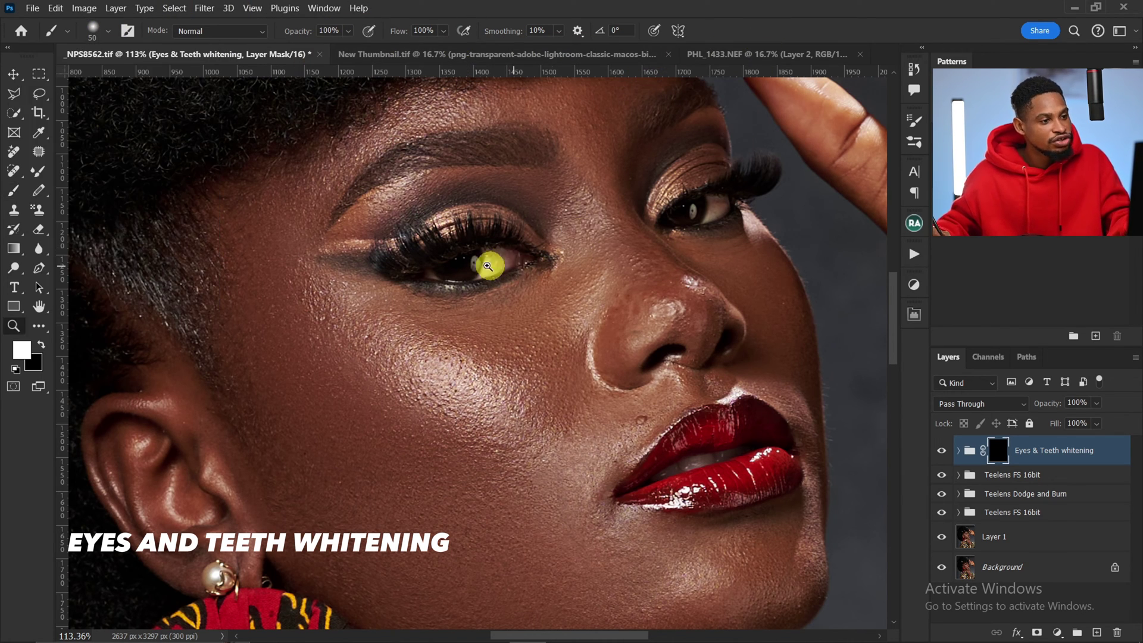
Step: Paint white over the white of the larger, nearer eye on the Eyes & Teeth whitening mask with a size 15 brush
{"action": "key", "text": "z"}
{"action": "mouse_move", "coordinate": [486, 256]}
{"action": "left_mouse_down"}
{"action": "mouse_move", "coordinate": [516, 254]}
{"action": "mouse_move", "coordinate": [513, 268]}
{"action": "left_mouse_up"}
{"action": "key", "text": "["}
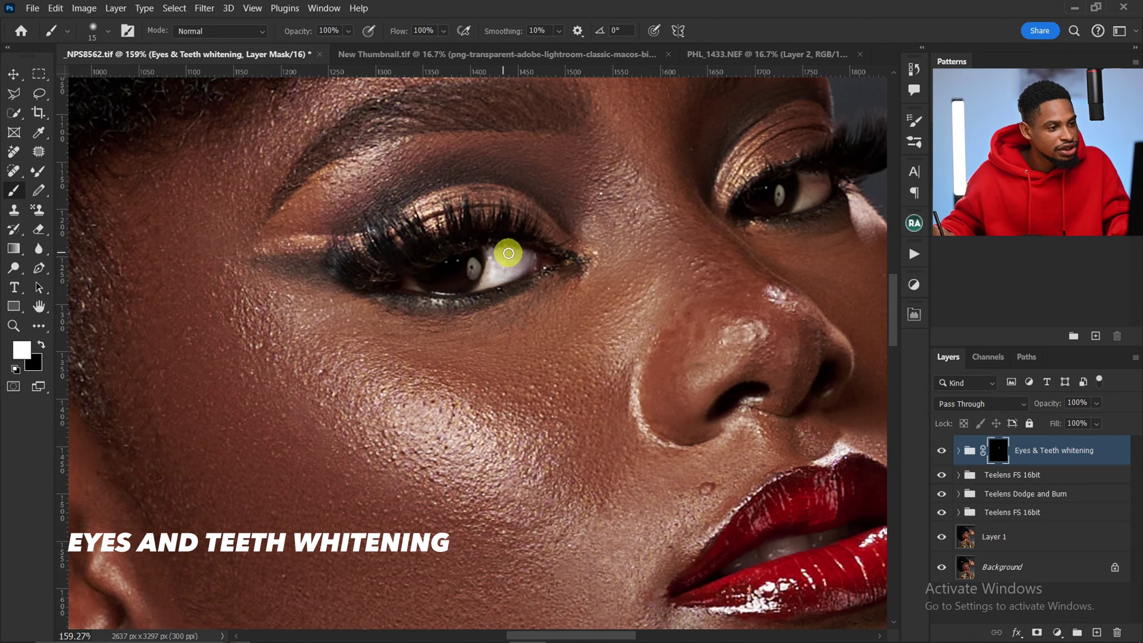
{"action": "left_click_drag", "start_coordinate": [445, 263], "coordinate": [416, 283]}
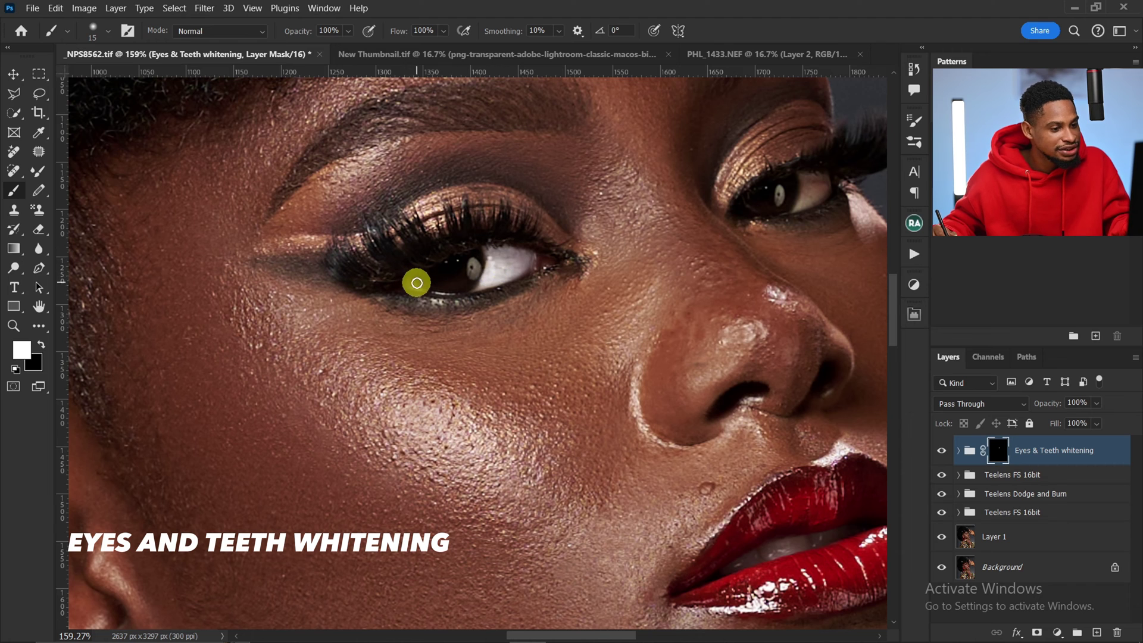
Step: Whiten the other eye and the visible teeth between the lips on the whitening mask with a size 8 brush
{"action": "key", "text": "bracketleft"}
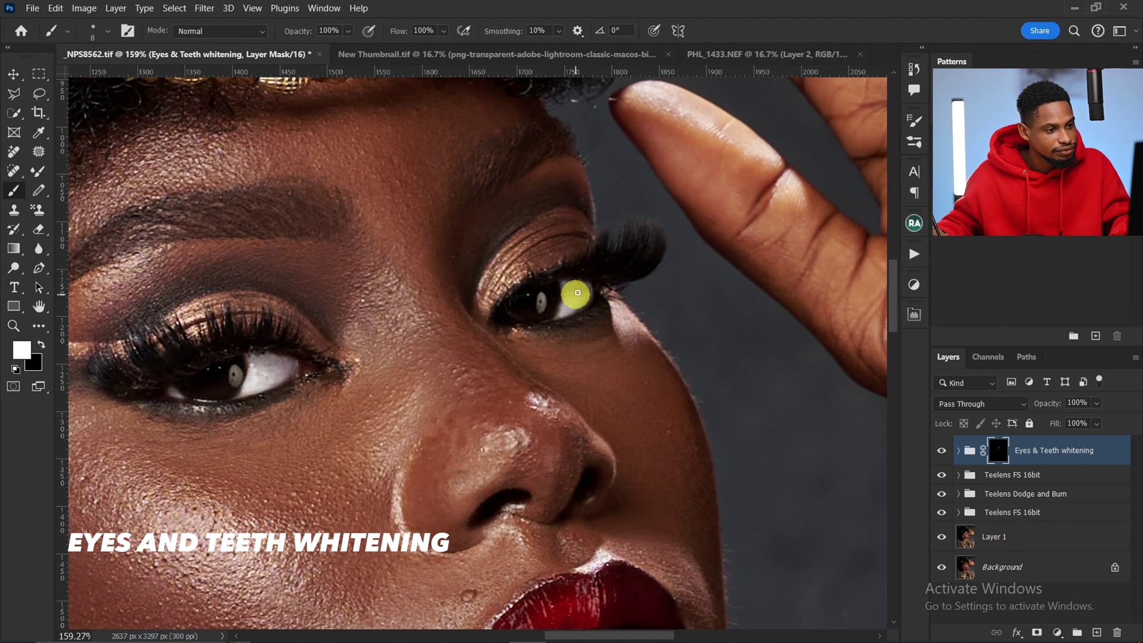
{"action": "key", "text": "z"}
{"action": "left_click_drag", "start_coordinate": [576, 334], "coordinate": [541, 327]}
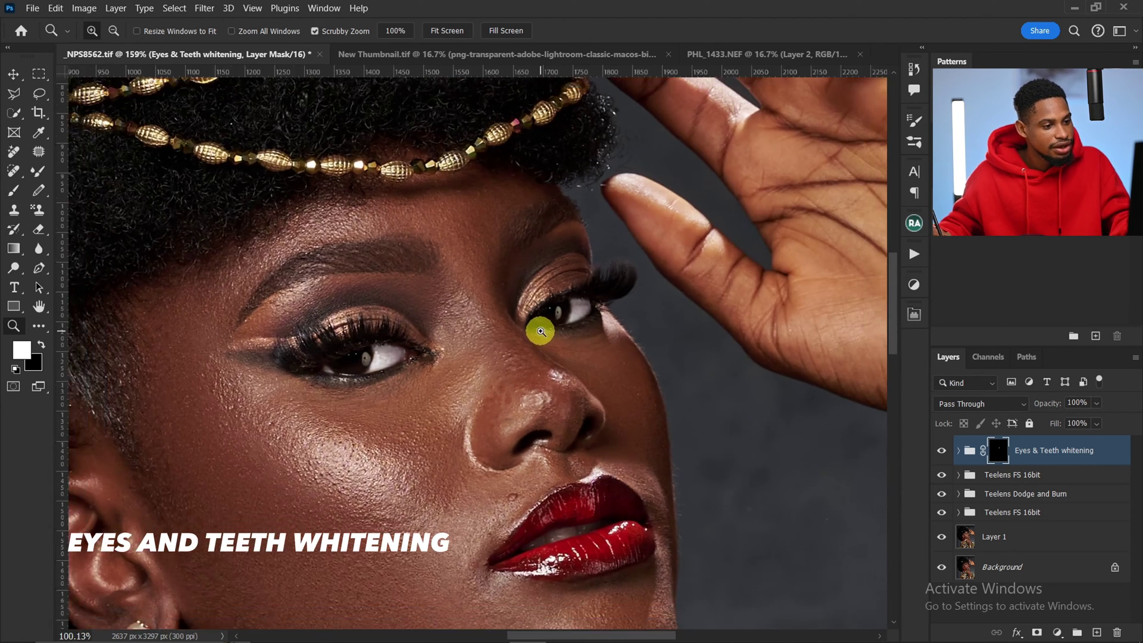
{"action": "mouse_move", "coordinate": [607, 566]}
{"action": "left_mouse_down"}
{"action": "mouse_move", "coordinate": [636, 545]}
{"action": "mouse_move", "coordinate": [599, 380]}
{"action": "mouse_move", "coordinate": [573, 398]}
{"action": "left_mouse_up"}
{"action": "key", "text": "b"}
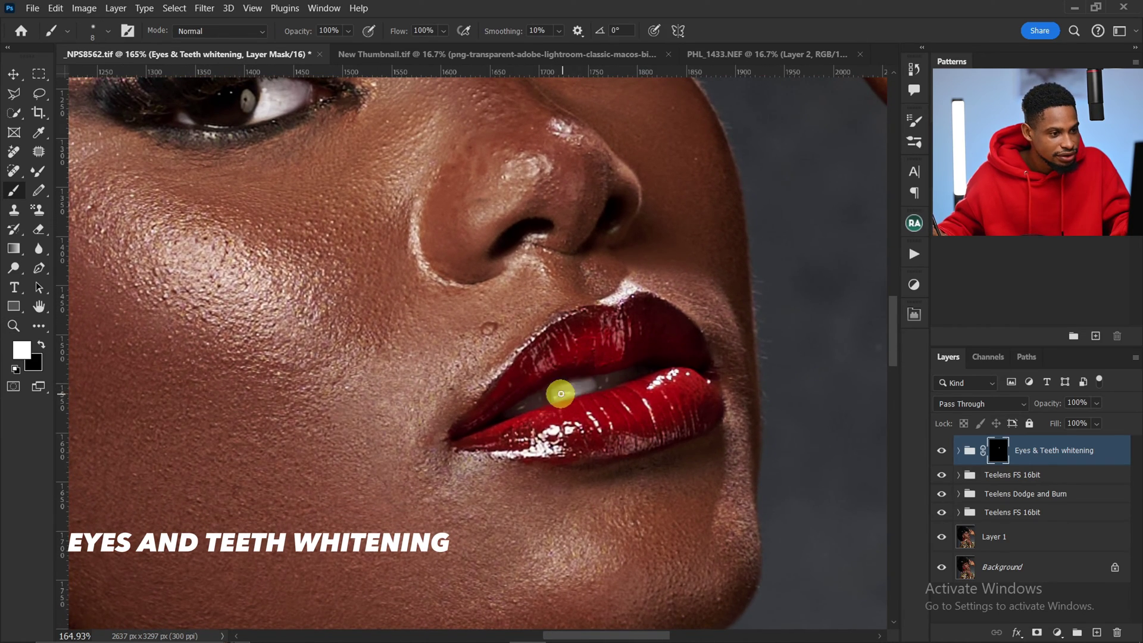
{"action": "scroll", "coordinate": [567, 391], "scroll_direction": "down", "scroll_amount": 5}
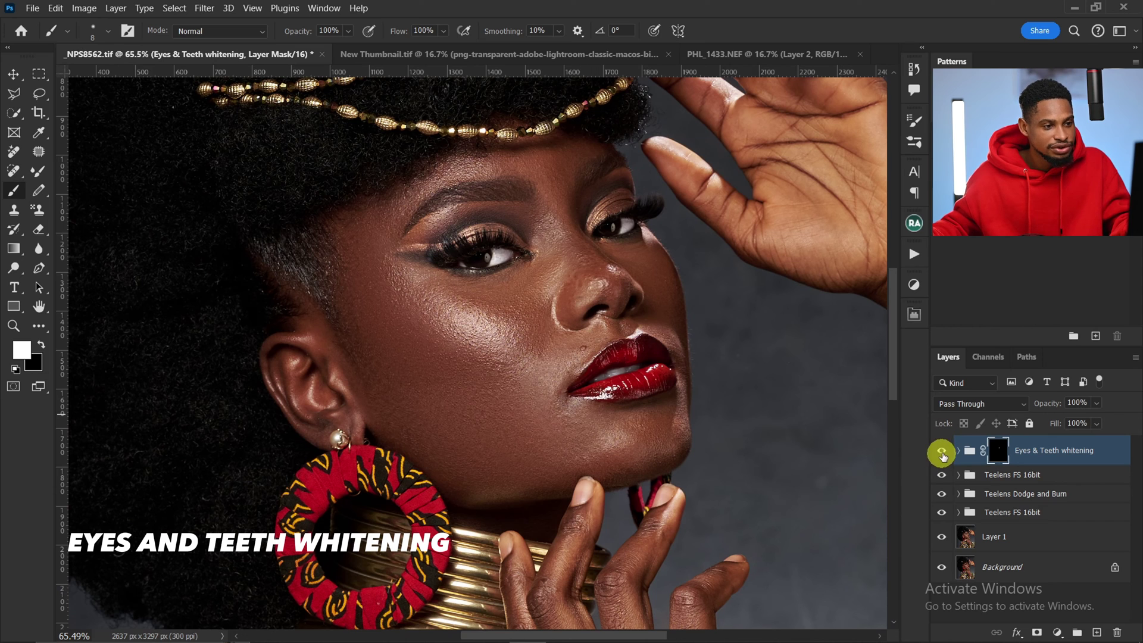
Step: Lower the Eyes & Teeth whitening group's opacity to 55%, comparing the face with and without the group
{"action": "left_click", "coordinate": [942, 455]}
{"action": "left_click", "coordinate": [946, 456]}
{"action": "left_click_drag", "start_coordinate": [716, 335], "coordinate": [639, 359]}
{"action": "key", "text": "z"}
{"action": "left_click_drag", "start_coordinate": [576, 259], "coordinate": [785, 336]}
{"action": "key", "text": "b"}
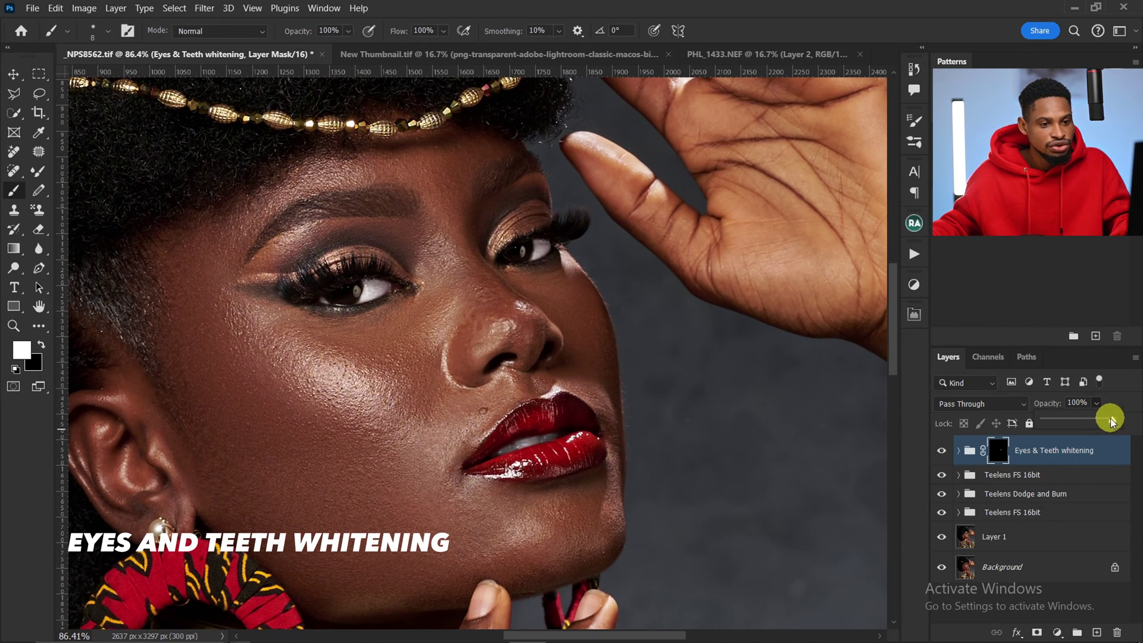
{"action": "left_click_drag", "start_coordinate": [1083, 423], "coordinate": [1080, 424]}
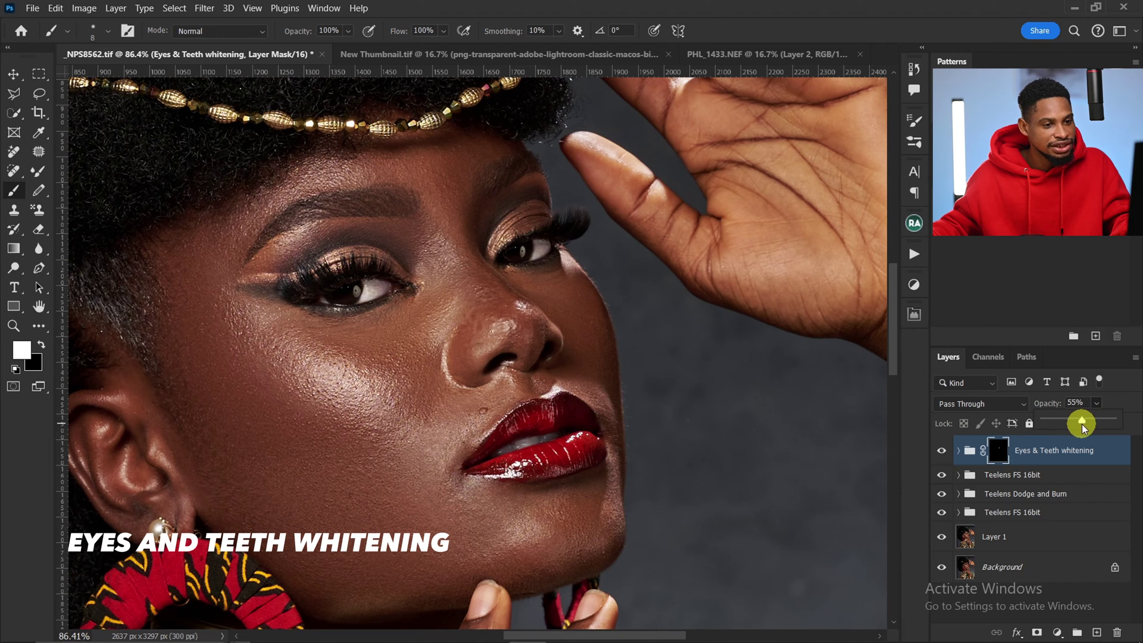
{"action": "left_click", "coordinate": [943, 456]}
{"action": "left_click", "coordinate": [946, 457]}
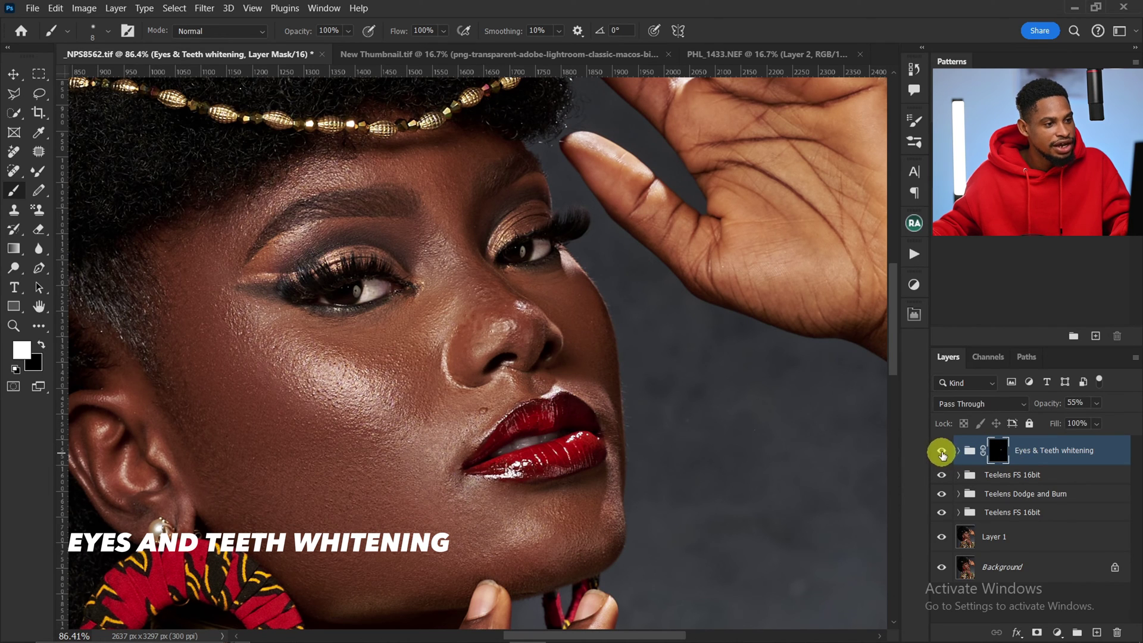
Step: Run the color correction action on the whole portrait
{"action": "scroll", "coordinate": [602, 316], "scroll_direction": "down", "scroll_amount": 8}
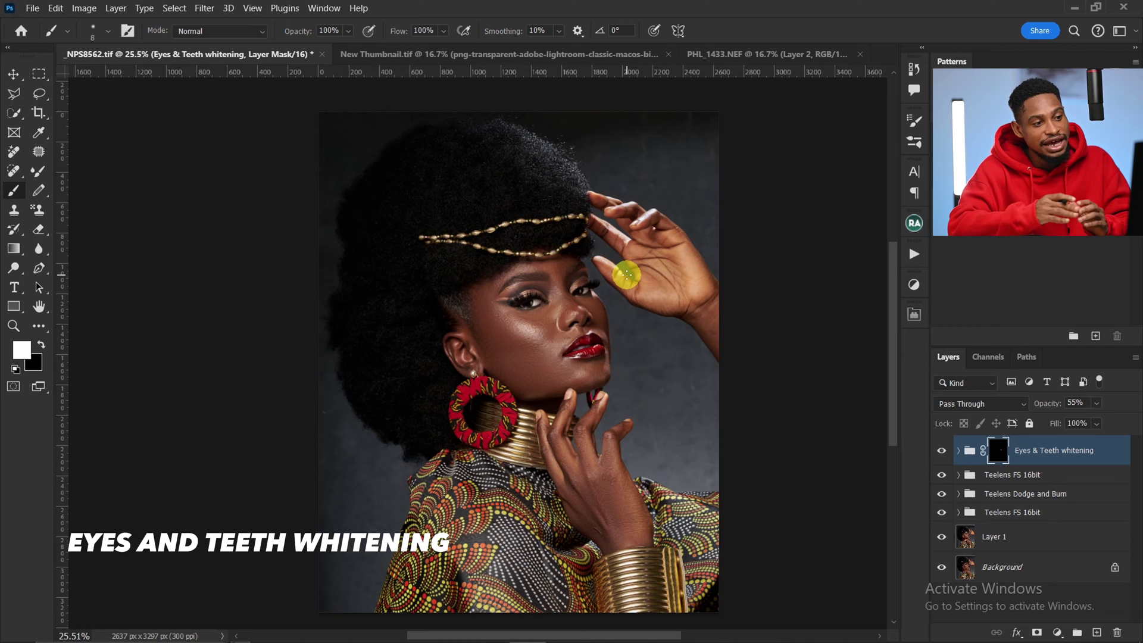
{"action": "left_click", "coordinate": [914, 254]}
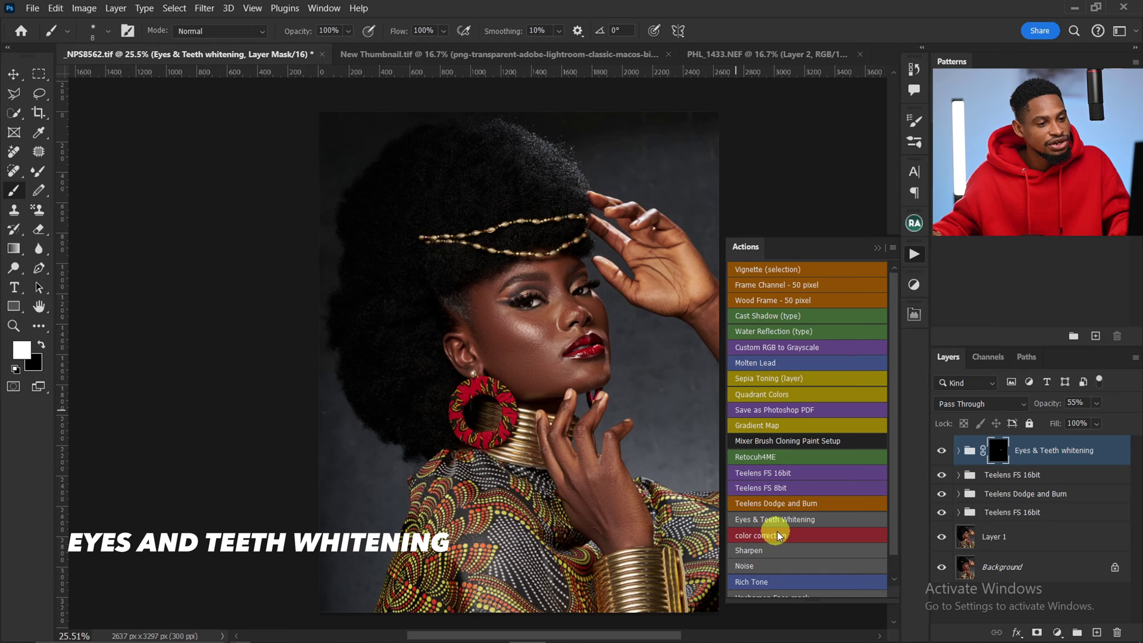
{"action": "left_click", "coordinate": [774, 535]}
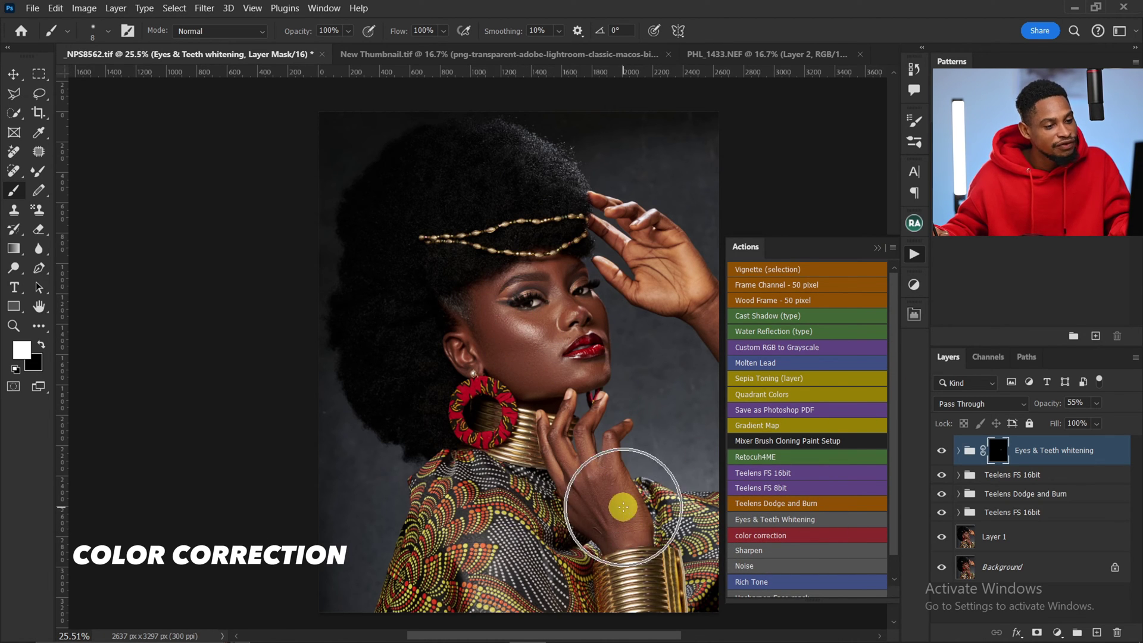
{"action": "left_click", "coordinate": [810, 537]}
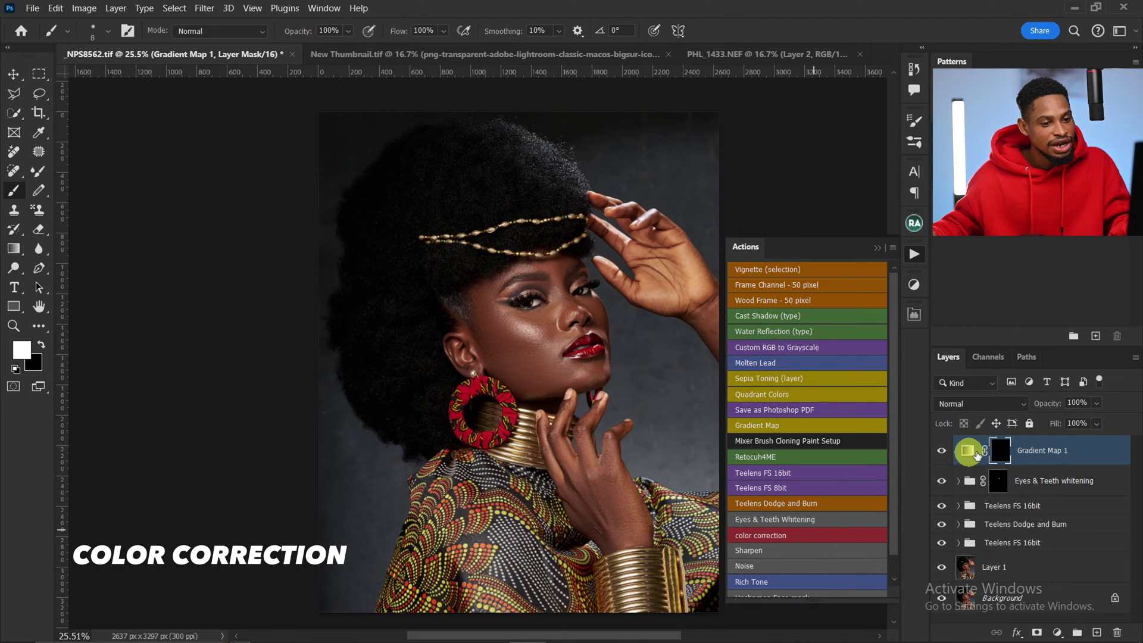
{"action": "left_click", "coordinate": [875, 247]}
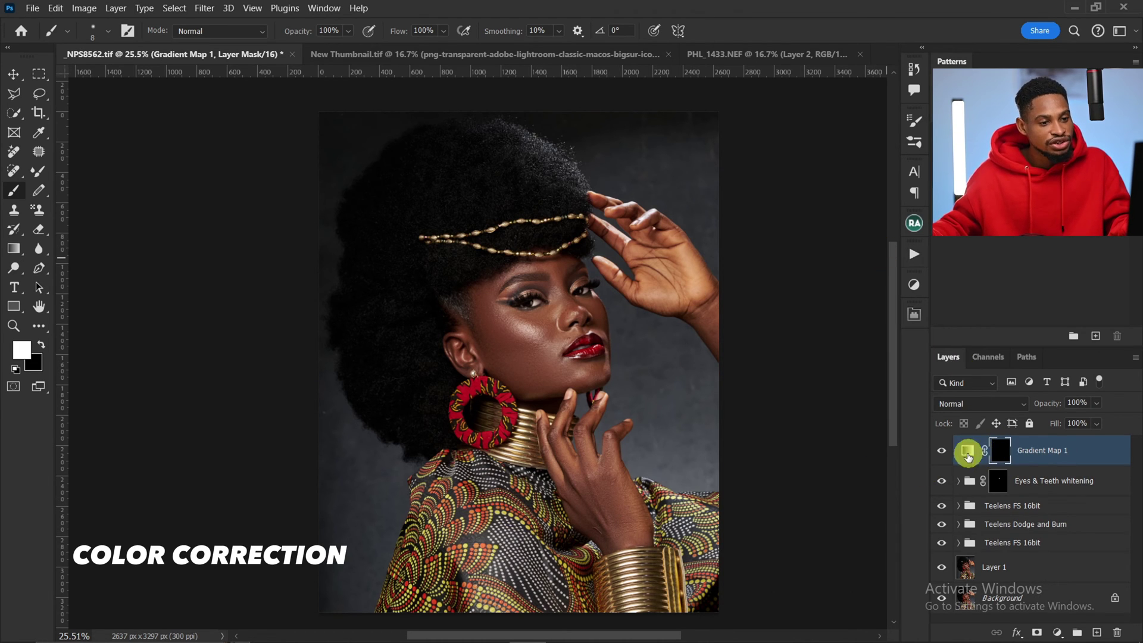
Step: Open the gradient of the Gradient Map 1 layer in the Gradient Editor and locate its shadow, midtone and highlight color stops
{"action": "left_click", "coordinate": [968, 455]}
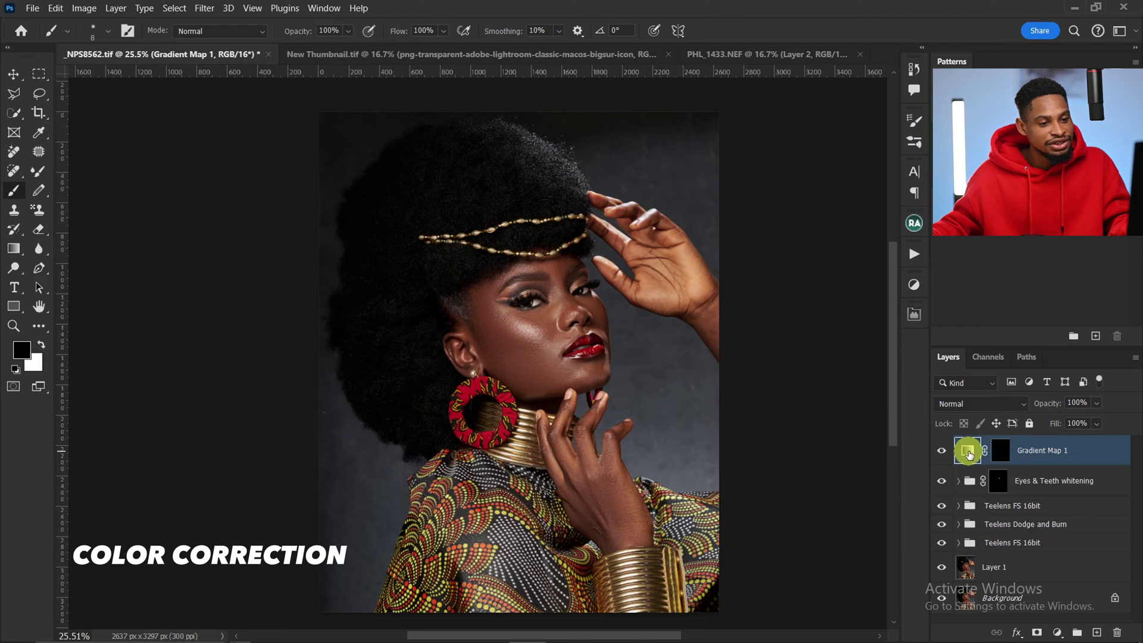
{"action": "left_click", "coordinate": [999, 460]}
{"action": "left_click", "coordinate": [967, 451]}
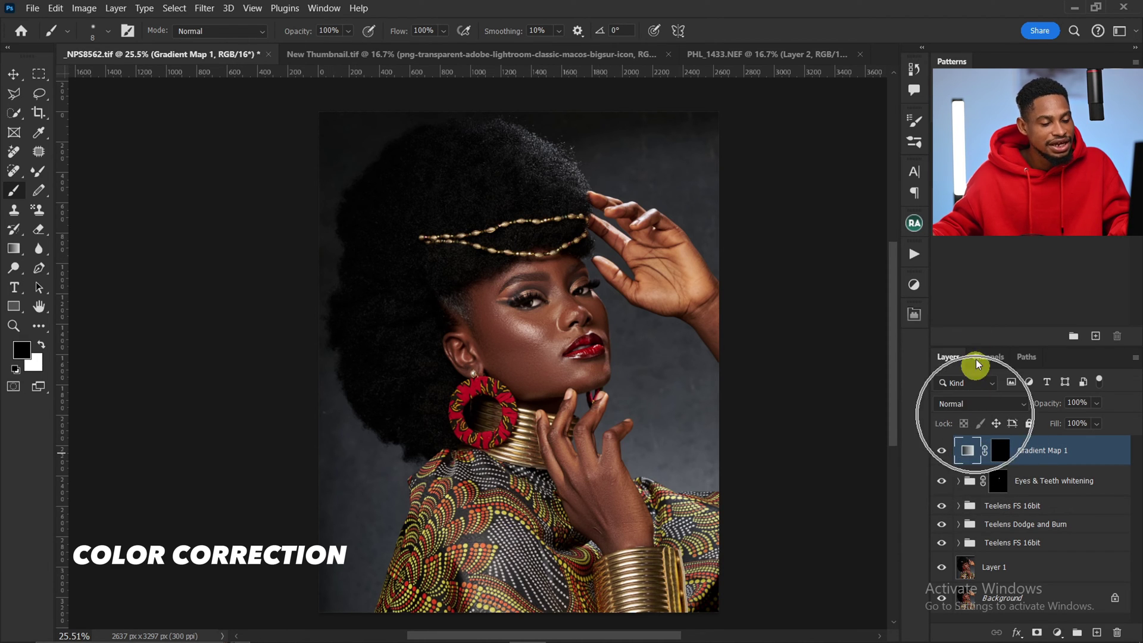
{"action": "left_click", "coordinate": [915, 317]}
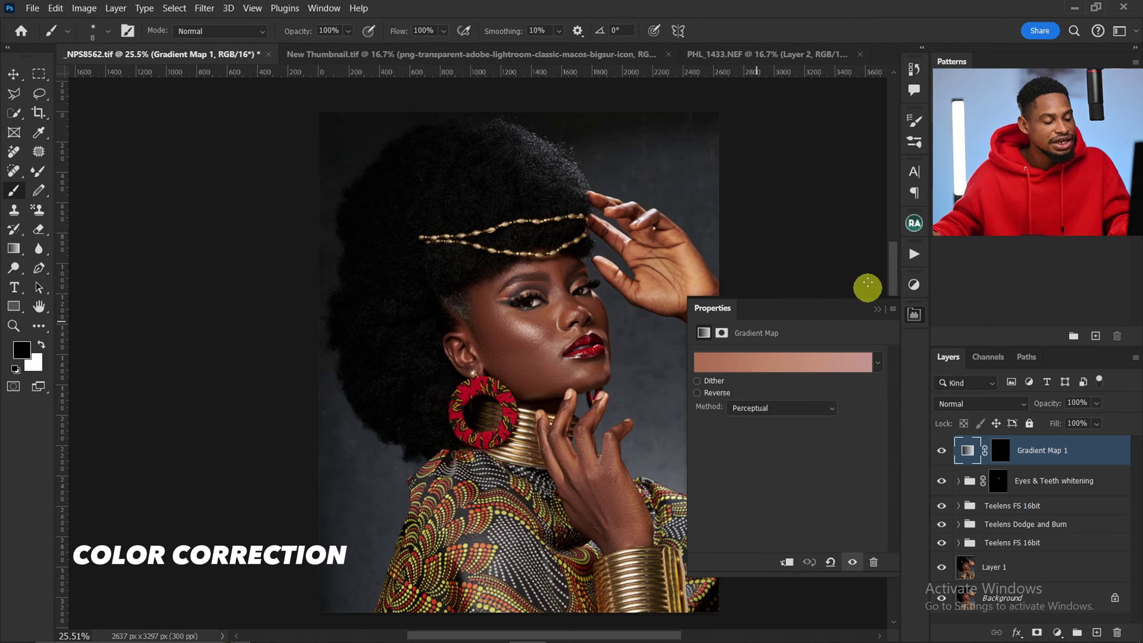
{"action": "left_click", "coordinate": [776, 372]}
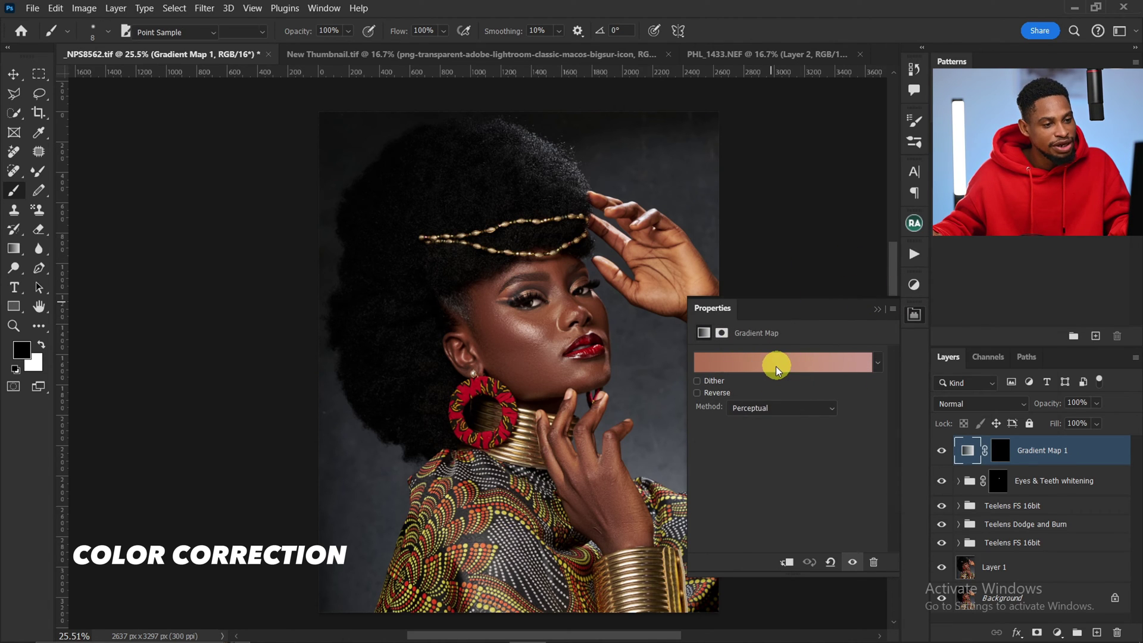
{"action": "left_click", "coordinate": [738, 414]}
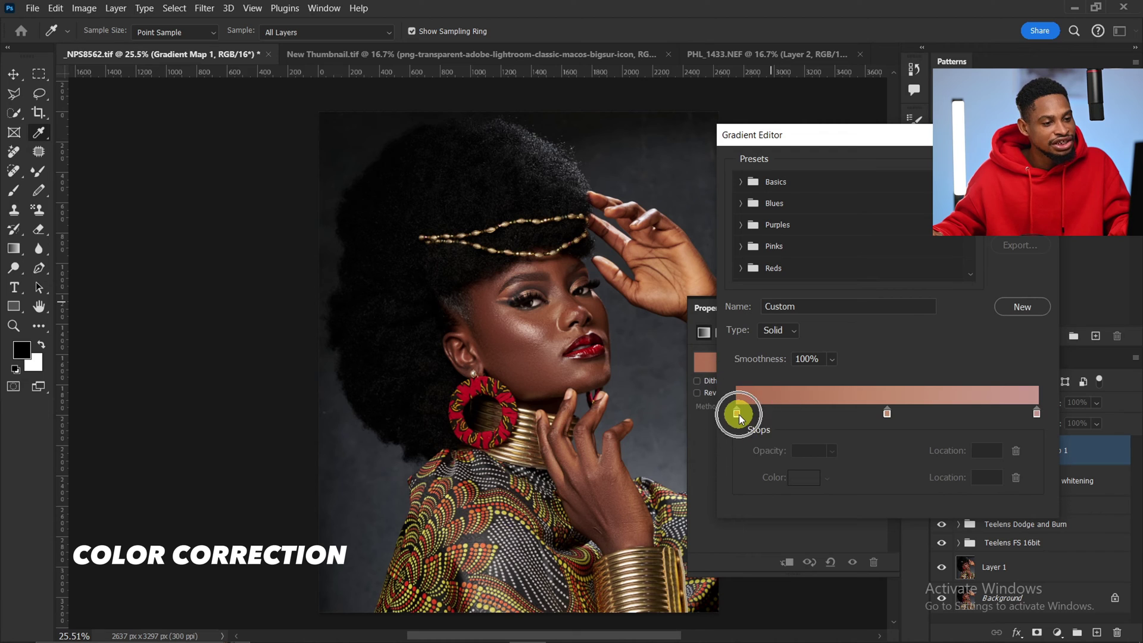
{"action": "left_click", "coordinate": [893, 414]}
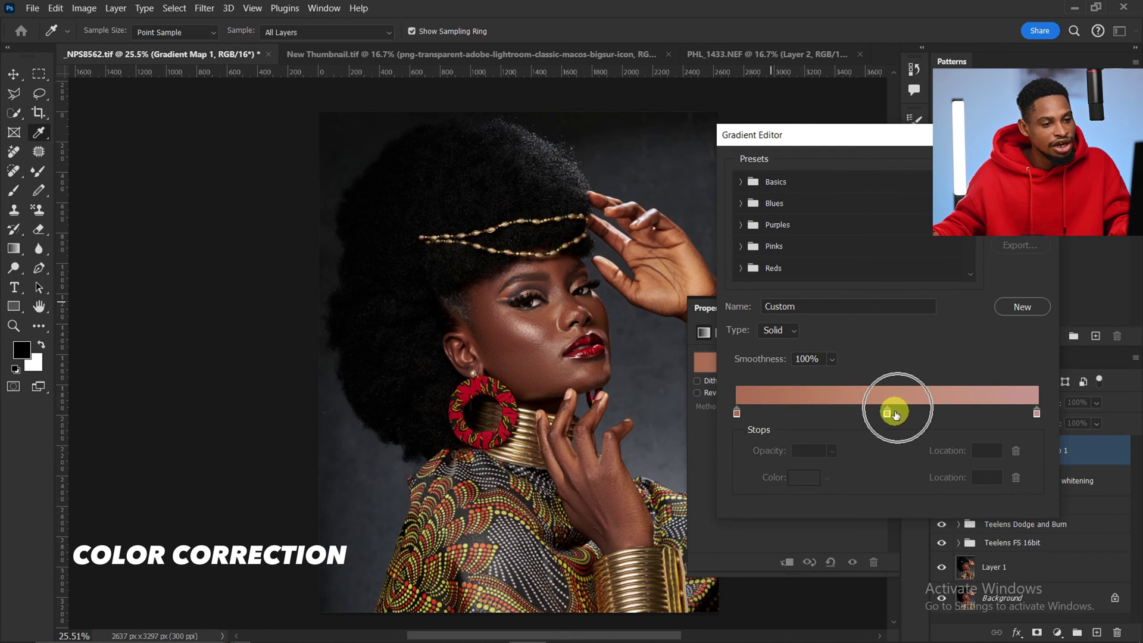
{"action": "left_click", "coordinate": [1037, 415]}
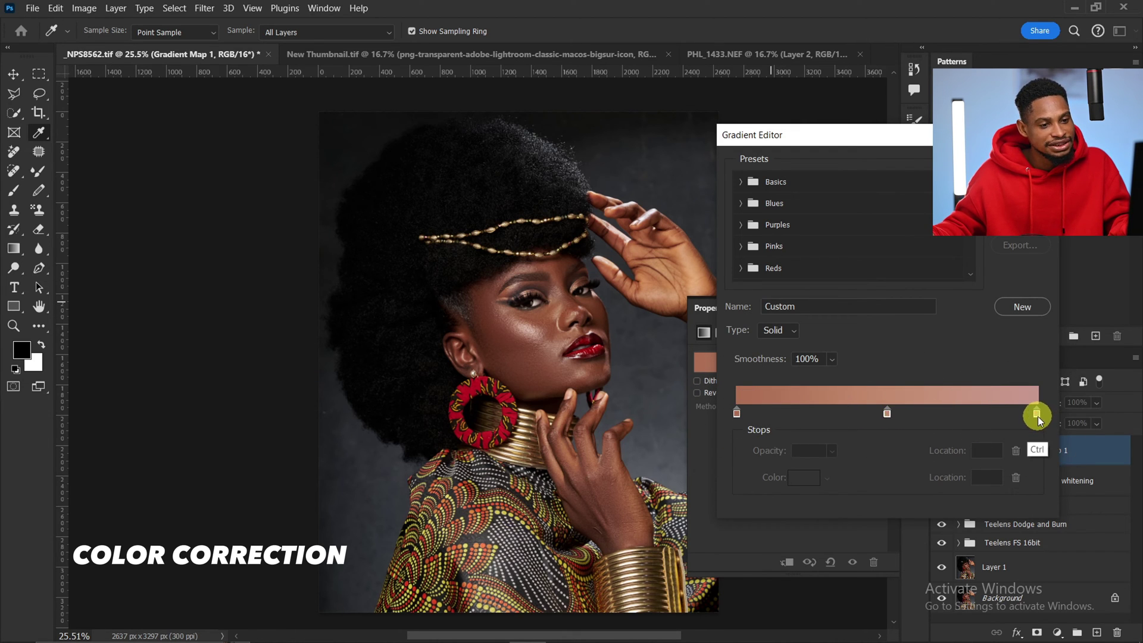
Step: Recolor the gradient stops at 0, 50 and 100 with skin tones sampled from the darker cheek, the area beside the mouth and the cheek highlight
{"action": "left_click", "coordinate": [737, 413]}
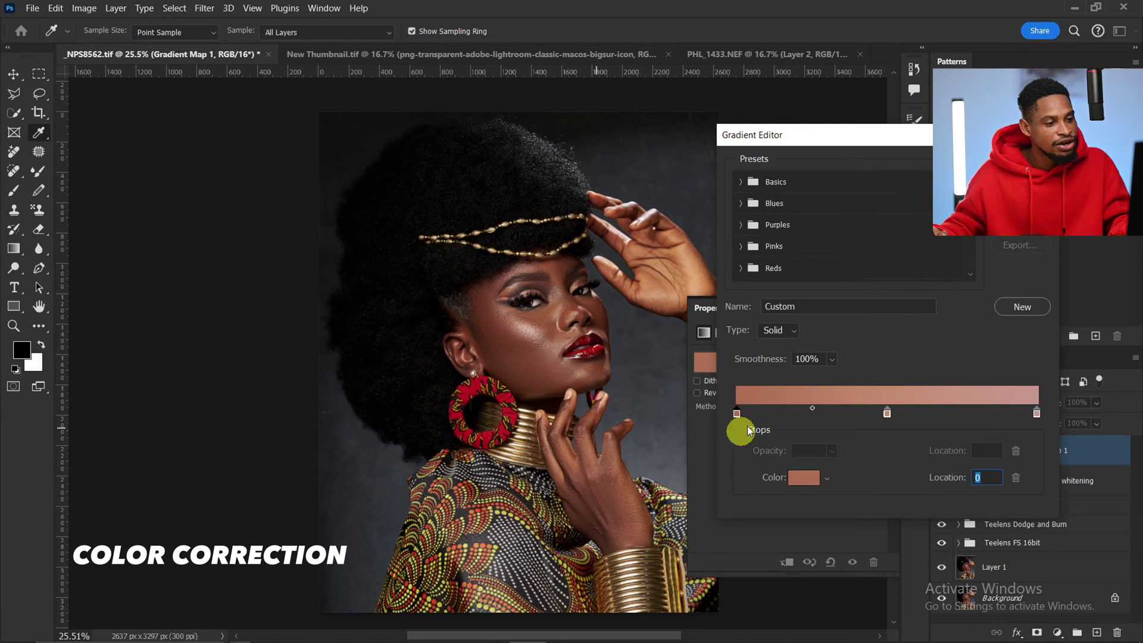
{"action": "left_click", "coordinate": [500, 349]}
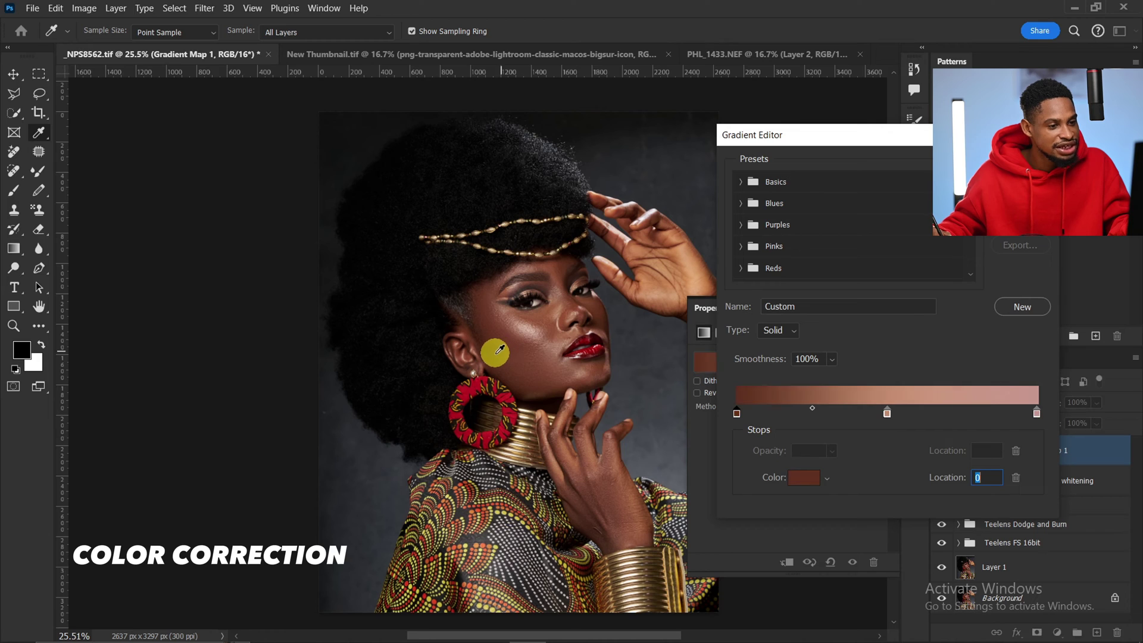
{"action": "left_click", "coordinate": [887, 413]}
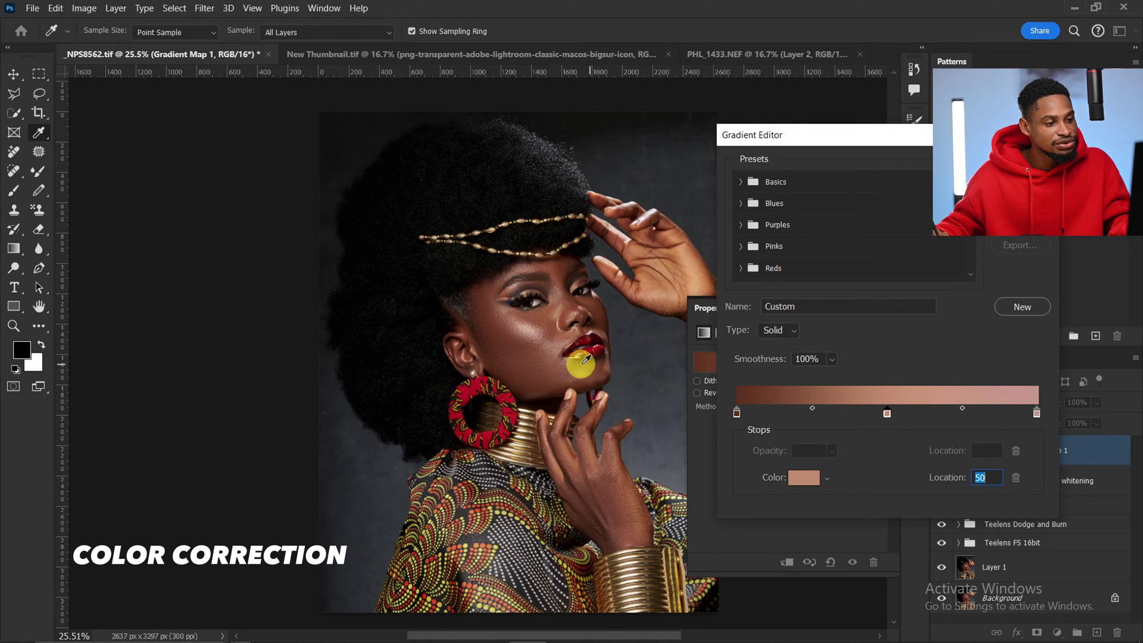
{"action": "left_click", "coordinate": [552, 361]}
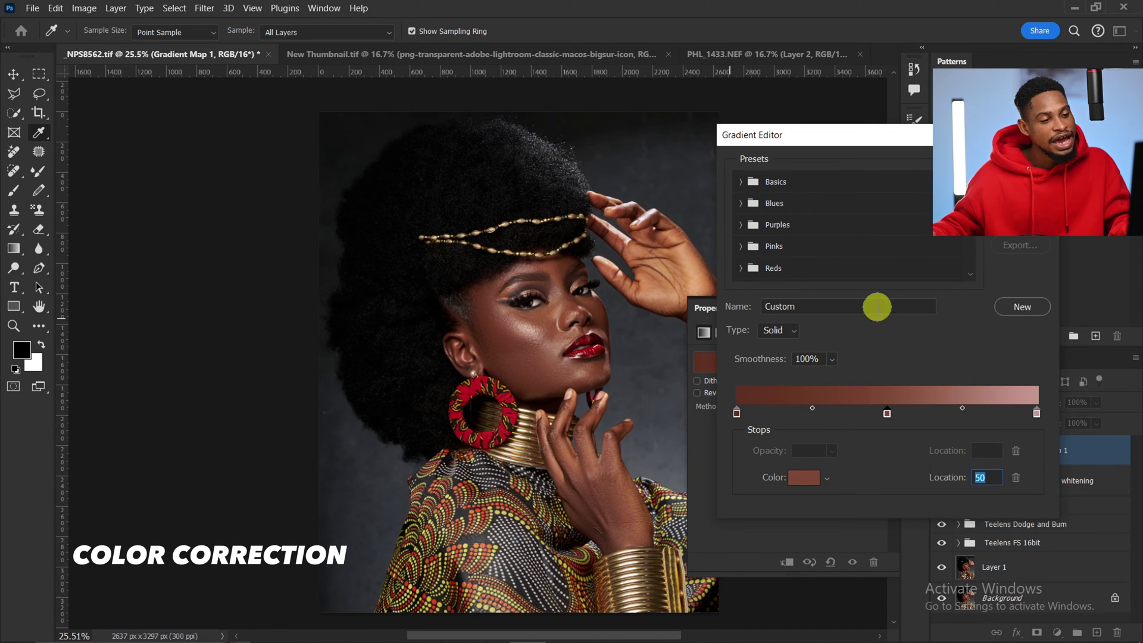
{"action": "left_click", "coordinate": [1037, 414]}
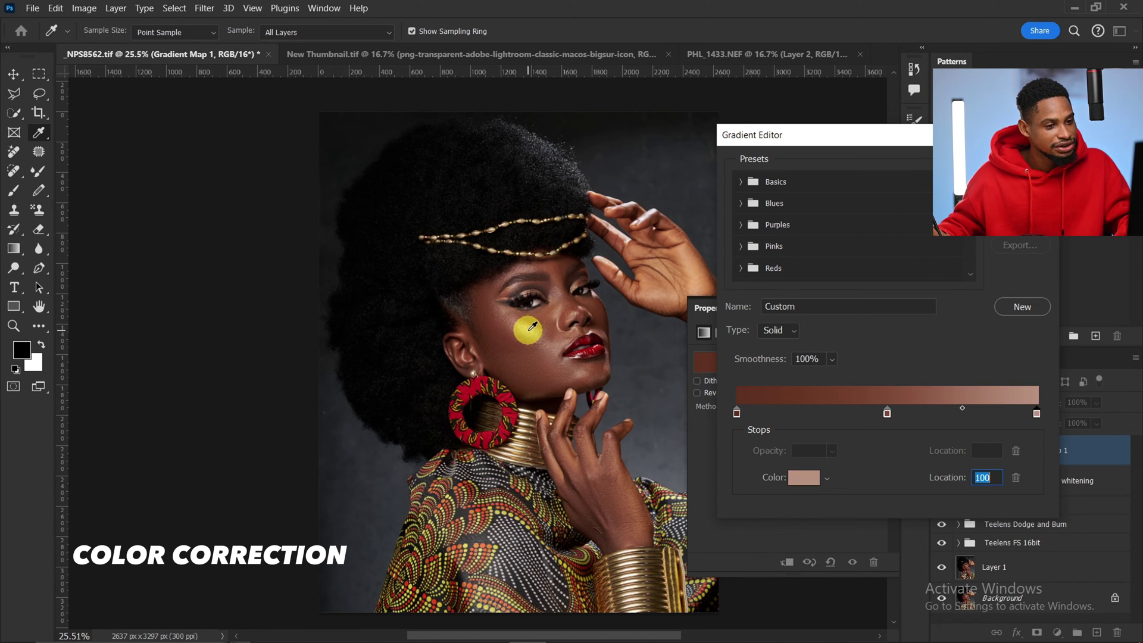
{"action": "key", "text": "ctrl"}
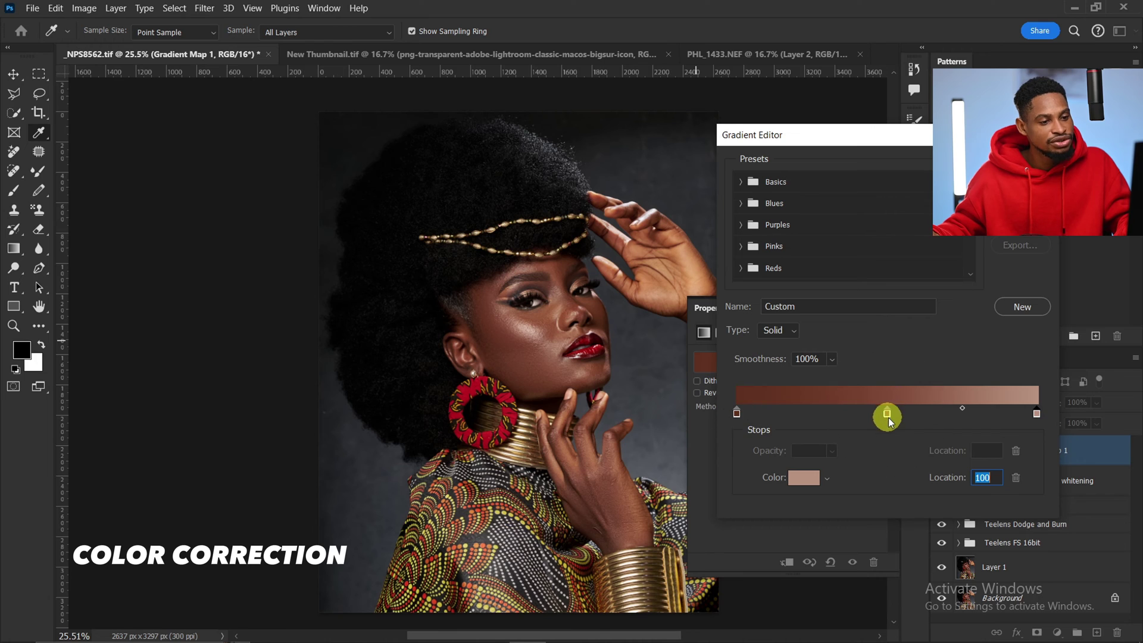
Step: Apply the edited gradient to the Gradient Map 1 layer and close its properties
{"action": "key", "text": "ctrl"}
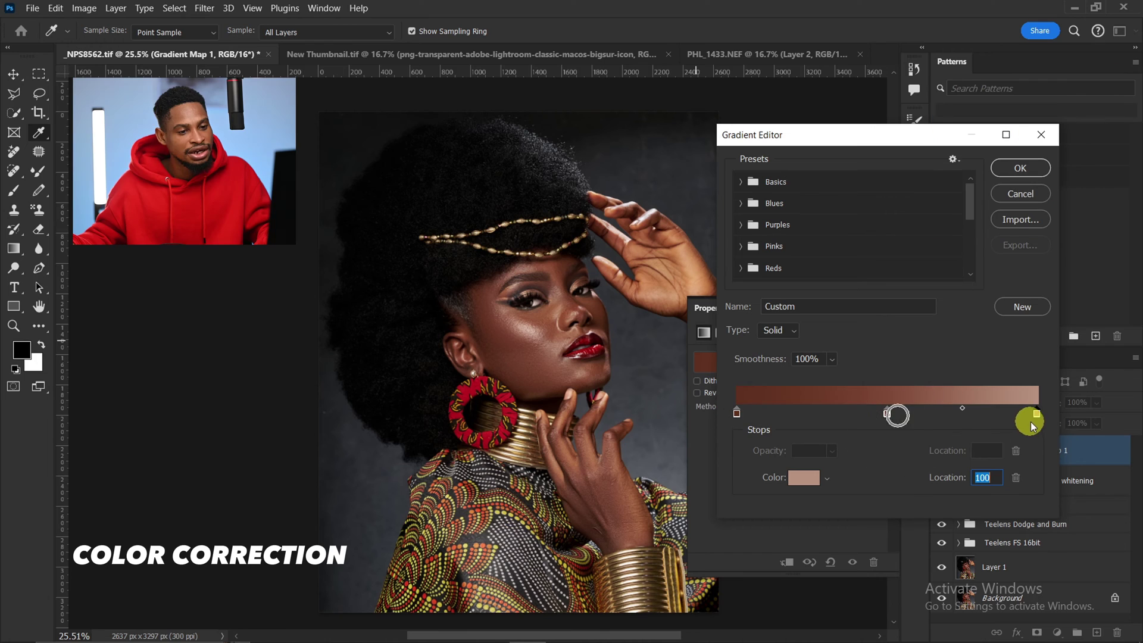
{"action": "left_click", "coordinate": [1020, 170]}
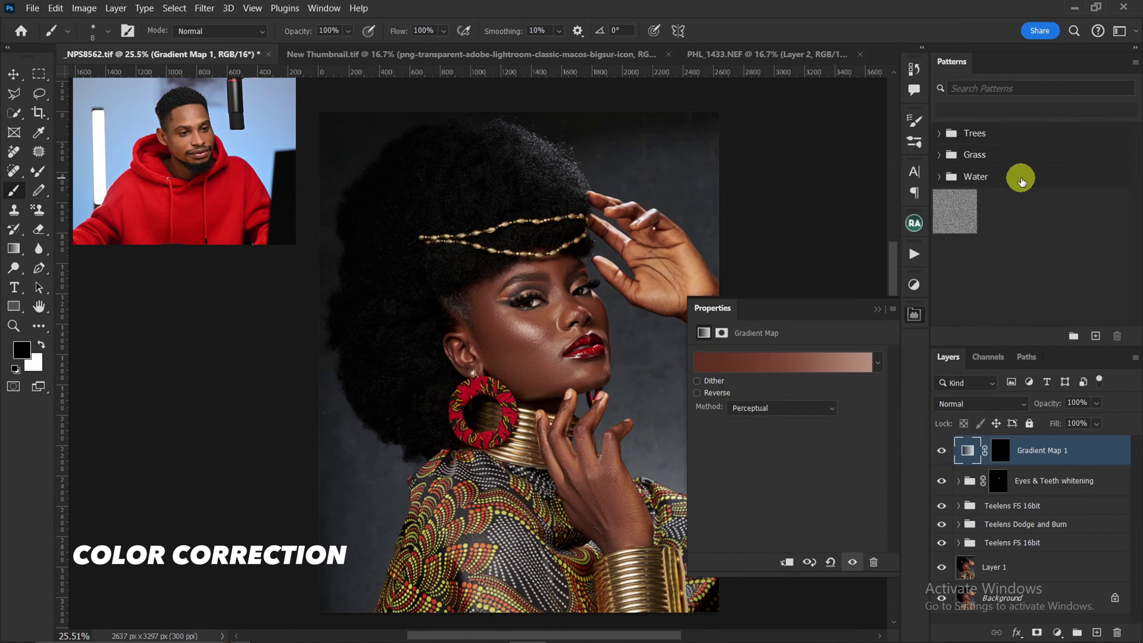
{"action": "left_click", "coordinate": [876, 313]}
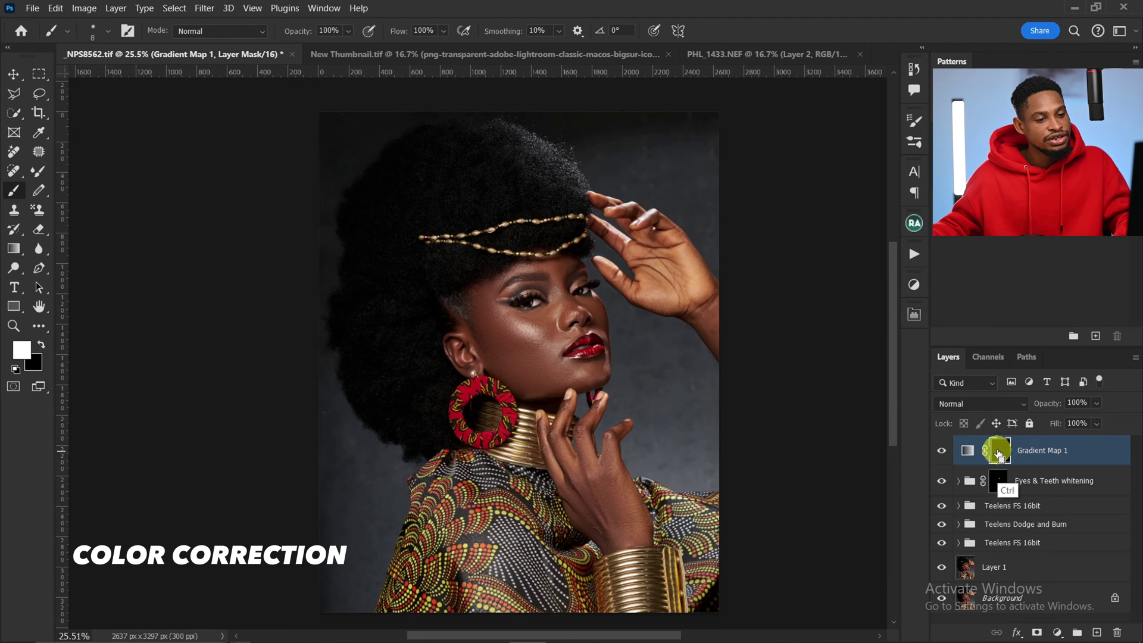
Step: Paint white on the Gradient Map 1 mask over the cheek and forehead with a soft brush enlarged to 200 px
{"action": "left_click", "coordinate": [998, 445]}
{"action": "key", "text": "x"}
{"action": "key", "text": "ctrl"}
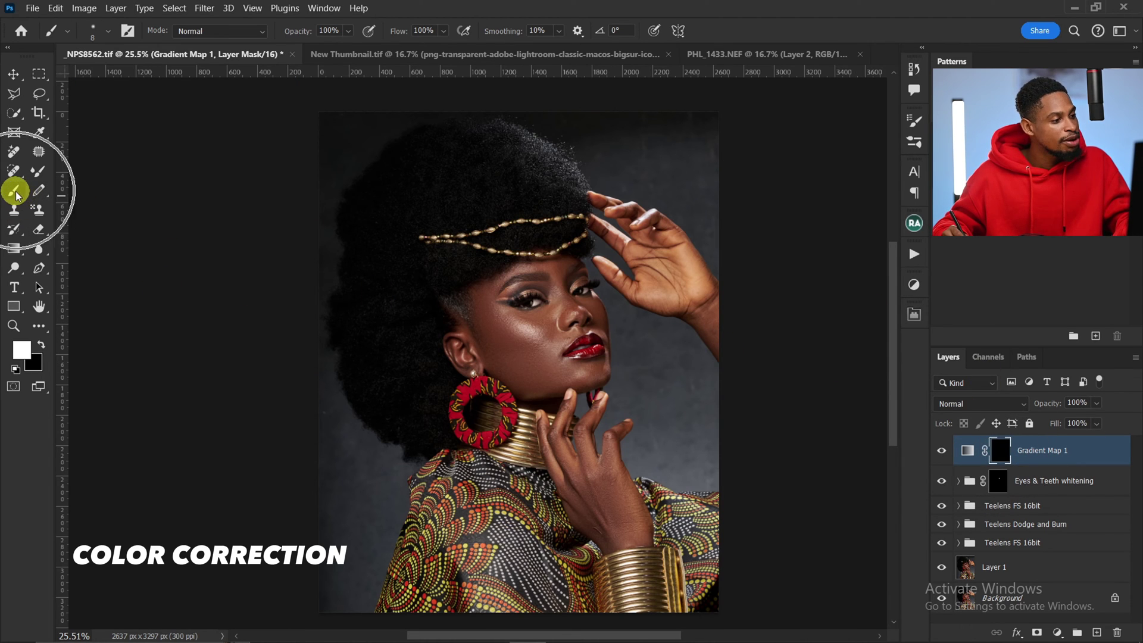
{"action": "key", "text": "ctrl"}
{"action": "key", "text": "ctrl"}
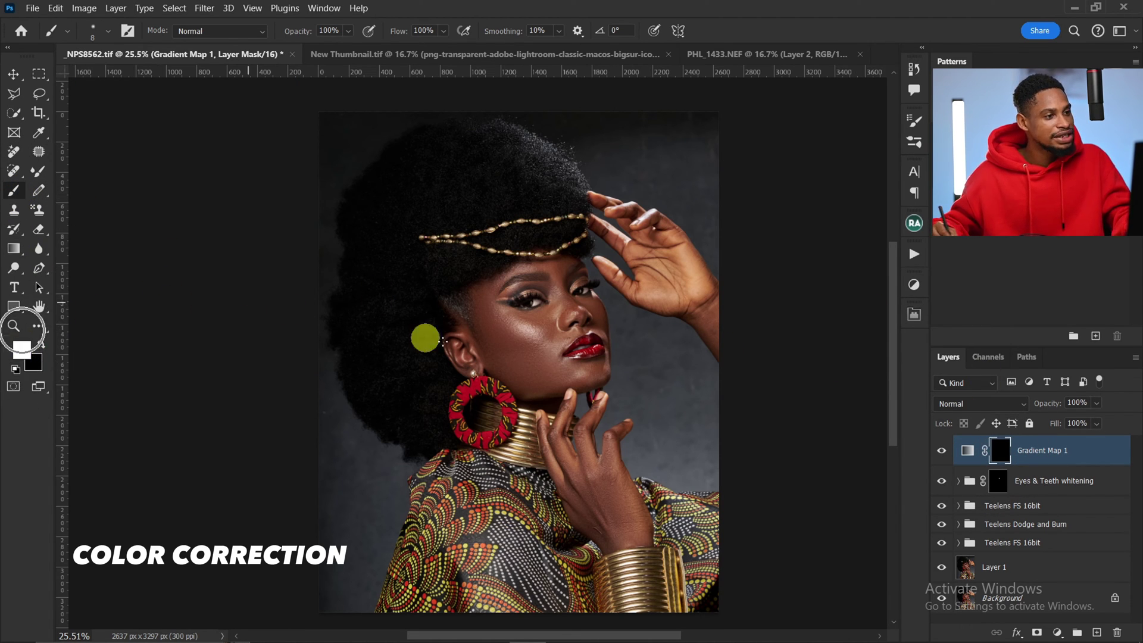
{"action": "key", "text": "z"}
{"action": "left_click_drag", "start_coordinate": [566, 311], "coordinate": [595, 322]}
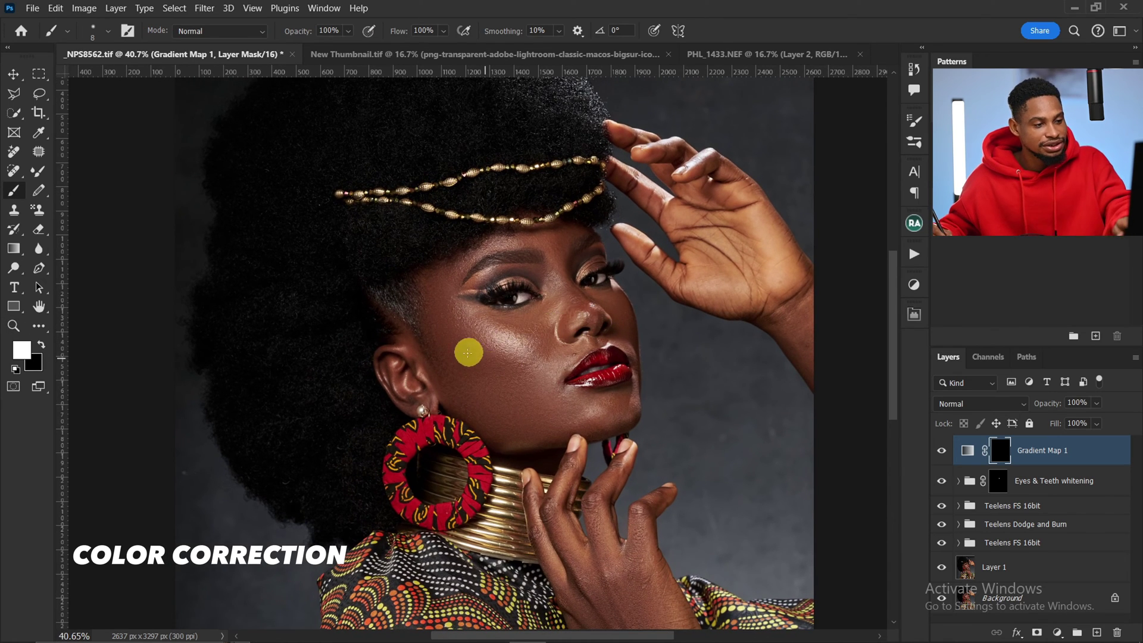
{"action": "key", "text": "backslash"}
{"action": "key", "text": "backslash"}
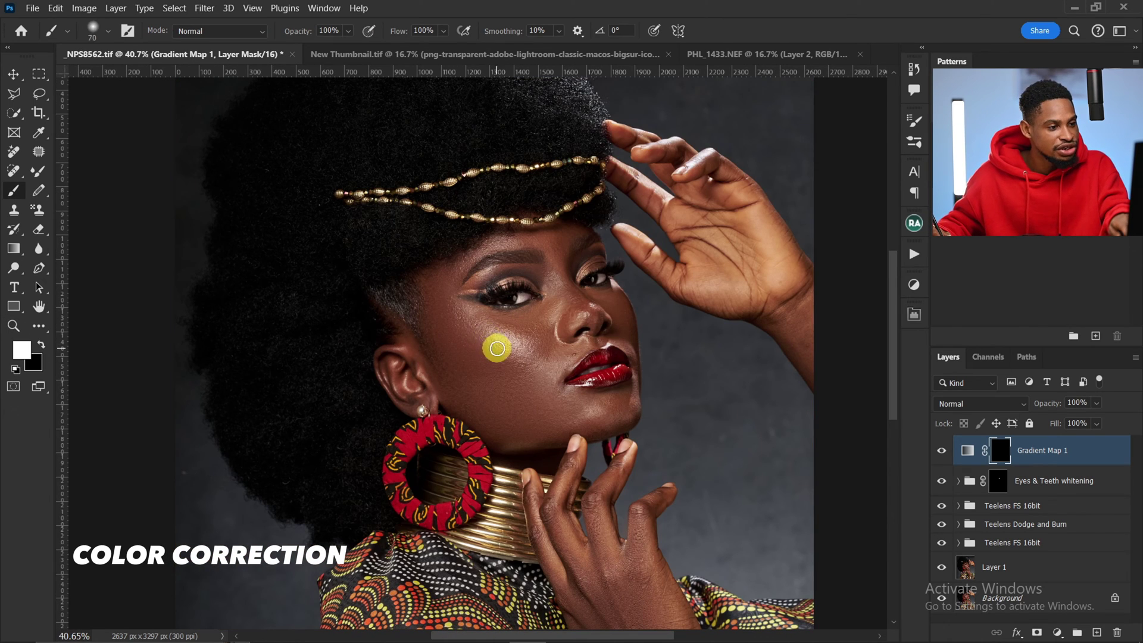
{"action": "key", "text": "bracketright"}
{"action": "key", "text": "bracketright"}
{"action": "key", "text": "bracketright"}
{"action": "key", "text": "bracketright"}
{"action": "key", "text": "bracketright"}
{"action": "key", "text": "bracketright"}
{"action": "key", "text": "bracketright"}
{"action": "key", "text": "bracketright"}
{"action": "key", "text": "bracketright"}
{"action": "key", "text": "bracketright"}
{"action": "key", "text": "bracketright"}
{"action": "key", "text": "bracketright"}
{"action": "key", "text": "bracketright"}
{"action": "key", "text": "bracketright"}
{"action": "key", "text": "bracketright"}
{"action": "key", "text": "bracketright"}
{"action": "key", "text": "bracketright"}
{"action": "key", "text": "bracketright"}
{"action": "key", "text": "bracketright"}
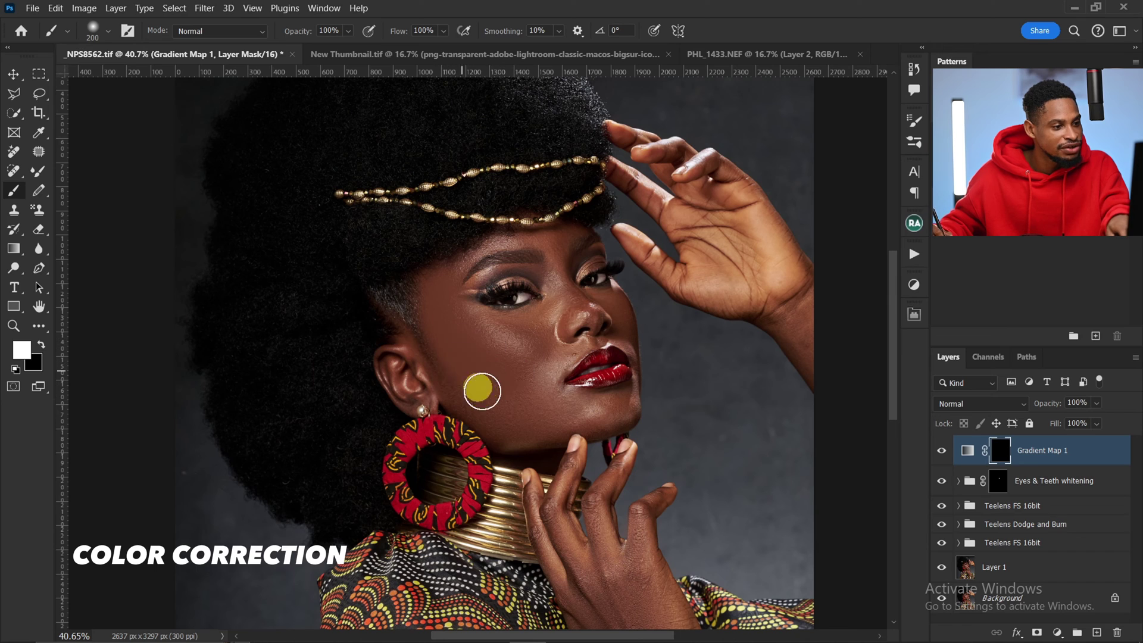
{"action": "mouse_move", "coordinate": [503, 341]}
{"action": "left_mouse_down"}
{"action": "mouse_move", "coordinate": [564, 309]}
{"action": "mouse_move", "coordinate": [556, 333]}
{"action": "mouse_move", "coordinate": [528, 245]}
{"action": "left_mouse_up"}
Step: Extend the Gradient Map 1 mask with a smaller soft brush over the nose, between the eyes and around the mouth and chin
{"action": "key", "text": "bracketleft"}
{"action": "key", "text": "bracketleft"}
{"action": "key", "text": "bracketleft"}
{"action": "key", "text": "bracketleft"}
{"action": "key", "text": "bracketright"}
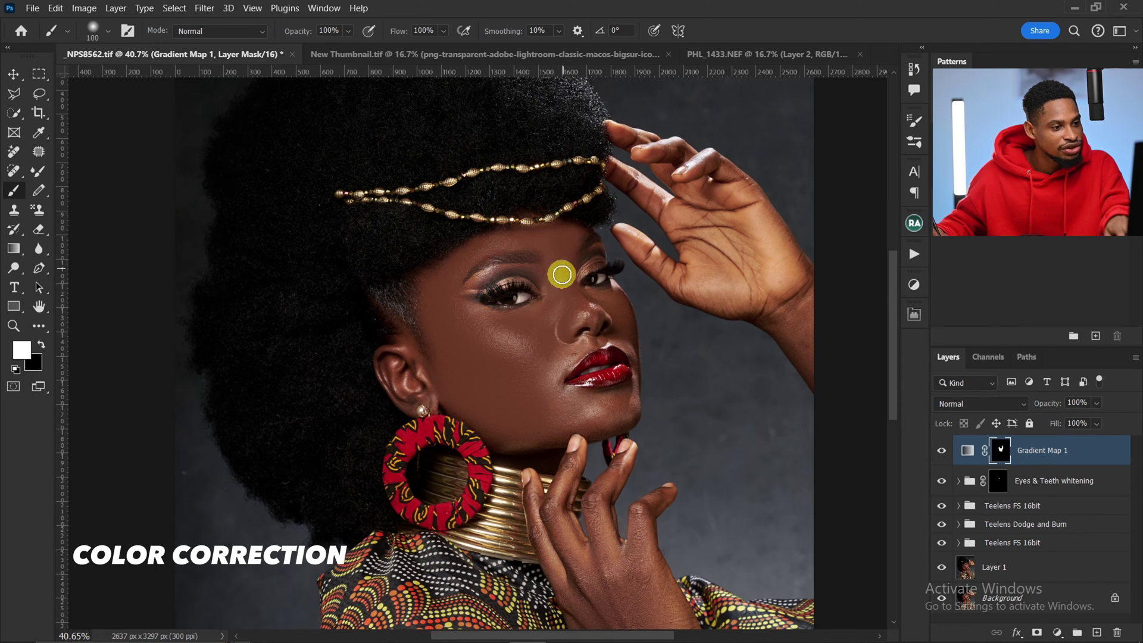
{"action": "key", "text": "bracketright"}
{"action": "mouse_move", "coordinate": [568, 338]}
{"action": "left_mouse_down"}
{"action": "mouse_move", "coordinate": [591, 330]}
{"action": "mouse_move", "coordinate": [542, 375]}
{"action": "mouse_move", "coordinate": [559, 369]}
{"action": "mouse_move", "coordinate": [557, 414]}
{"action": "mouse_move", "coordinate": [611, 408]}
{"action": "left_mouse_up"}
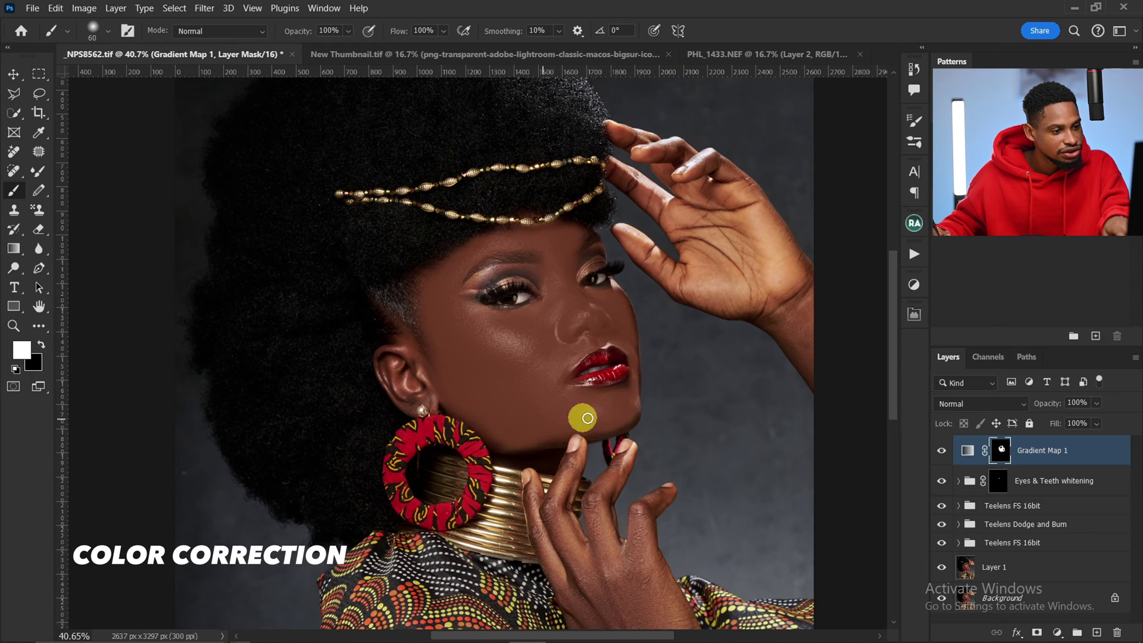
Step: Paint the Gradient Map 1 mask over the fingers and back of the hand below the chin
{"action": "key", "text": "bracketright"}
{"action": "key", "text": "bracketright"}
{"action": "key", "text": "bracketright"}
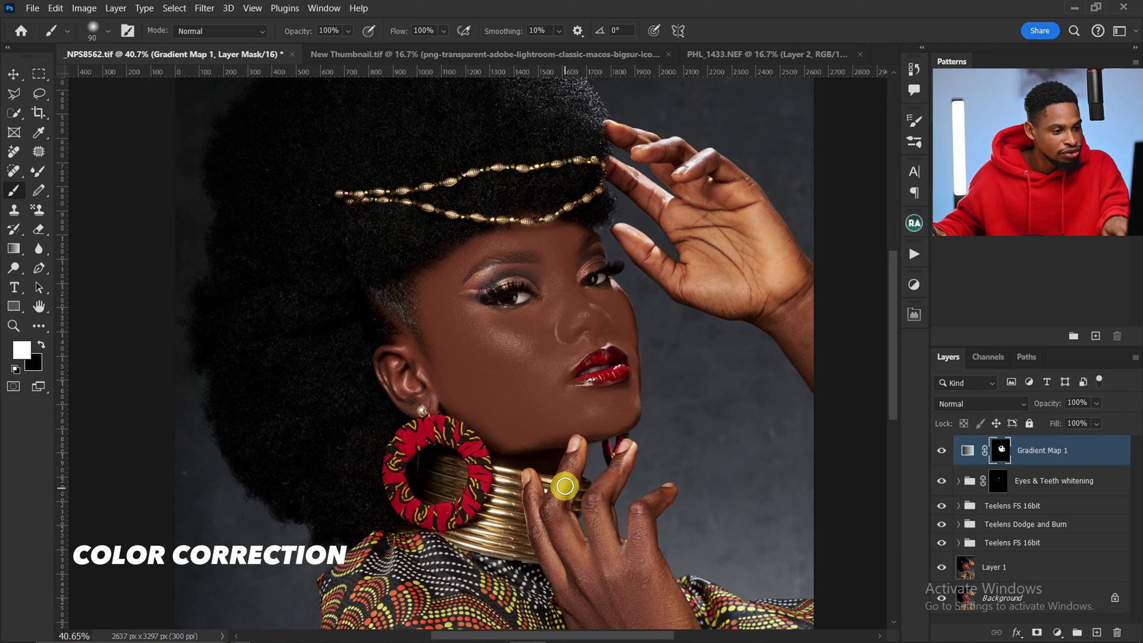
{"action": "key", "text": "bracketright"}
{"action": "mouse_move", "coordinate": [591, 569]}
{"action": "left_mouse_down"}
{"action": "mouse_move", "coordinate": [509, 420]}
{"action": "mouse_move", "coordinate": [535, 524]}
{"action": "left_mouse_up"}
{"action": "key", "text": "bracketleft"}
{"action": "key", "text": "bracketleft"}
{"action": "key", "text": "bracketleft"}
{"action": "key", "text": "bracketleft"}
{"action": "left_click_drag", "start_coordinate": [525, 377], "coordinate": [561, 411]}
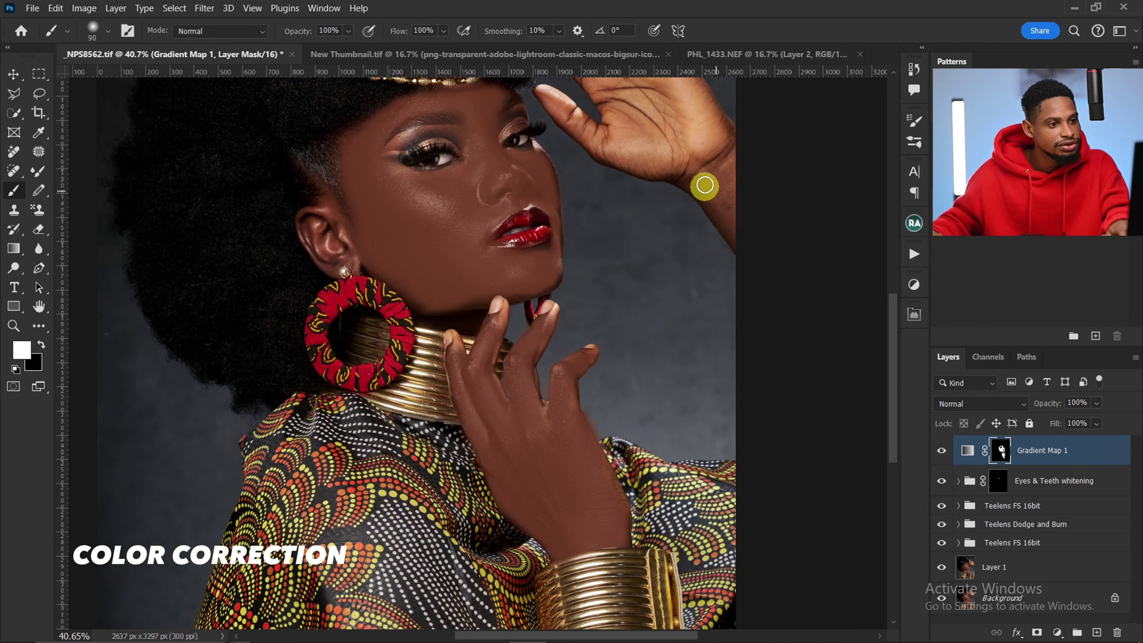
Step: Clean up the mask spill beside the raised forearm with the Eraser tool and give the eraser a Soft Round tip
{"action": "key", "text": "z"}
{"action": "left_click_drag", "start_coordinate": [724, 191], "coordinate": [801, 194]}
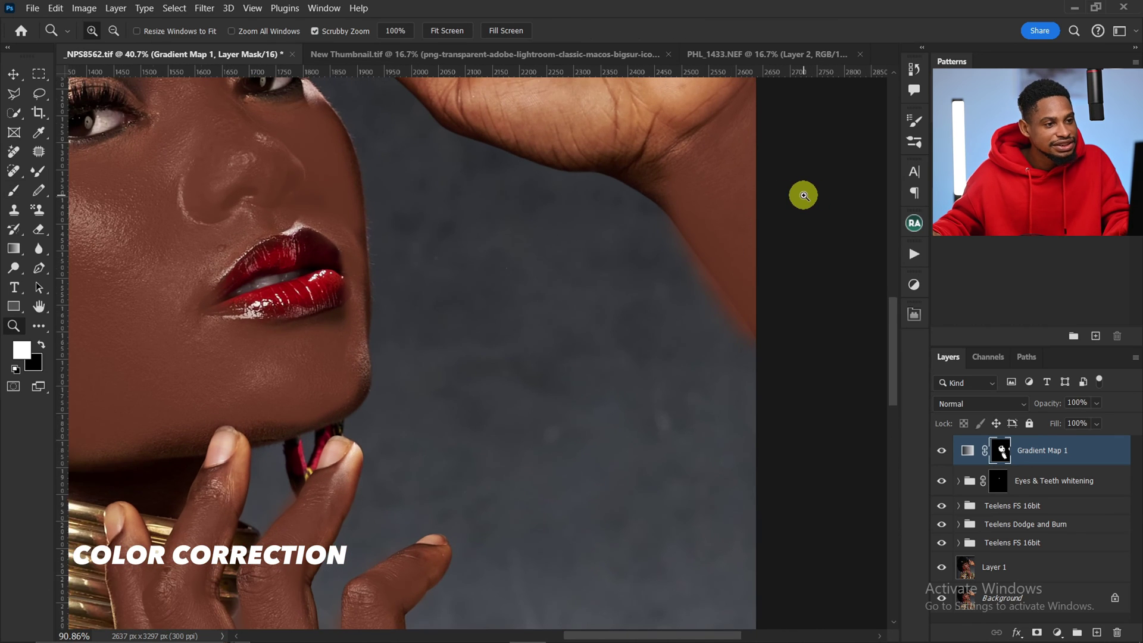
{"action": "key", "text": "b"}
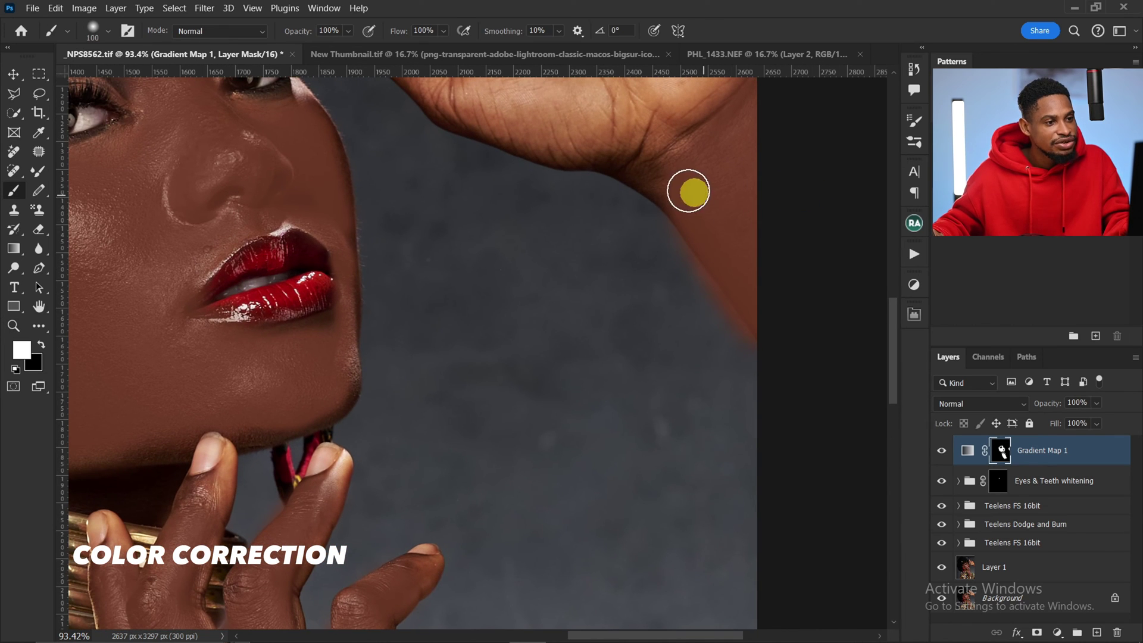
{"action": "left_click", "coordinate": [39, 228]}
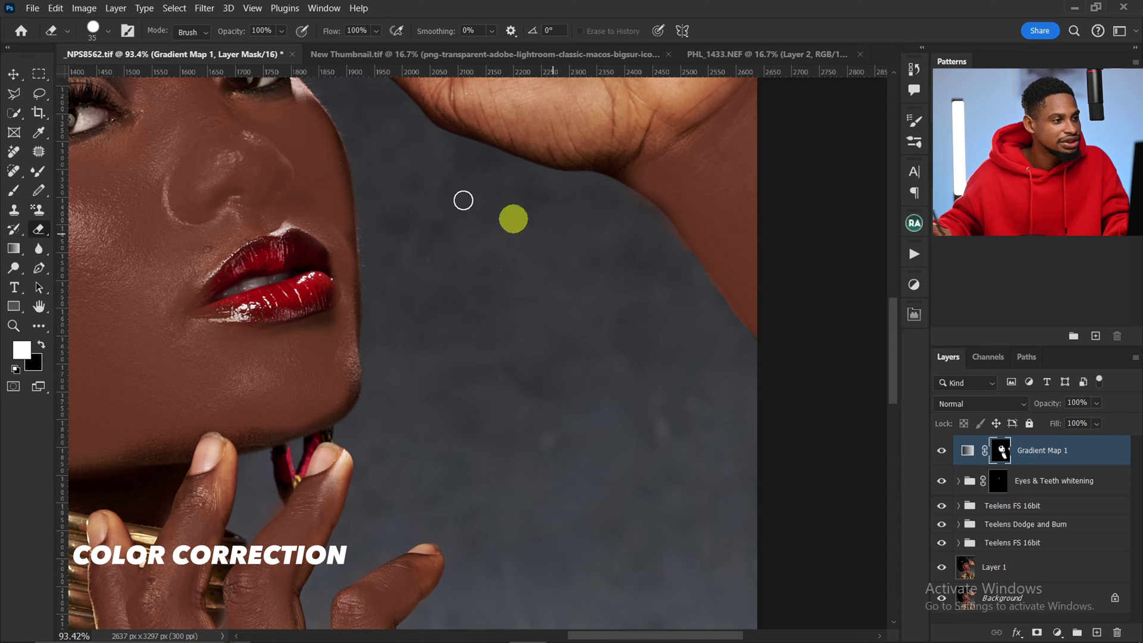
{"action": "left_click", "coordinate": [108, 37]}
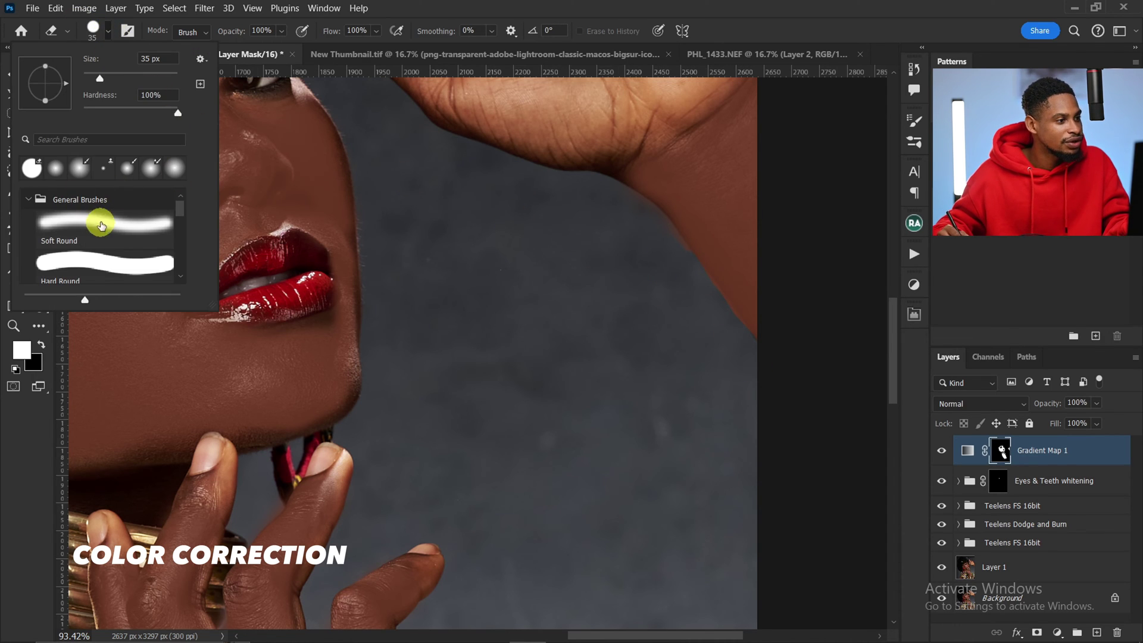
{"action": "double_click", "coordinate": [107, 244]}
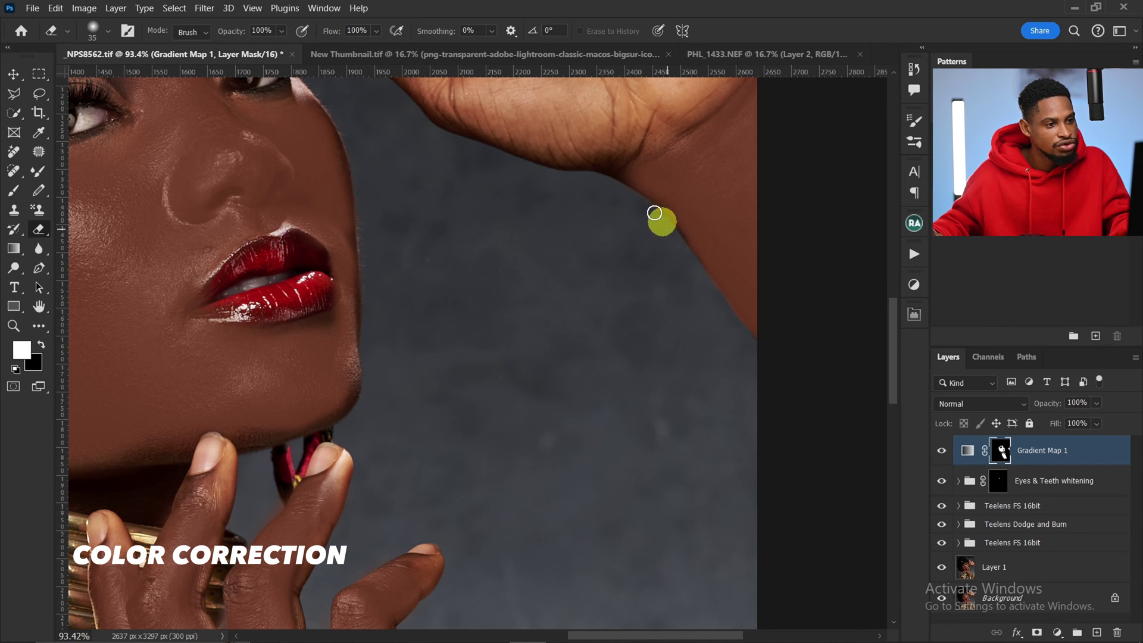
Step: Refine the mask edge along the raised forearm with the Brush tool, swapping between black and white
{"action": "left_click", "coordinate": [14, 192]}
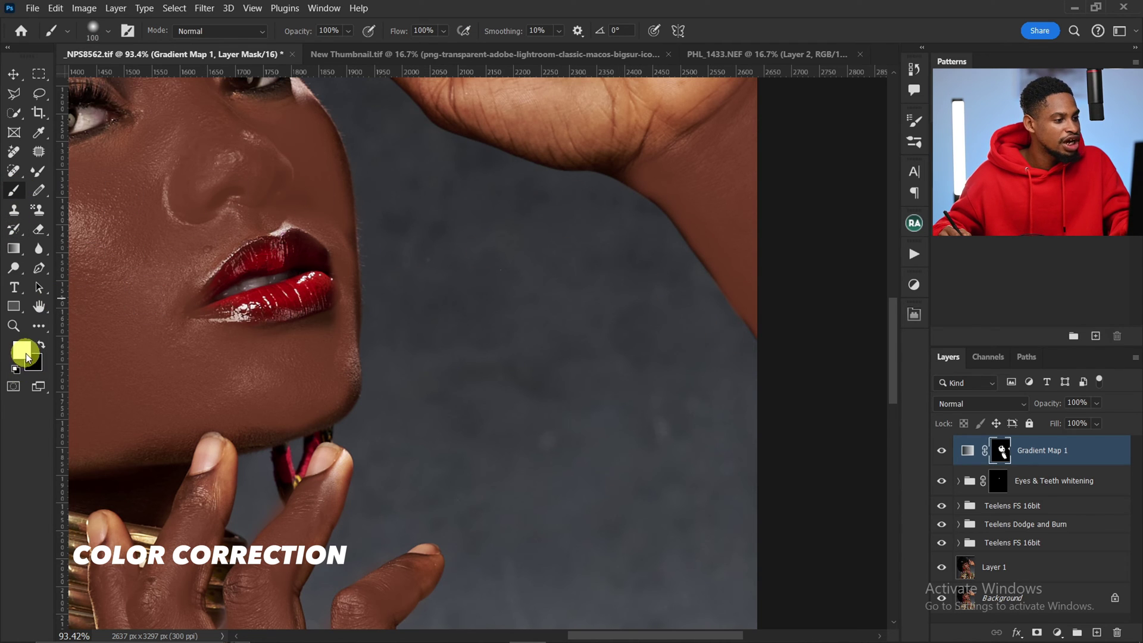
{"action": "key", "text": "x"}
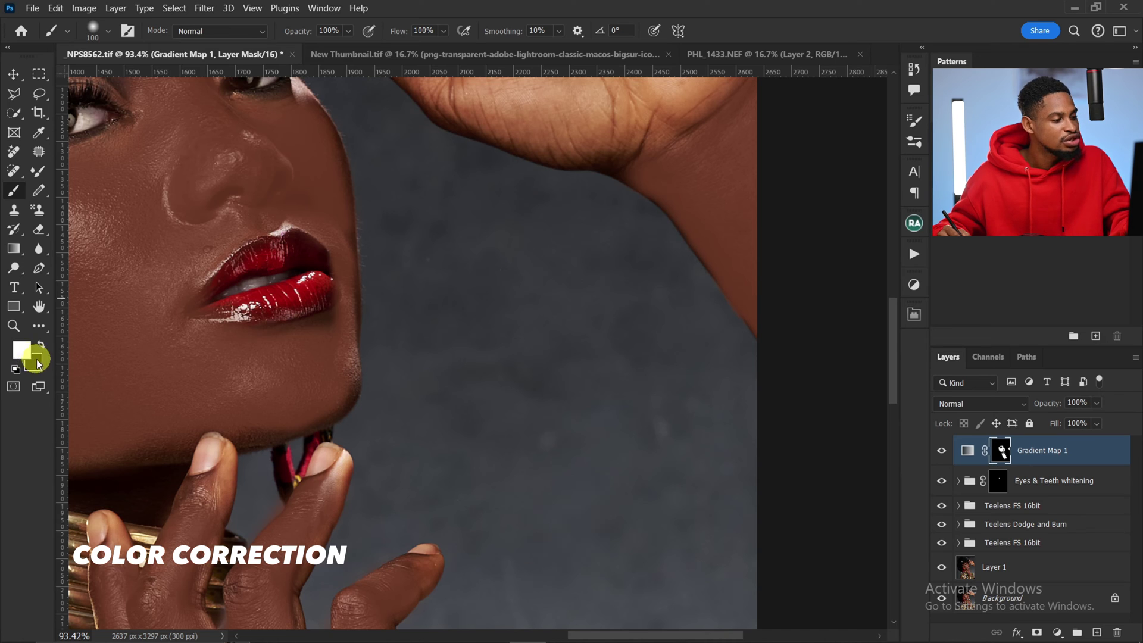
{"action": "key", "text": "x"}
{"action": "mouse_move", "coordinate": [664, 173]}
{"action": "left_mouse_down"}
{"action": "mouse_move", "coordinate": [637, 189]}
{"action": "mouse_move", "coordinate": [612, 158]}
{"action": "mouse_move", "coordinate": [670, 143]}
{"action": "mouse_move", "coordinate": [715, 150]}
{"action": "mouse_move", "coordinate": [674, 178]}
{"action": "mouse_move", "coordinate": [673, 189]}
{"action": "mouse_move", "coordinate": [695, 189]}
{"action": "mouse_move", "coordinate": [764, 126]}
{"action": "mouse_move", "coordinate": [727, 152]}
{"action": "mouse_move", "coordinate": [755, 111]}
{"action": "mouse_move", "coordinate": [709, 161]}
{"action": "mouse_move", "coordinate": [730, 229]}
{"action": "mouse_move", "coordinate": [651, 171]}
{"action": "mouse_move", "coordinate": [725, 135]}
{"action": "mouse_move", "coordinate": [686, 190]}
{"action": "mouse_move", "coordinate": [716, 232]}
{"action": "left_mouse_up"}
{"action": "key", "text": "x"}
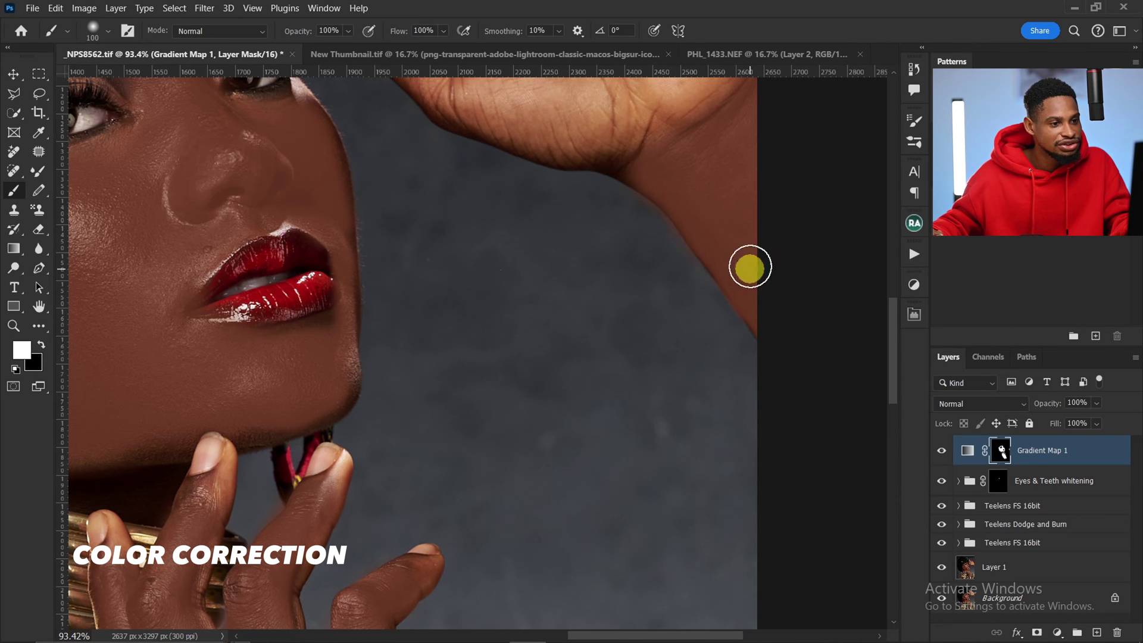
Step: Feather the Gradient Map 1 layer mask by 26.7 px
{"action": "key", "text": "z"}
{"action": "mouse_move", "coordinate": [673, 304]}
{"action": "left_mouse_down"}
{"action": "mouse_move", "coordinate": [600, 318]}
{"action": "mouse_move", "coordinate": [499, 250]}
{"action": "left_mouse_up"}
{"action": "key", "text": "b"}
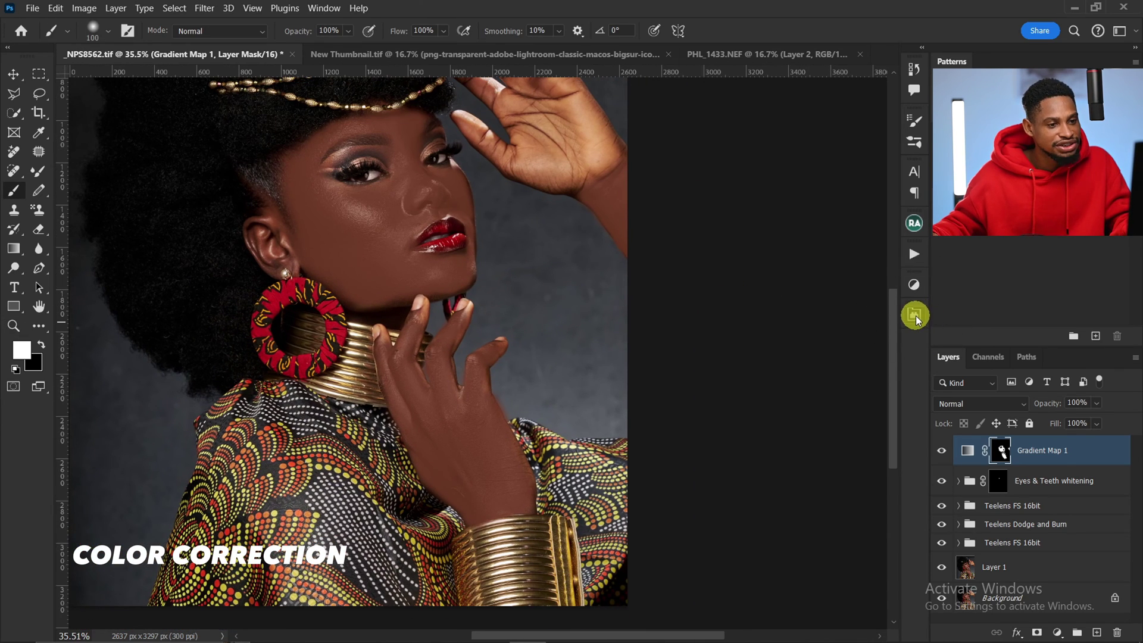
{"action": "left_click", "coordinate": [916, 315]}
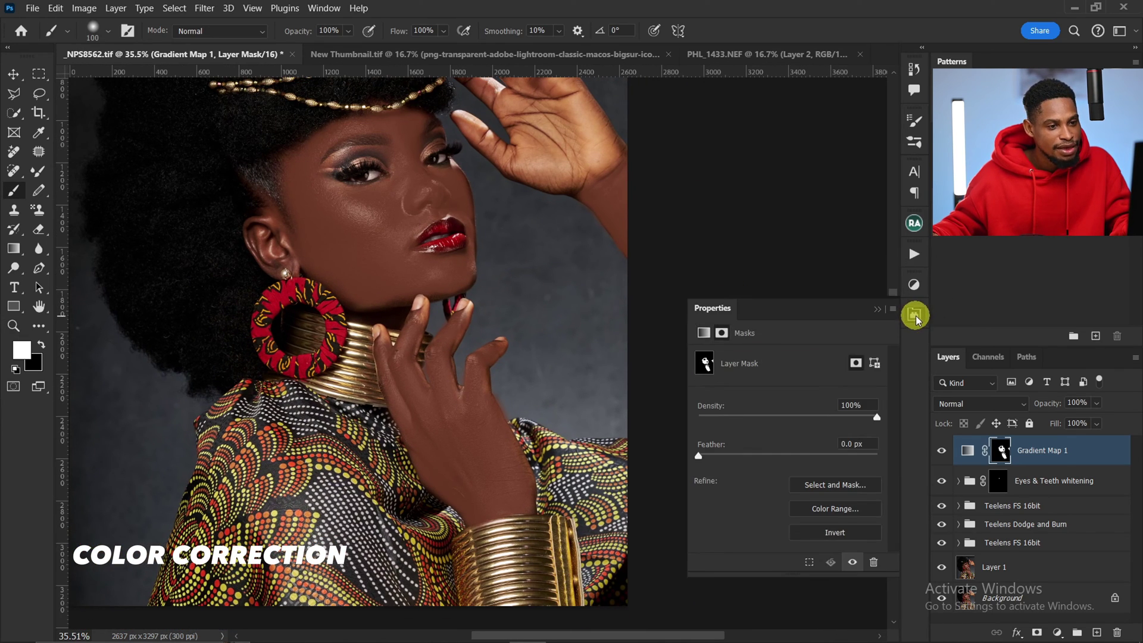
{"action": "left_click", "coordinate": [876, 310]}
{"action": "left_click", "coordinate": [325, 8]}
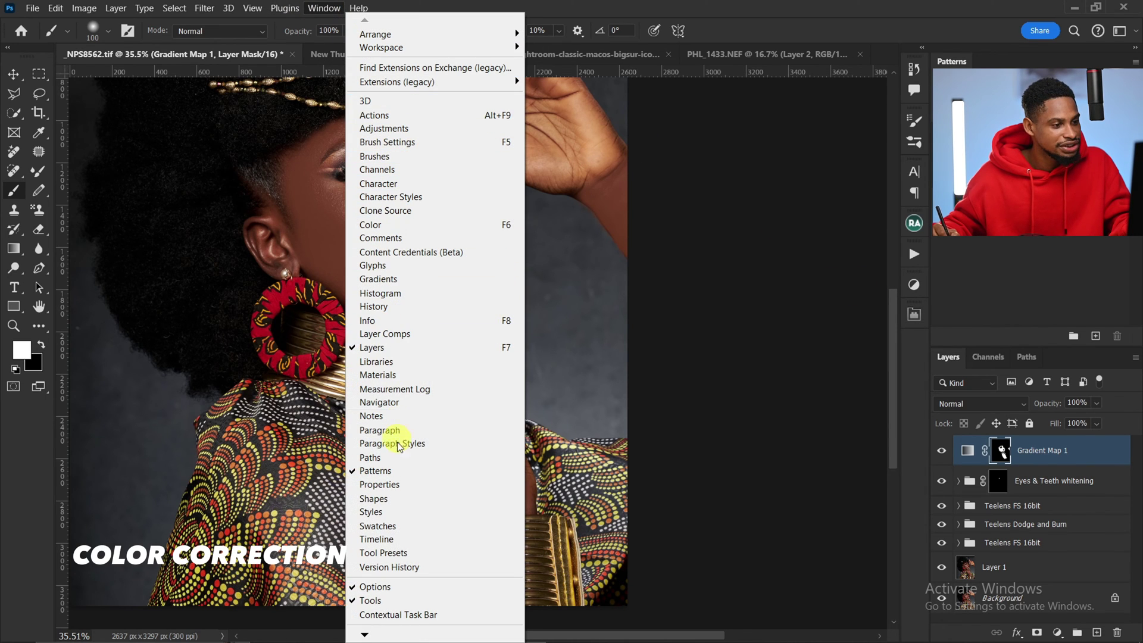
{"action": "left_click", "coordinate": [394, 487]}
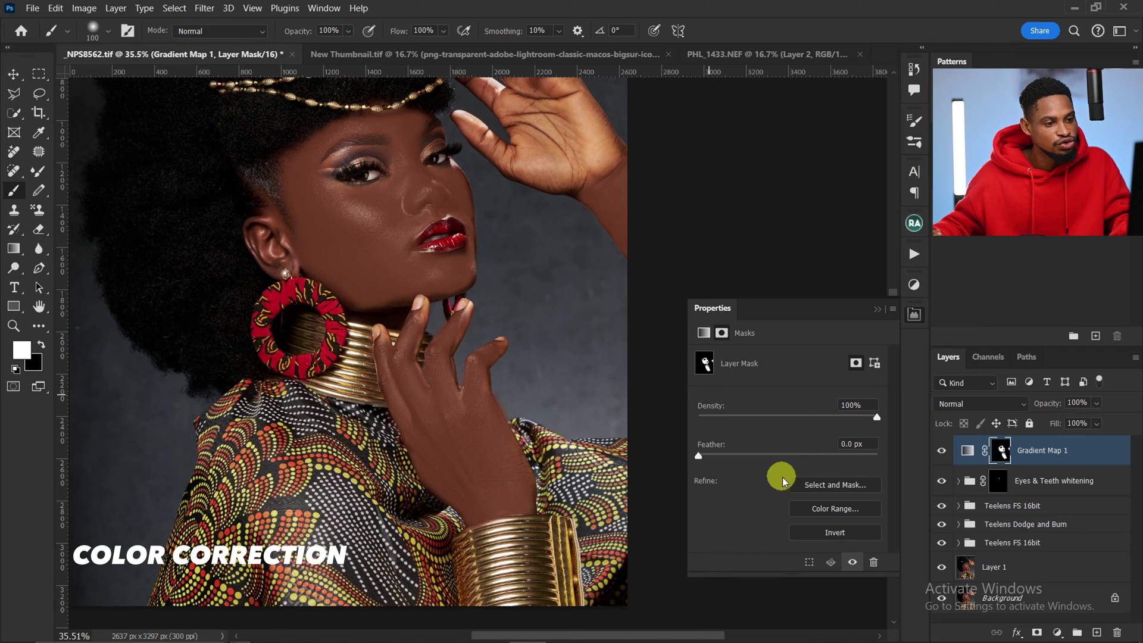
{"action": "left_click_drag", "start_coordinate": [709, 467], "coordinate": [783, 468]}
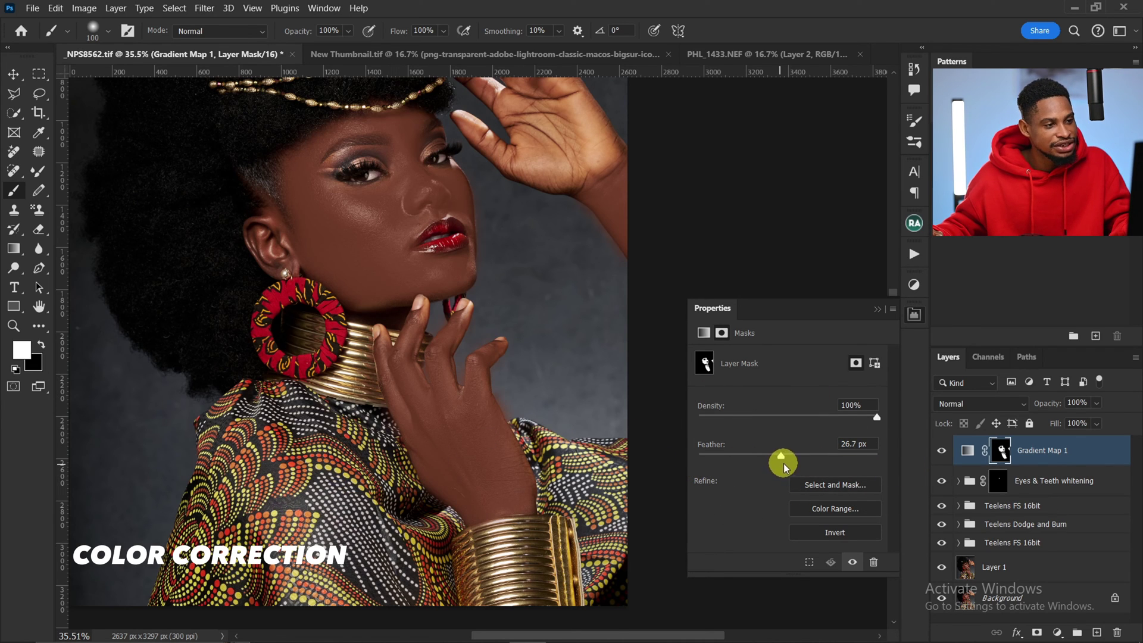
{"action": "left_click", "coordinate": [876, 309]}
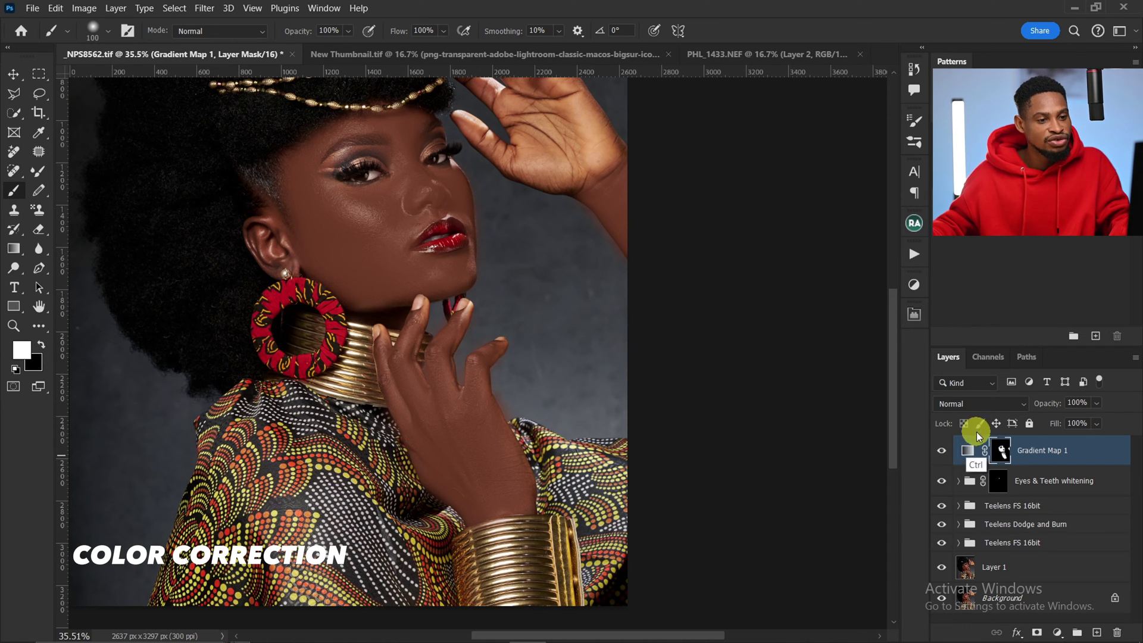
Step: Set the Gradient Map 1 layer to the Color blend mode and lower its opacity to 13%
{"action": "left_click", "coordinate": [977, 405]}
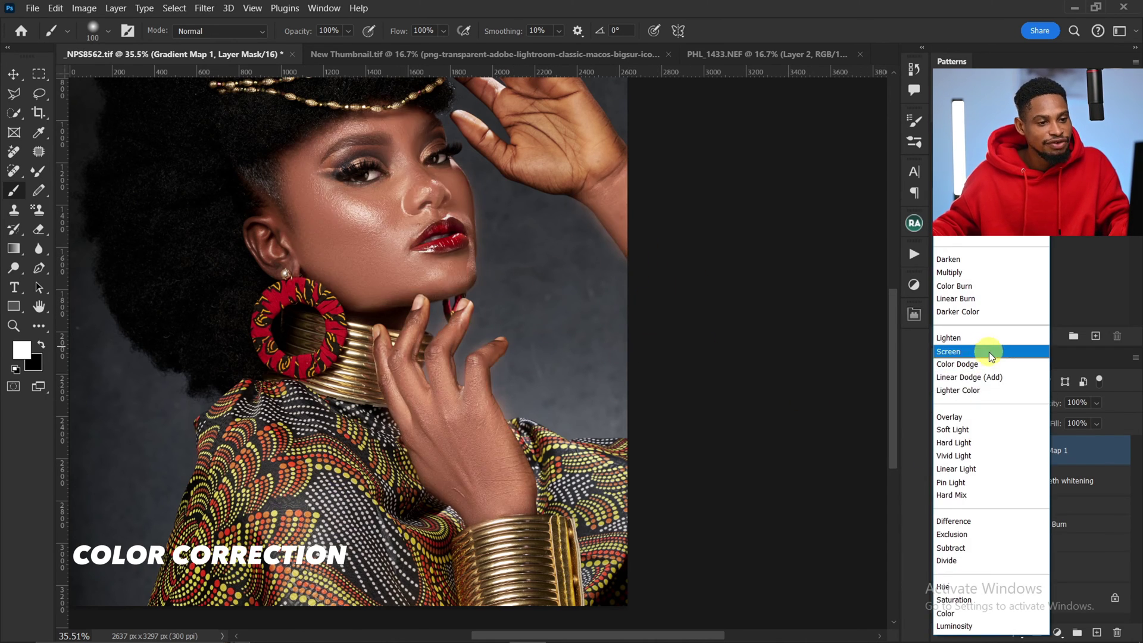
{"action": "left_click", "coordinate": [947, 612]}
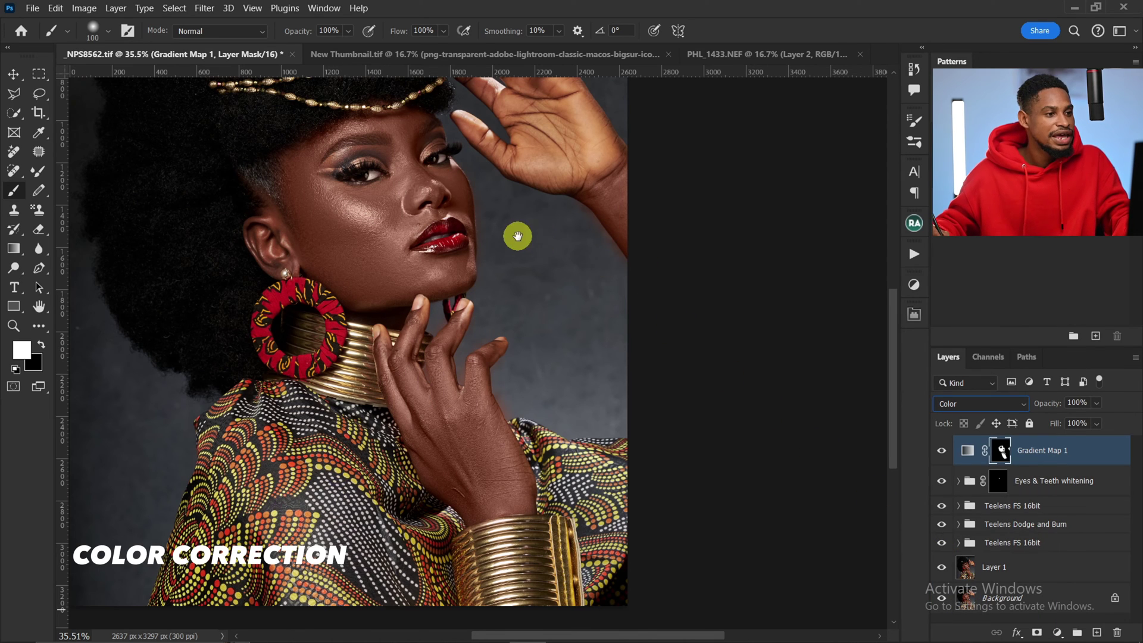
{"action": "left_click_drag", "start_coordinate": [517, 236], "coordinate": [576, 278]}
{"action": "left_click", "coordinate": [1096, 403]}
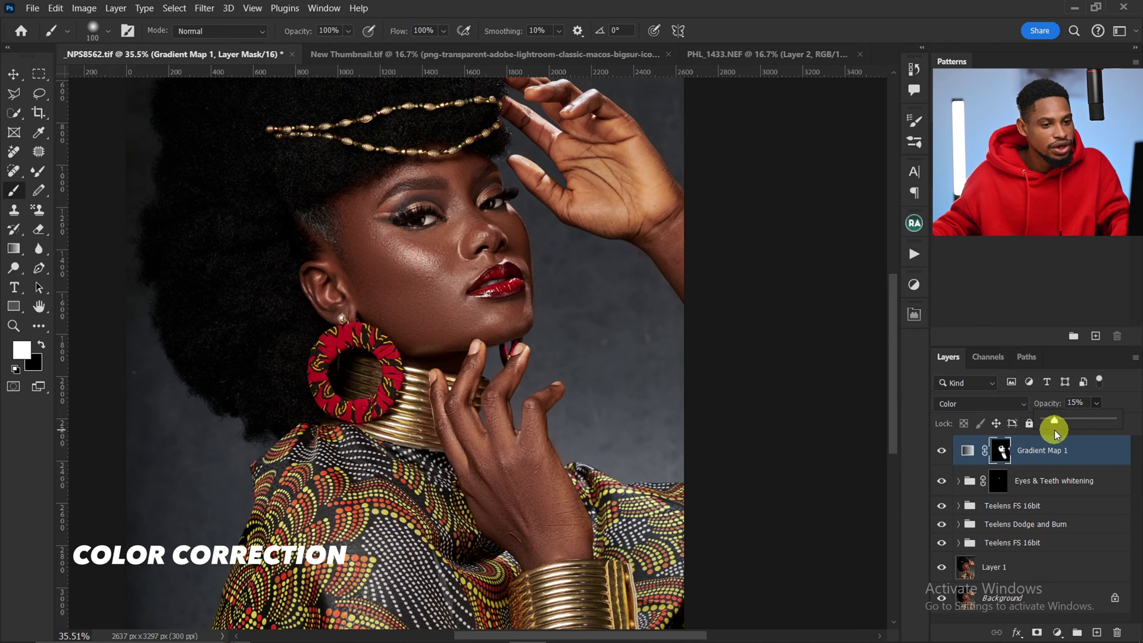
{"action": "left_click_drag", "start_coordinate": [1054, 429], "coordinate": [1052, 430]}
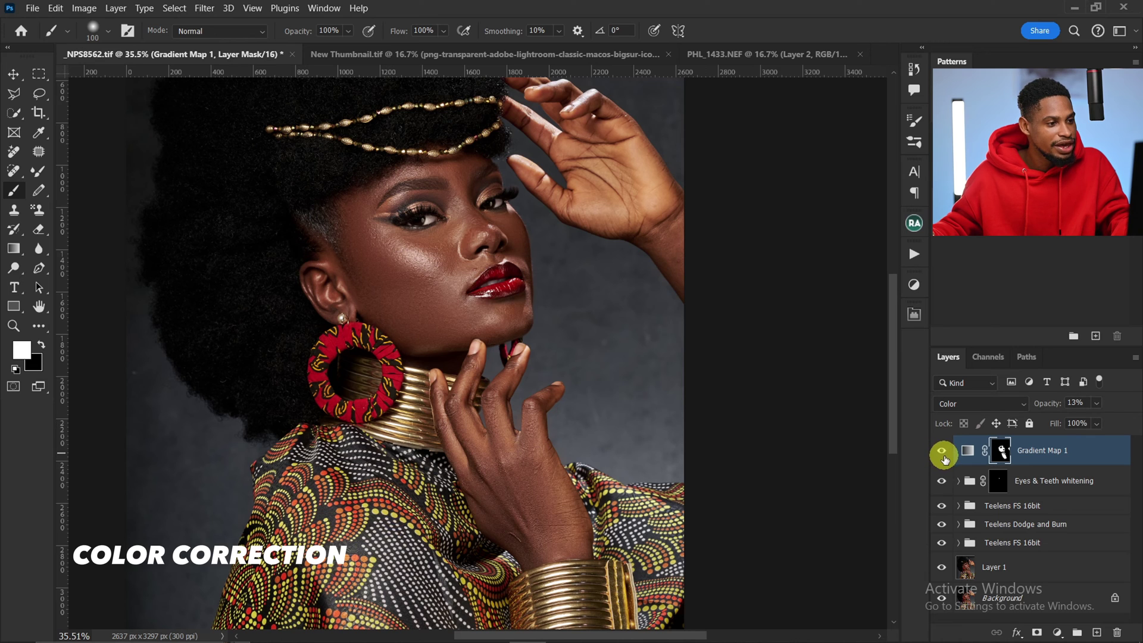
Step: Run the Sharpen action on the portrait and compare the face with and without the Sharpen layer
{"action": "key", "text": "ctrl+space"}
{"action": "left_click_drag", "start_coordinate": [526, 329], "coordinate": [545, 333]}
{"action": "key", "text": "z"}
{"action": "left_click", "coordinate": [913, 255]}
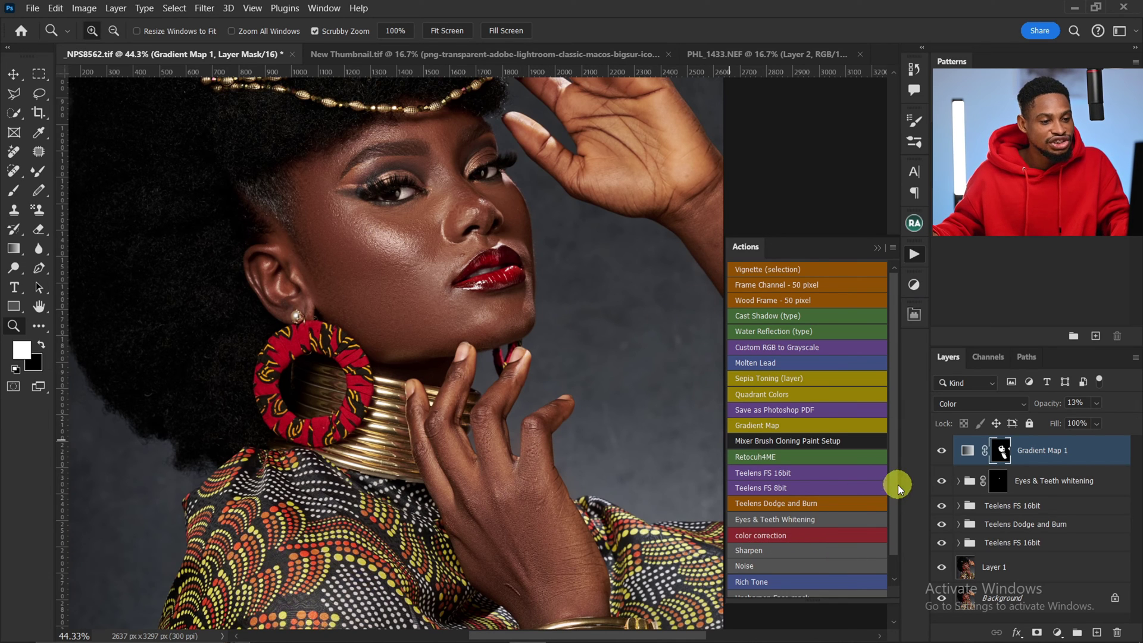
{"action": "left_click_drag", "start_coordinate": [892, 487], "coordinate": [894, 520]}
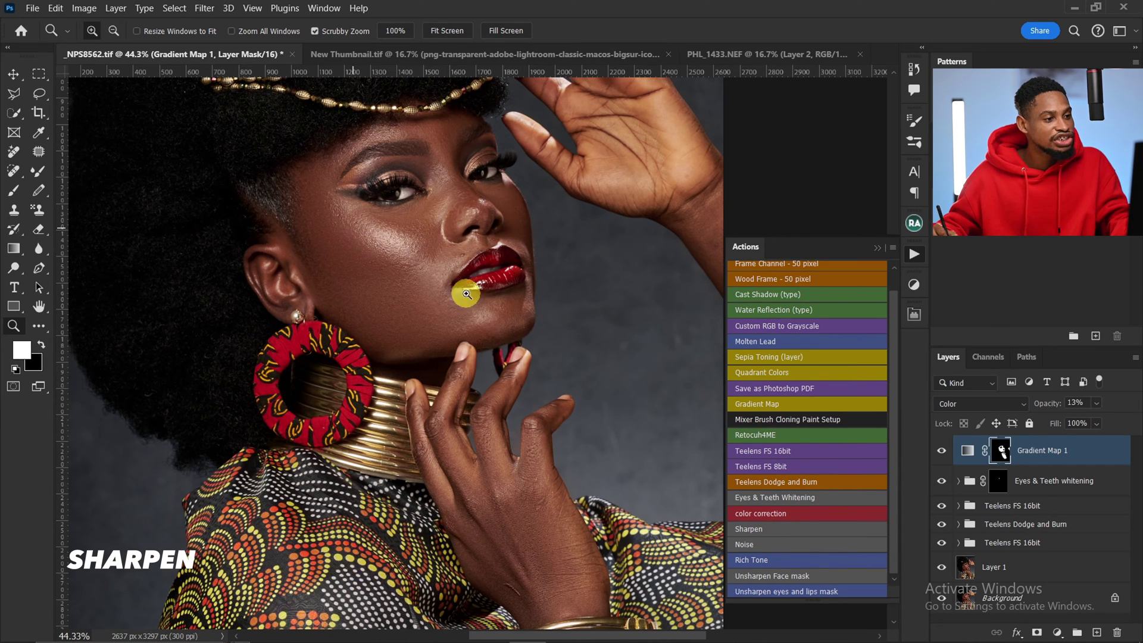
{"action": "left_click", "coordinate": [775, 528]}
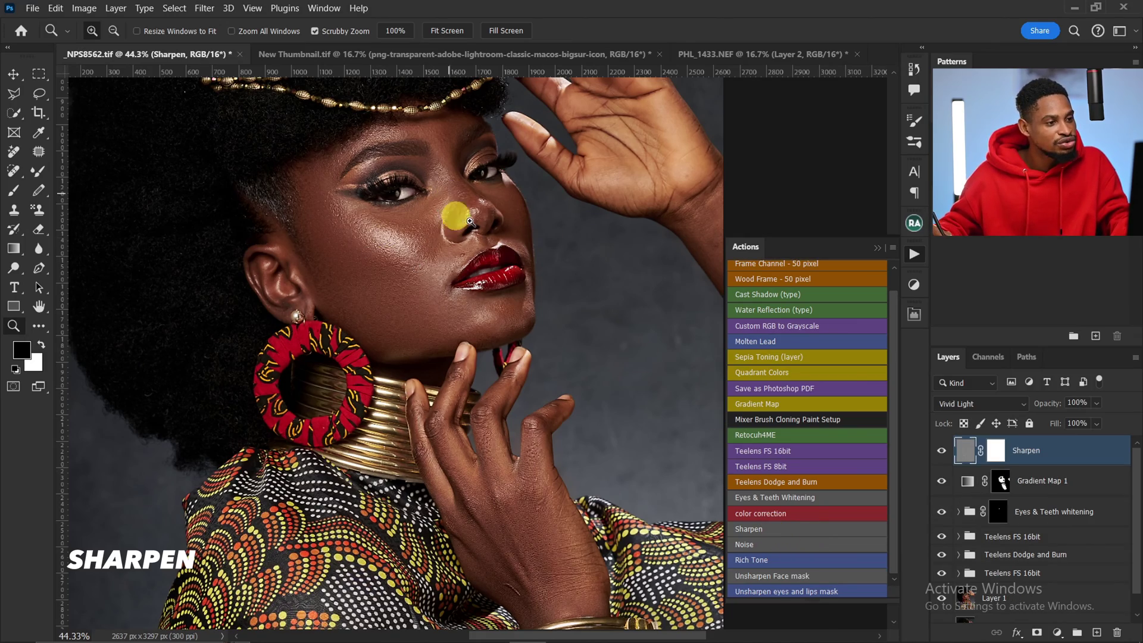
{"action": "left_click_drag", "start_coordinate": [413, 214], "coordinate": [403, 248]}
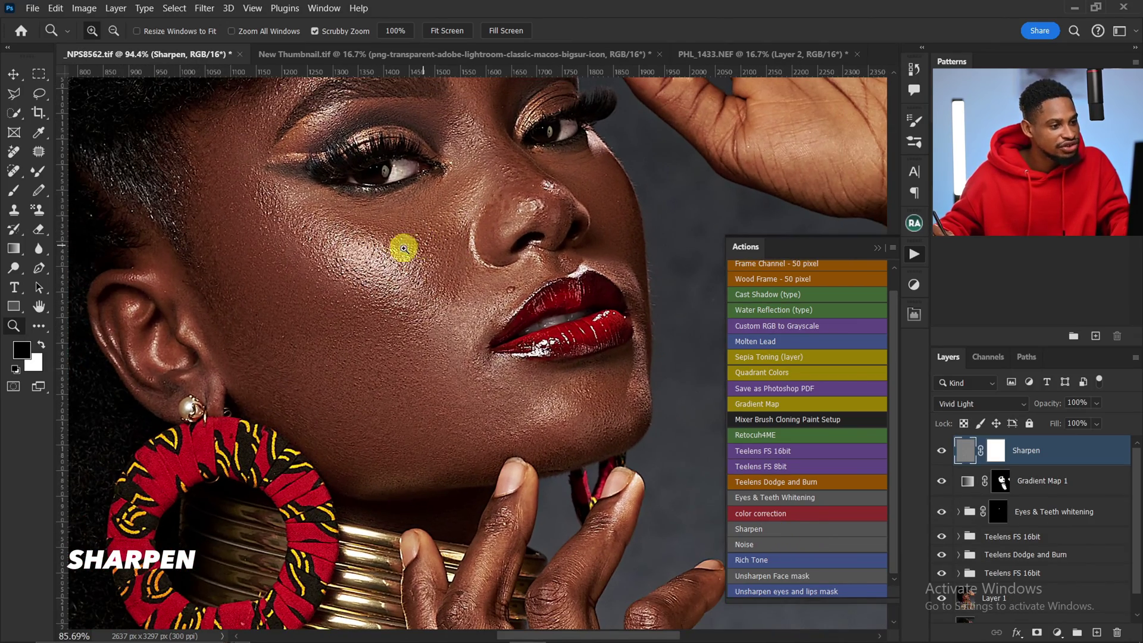
{"action": "left_click", "coordinate": [942, 457]}
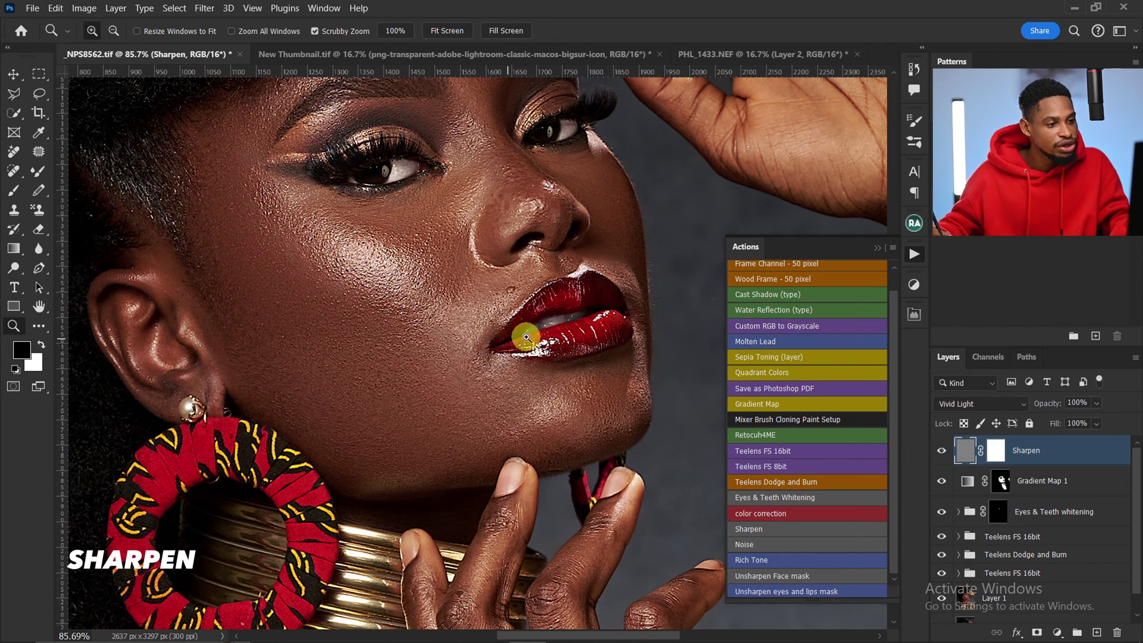
Step: Lower the Sharpen layer's opacity to 16%, and delete the layer
{"action": "left_click", "coordinate": [1096, 403]}
{"action": "left_click_drag", "start_coordinate": [1114, 420], "coordinate": [1082, 422]}
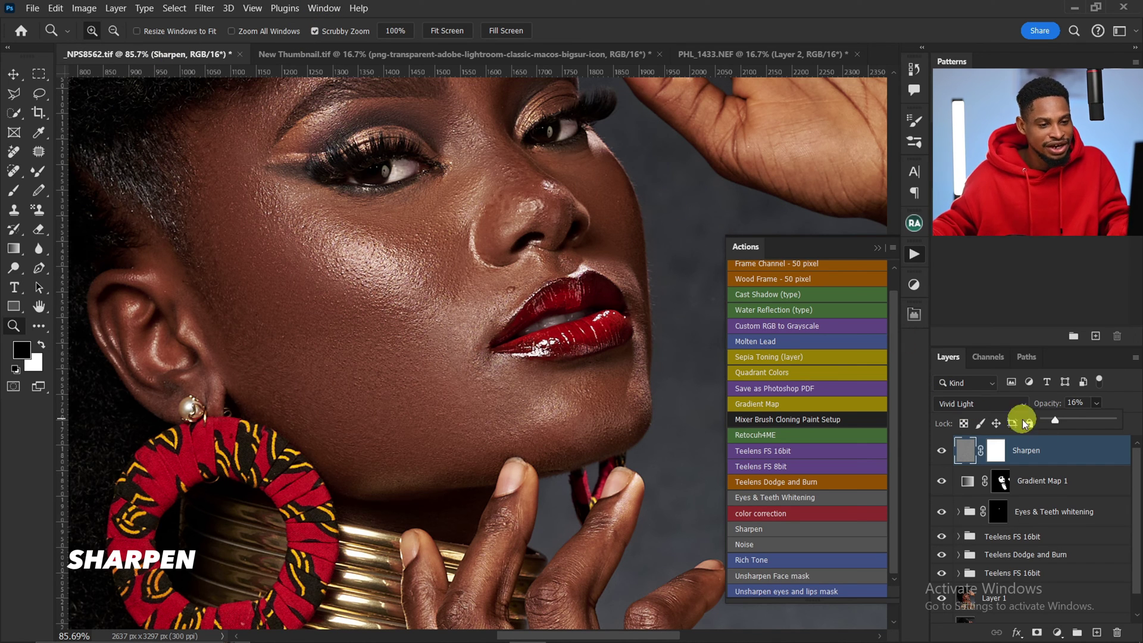
{"action": "left_click_drag", "start_coordinate": [1086, 465], "coordinate": [1117, 632]}
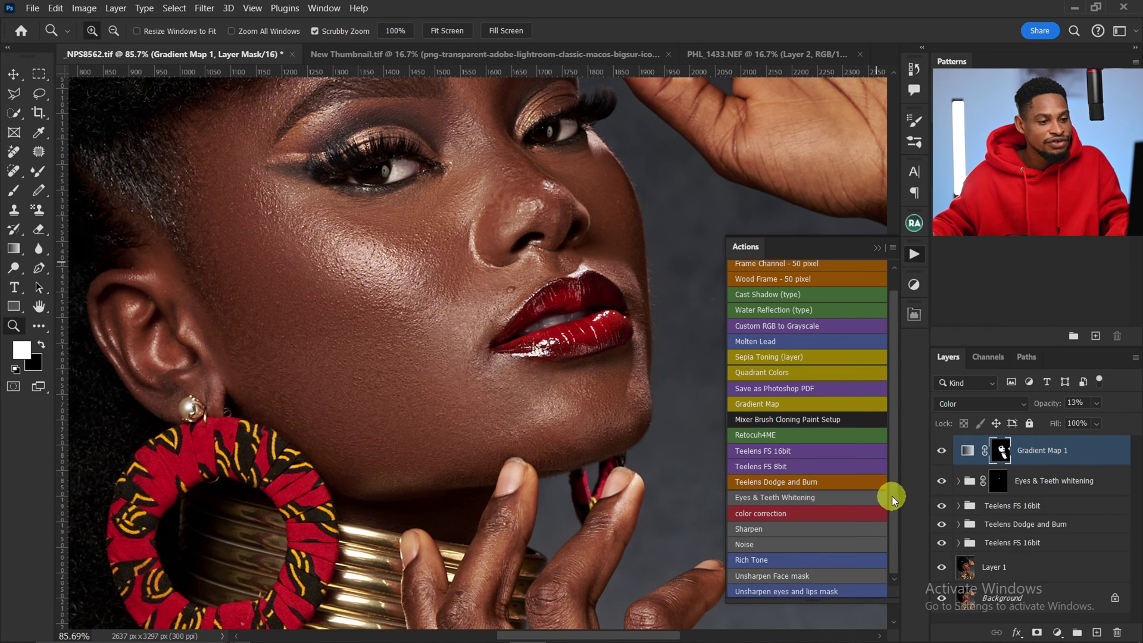
Step: Run the Rich Tone action on the portrait and lower the opacity of its Multiply gradient map layer to 12%
{"action": "left_click_drag", "start_coordinate": [542, 419], "coordinate": [510, 422]}
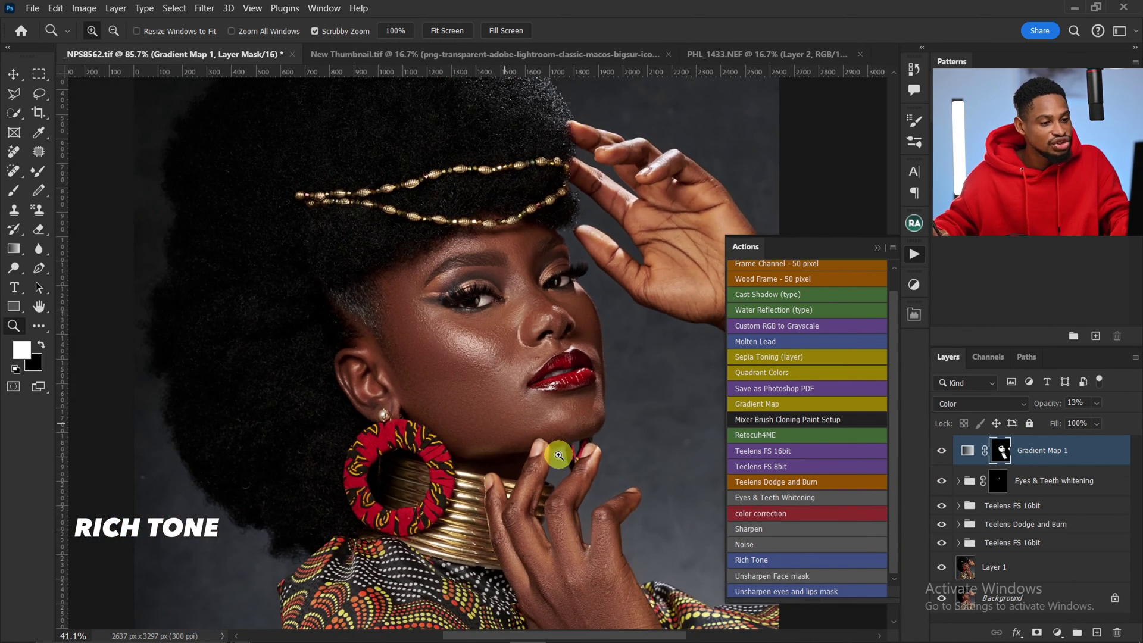
{"action": "left_click_drag", "start_coordinate": [580, 460], "coordinate": [534, 369]}
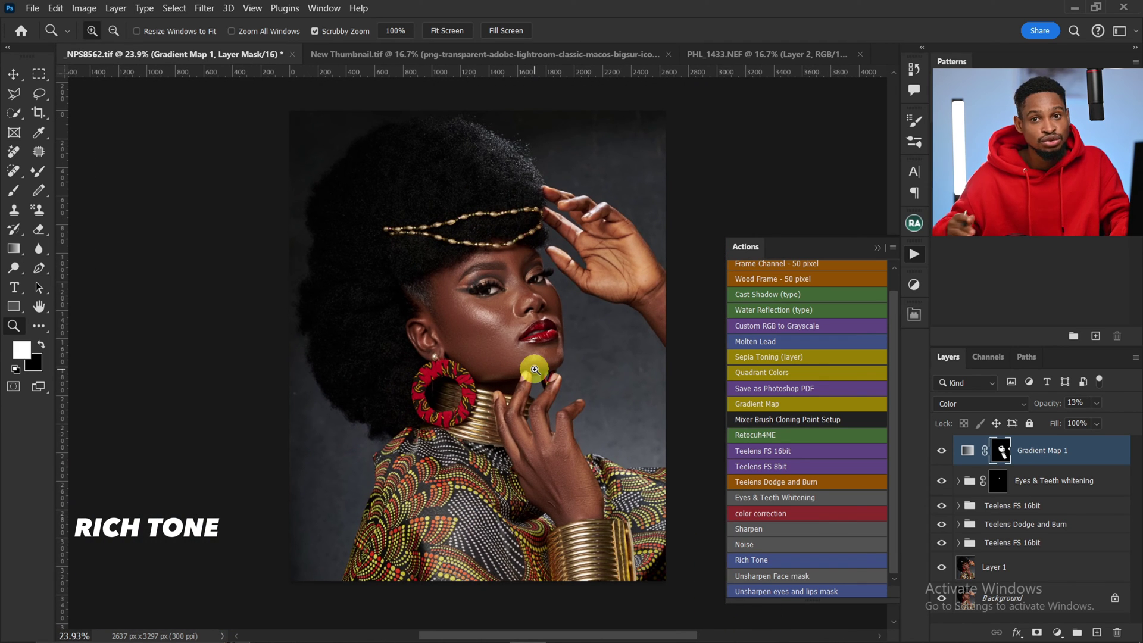
{"action": "left_click", "coordinate": [774, 562]}
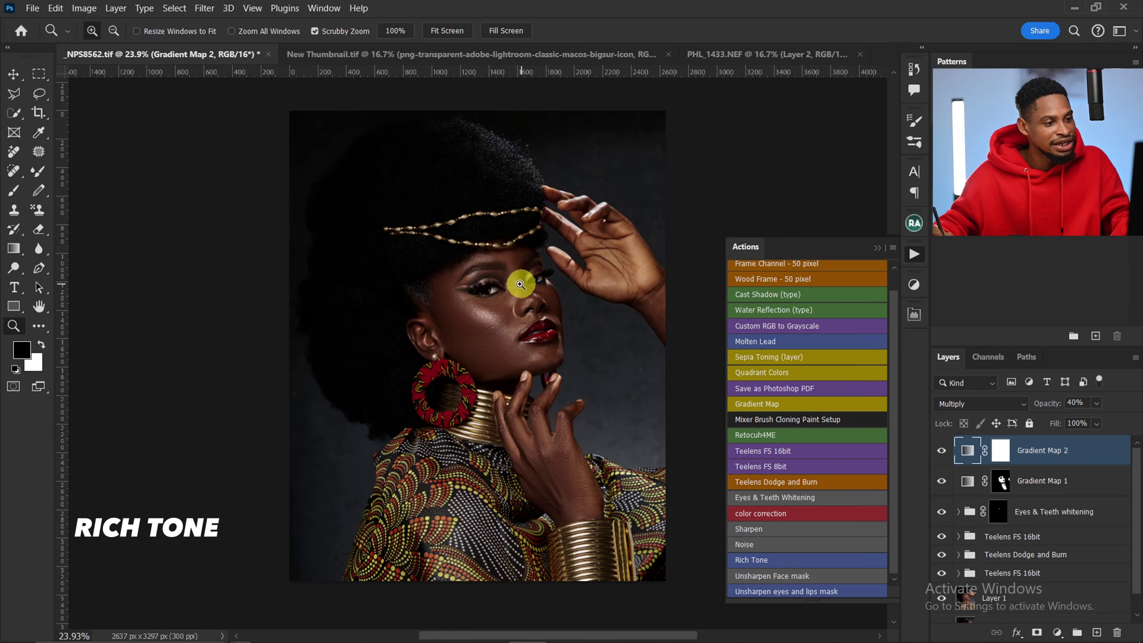
{"action": "left_click_drag", "start_coordinate": [520, 284], "coordinate": [510, 316]}
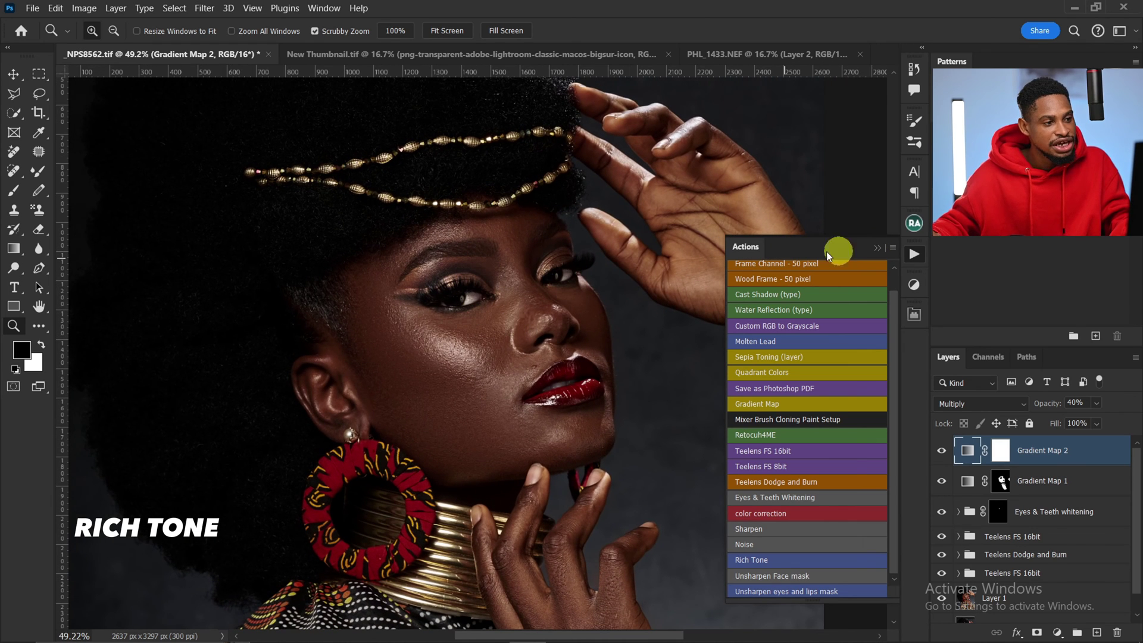
{"action": "left_click", "coordinate": [877, 248]}
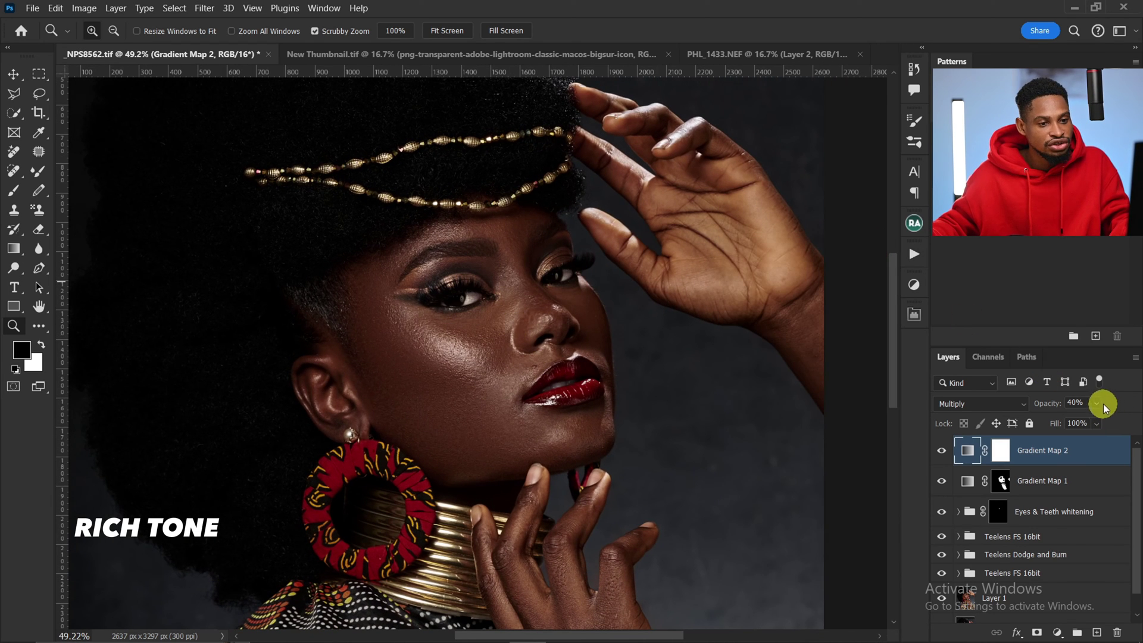
{"action": "left_click", "coordinate": [1108, 421]}
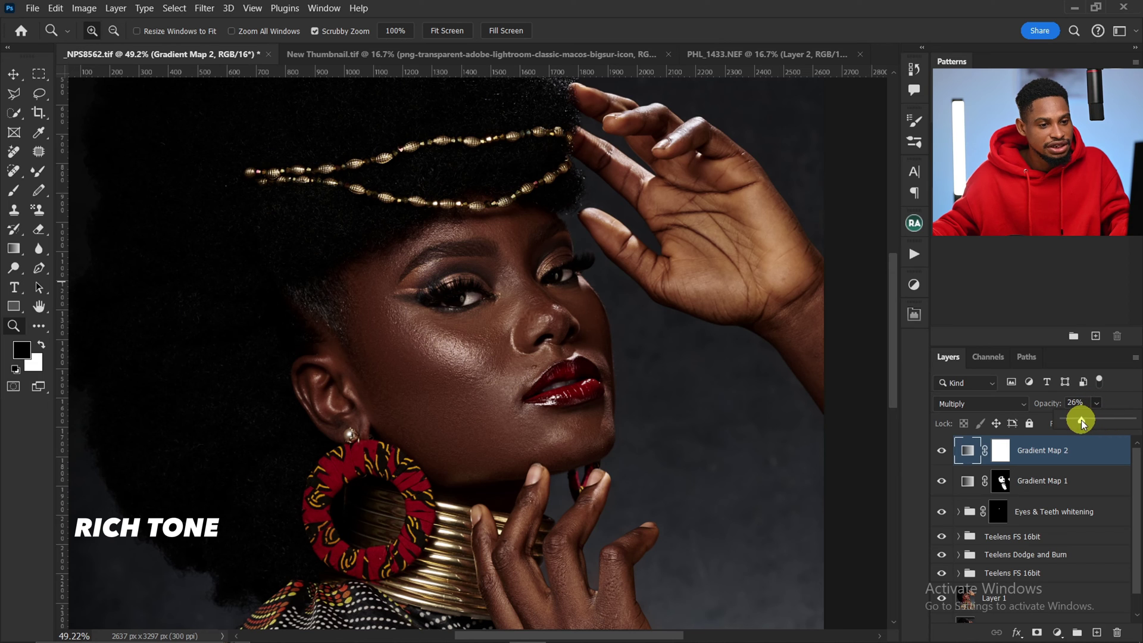
{"action": "left_click_drag", "start_coordinate": [1081, 421], "coordinate": [1078, 422]}
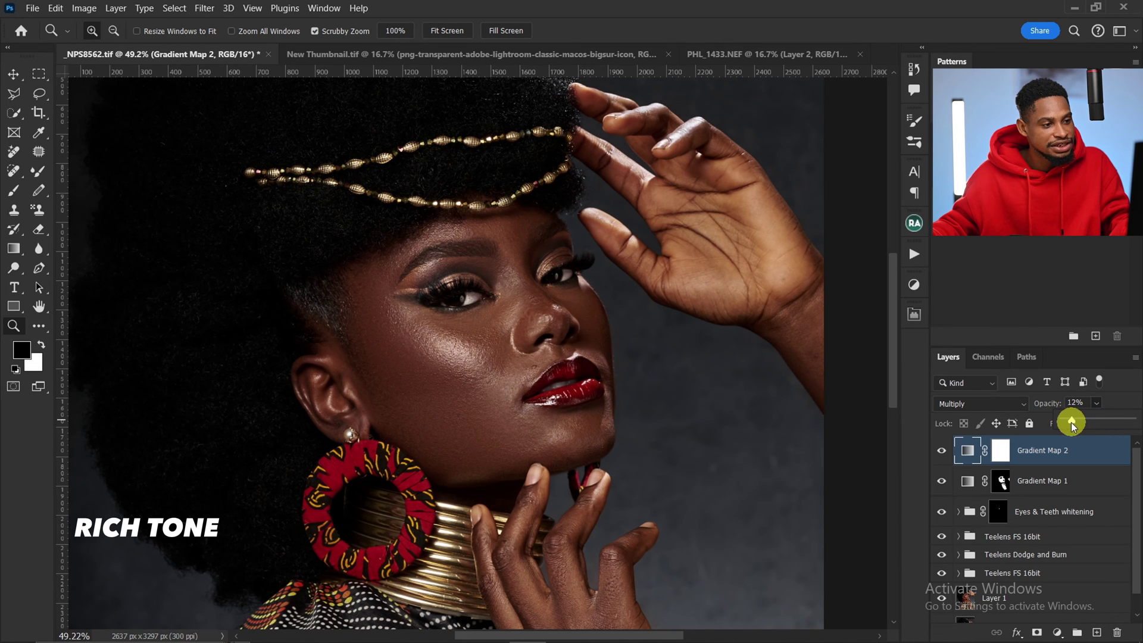
Step: Compare the whole portrait with and without the Rich Tone gradient map layer, and delete that layer
{"action": "left_click_drag", "start_coordinate": [639, 343], "coordinate": [589, 349]}
{"action": "left_click_drag", "start_coordinate": [623, 373], "coordinate": [569, 329]}
{"action": "left_click", "coordinate": [940, 453]}
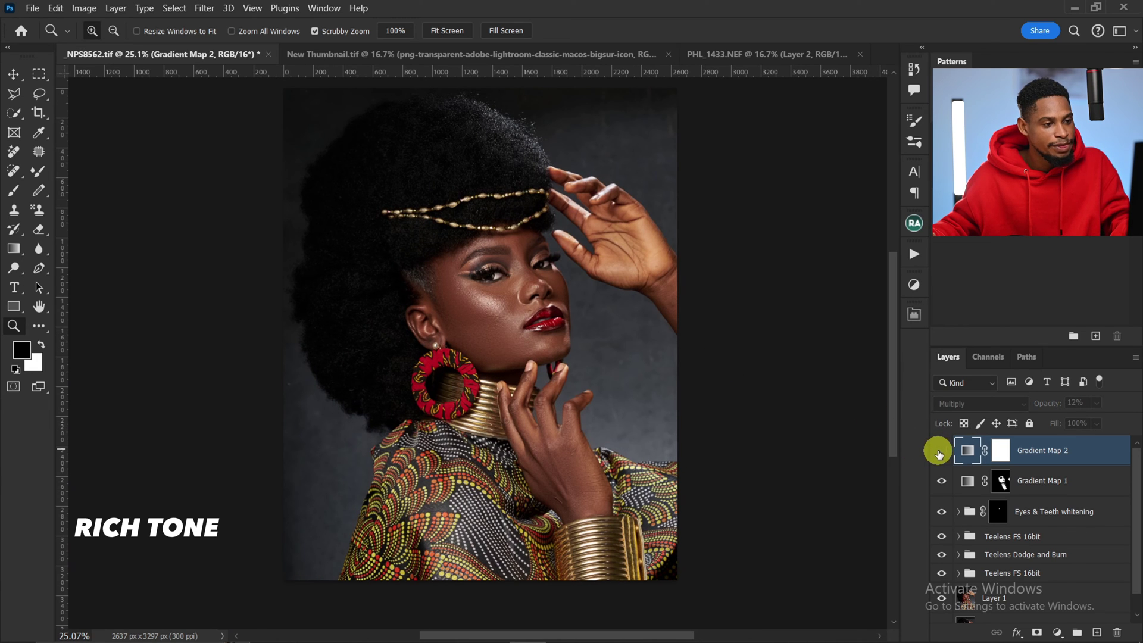
{"action": "left_click", "coordinate": [938, 454]}
{"action": "left_click", "coordinate": [940, 452]}
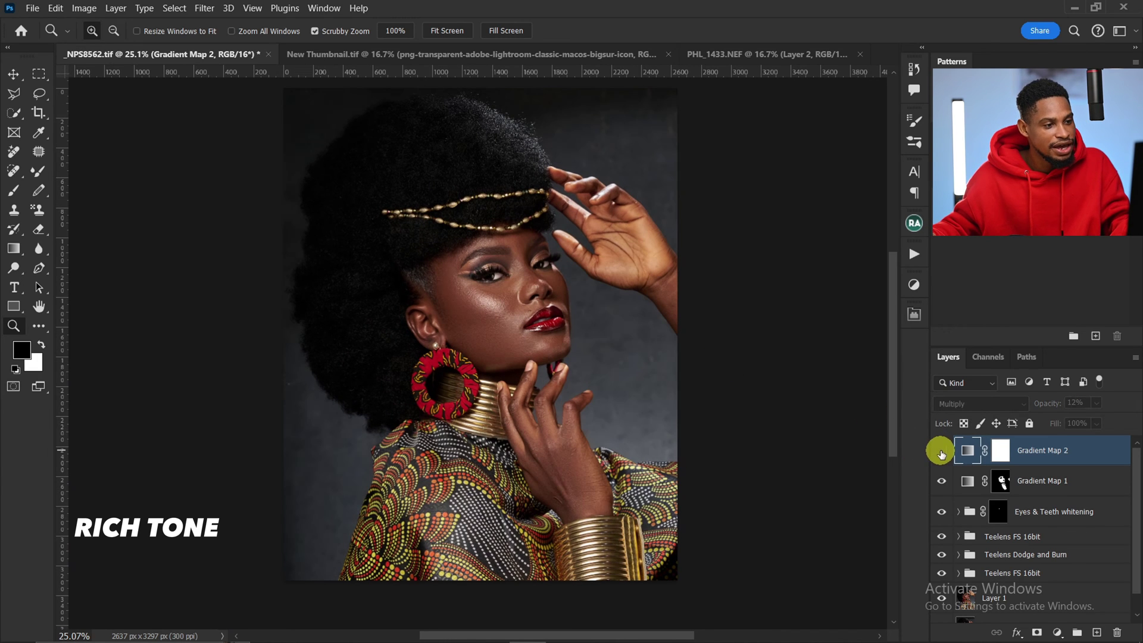
{"action": "left_click", "coordinate": [939, 453]}
{"action": "left_click_drag", "start_coordinate": [1115, 469], "coordinate": [1113, 630]}
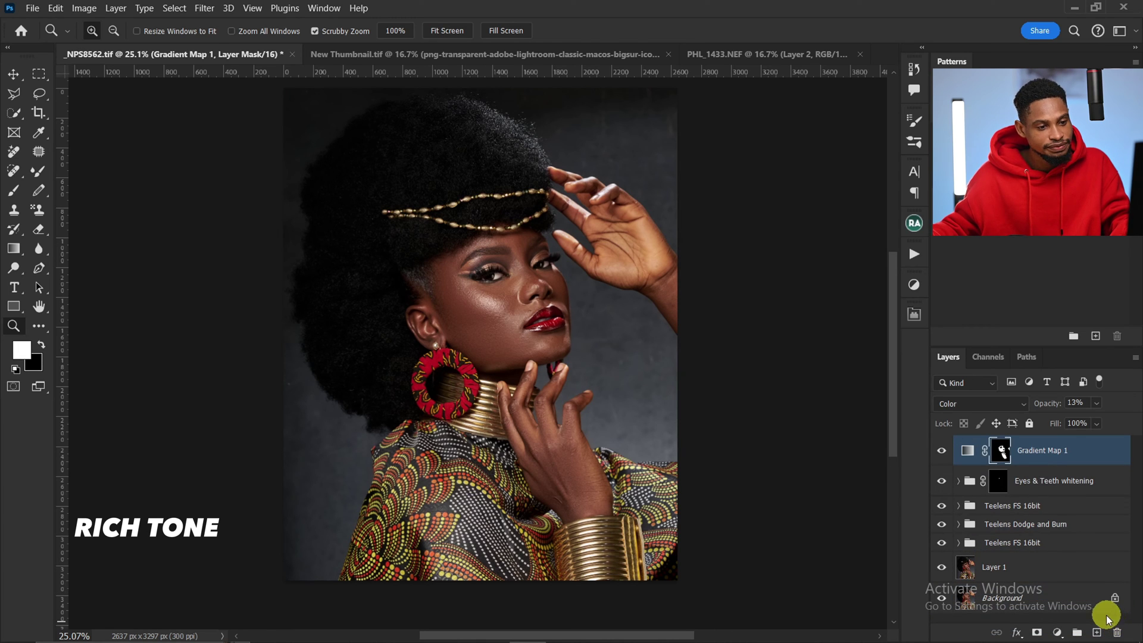
Step: Run the Noise action on the portrait and compare the face with and without the noise layer
{"action": "left_click", "coordinate": [915, 256]}
{"action": "left_click", "coordinate": [754, 544]}
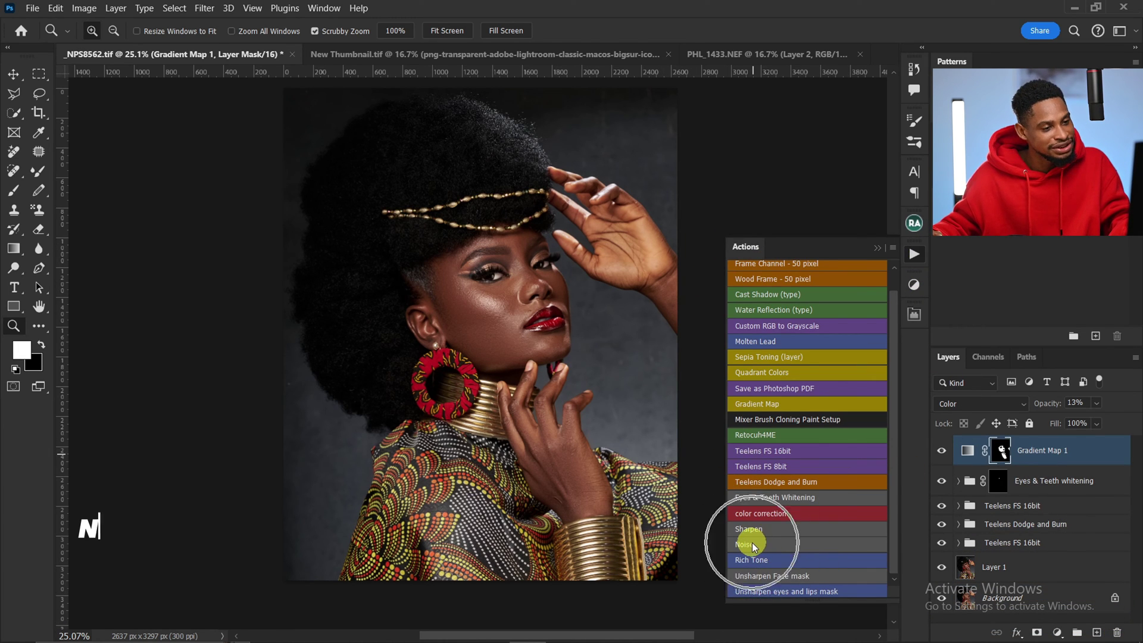
{"action": "left_click", "coordinate": [876, 249]}
{"action": "mouse_move", "coordinate": [518, 262]}
{"action": "left_mouse_down"}
{"action": "mouse_move", "coordinate": [599, 263]}
{"action": "mouse_move", "coordinate": [523, 248]}
{"action": "left_mouse_up"}
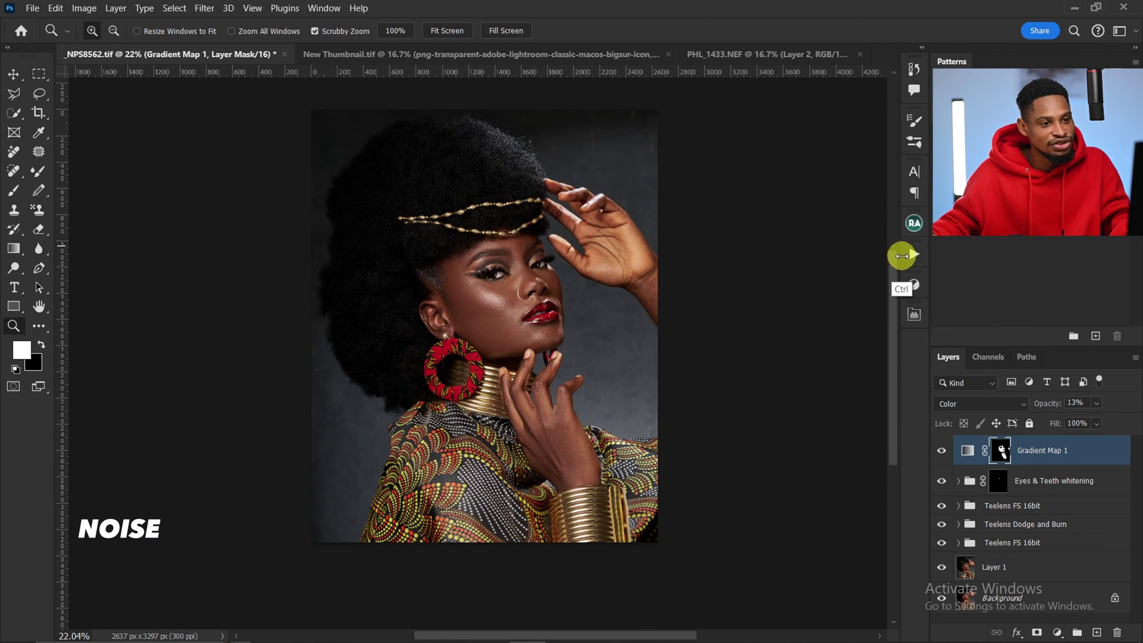
{"action": "left_click", "coordinate": [911, 256]}
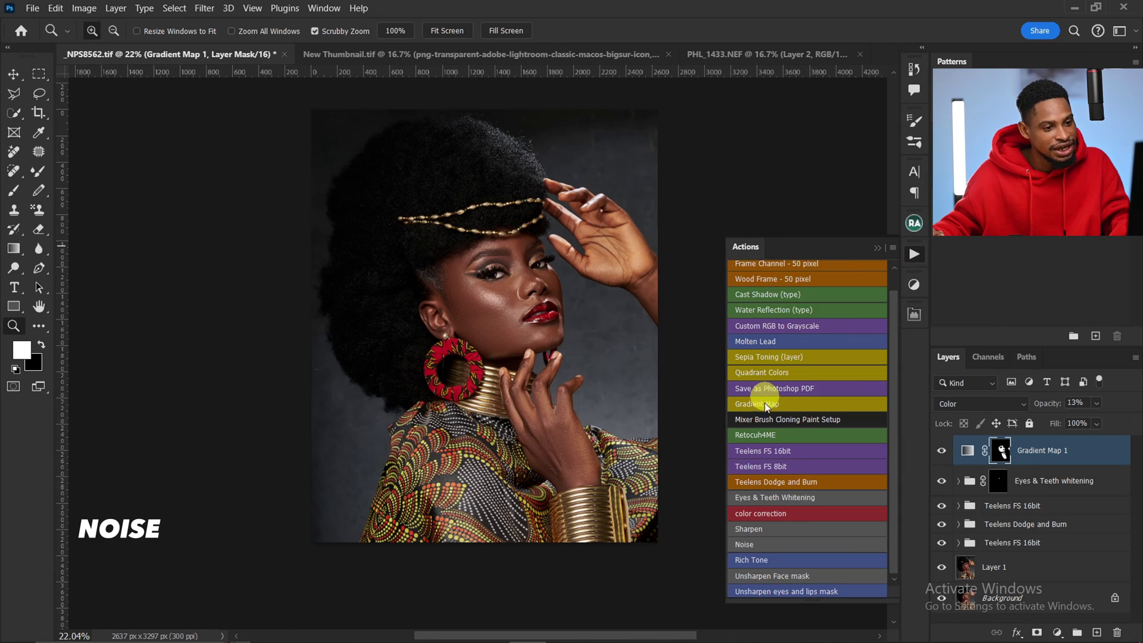
{"action": "left_click", "coordinate": [768, 544]}
{"action": "left_click_drag", "start_coordinate": [579, 299], "coordinate": [644, 316]}
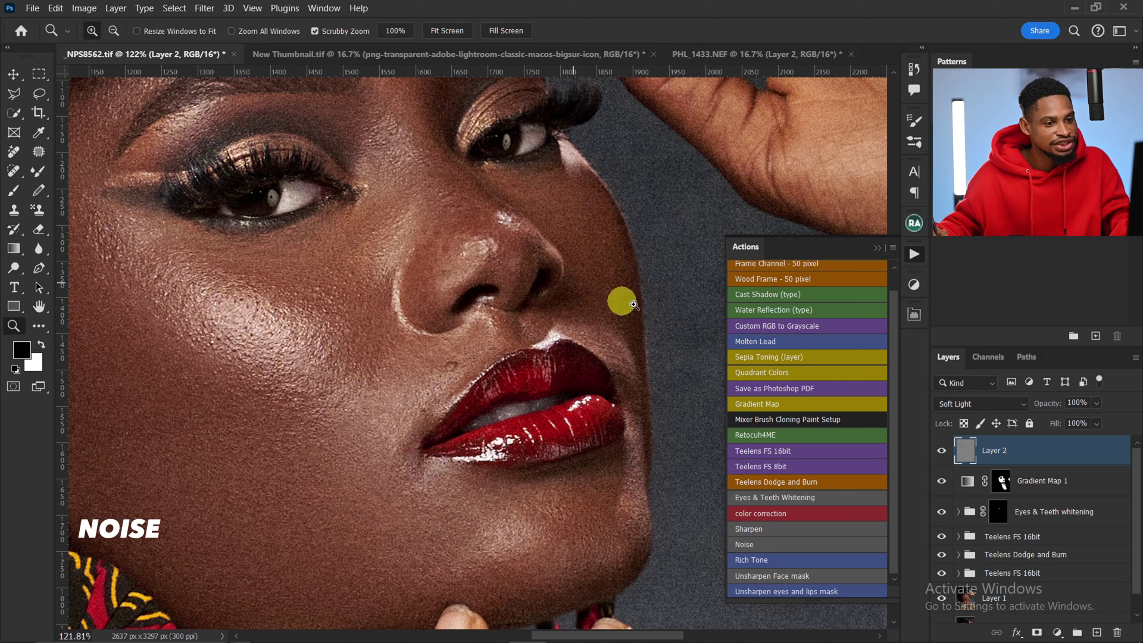
{"action": "left_click", "coordinate": [942, 452]}
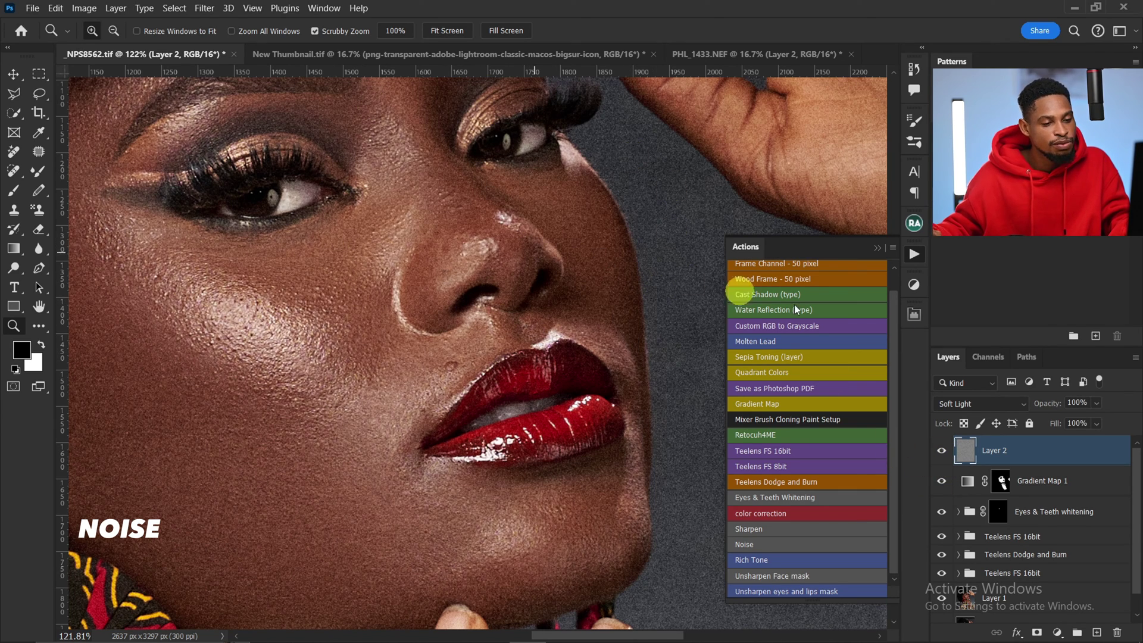
Step: Lower the noise layer's opacity to 36%, and delete the layer
{"action": "left_click", "coordinate": [1094, 411]}
{"action": "left_click_drag", "start_coordinate": [1112, 421], "coordinate": [1067, 424]}
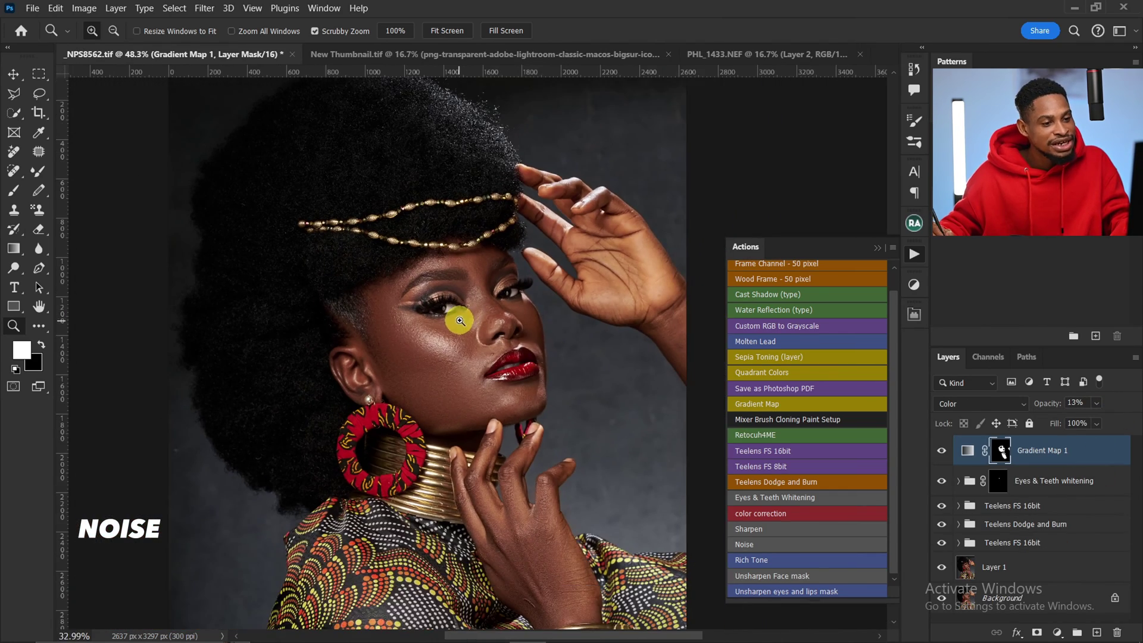
{"action": "left_click_drag", "start_coordinate": [454, 316], "coordinate": [772, 543]}
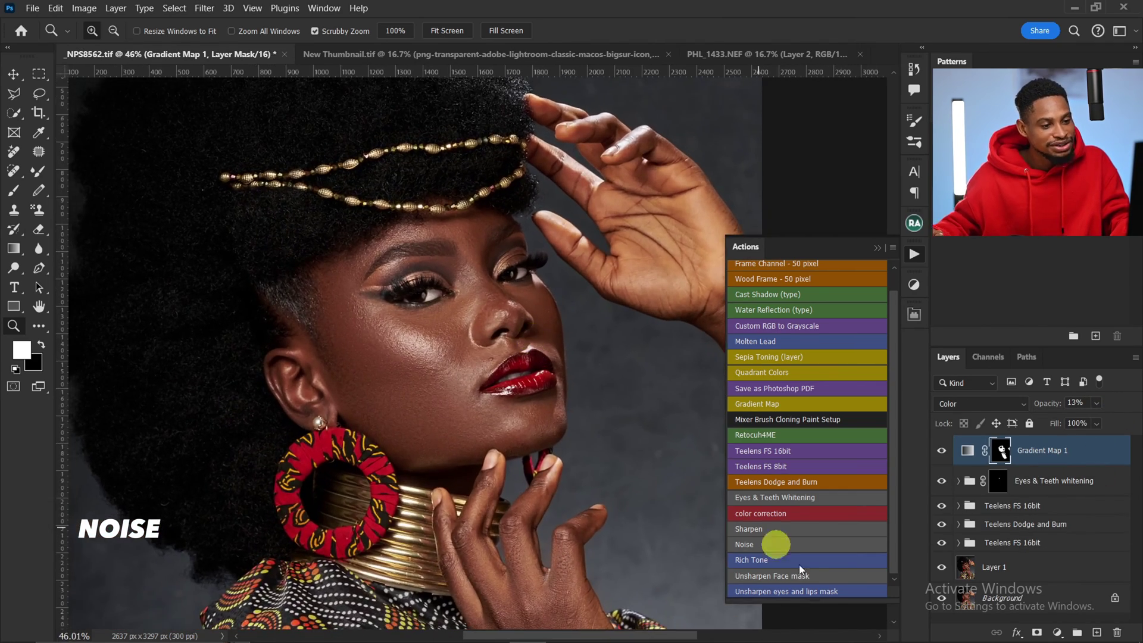
Step: Stamp all visible layers into a new top layer and run the Unsharpen Face mask action on it
{"action": "left_click", "coordinate": [799, 578]}
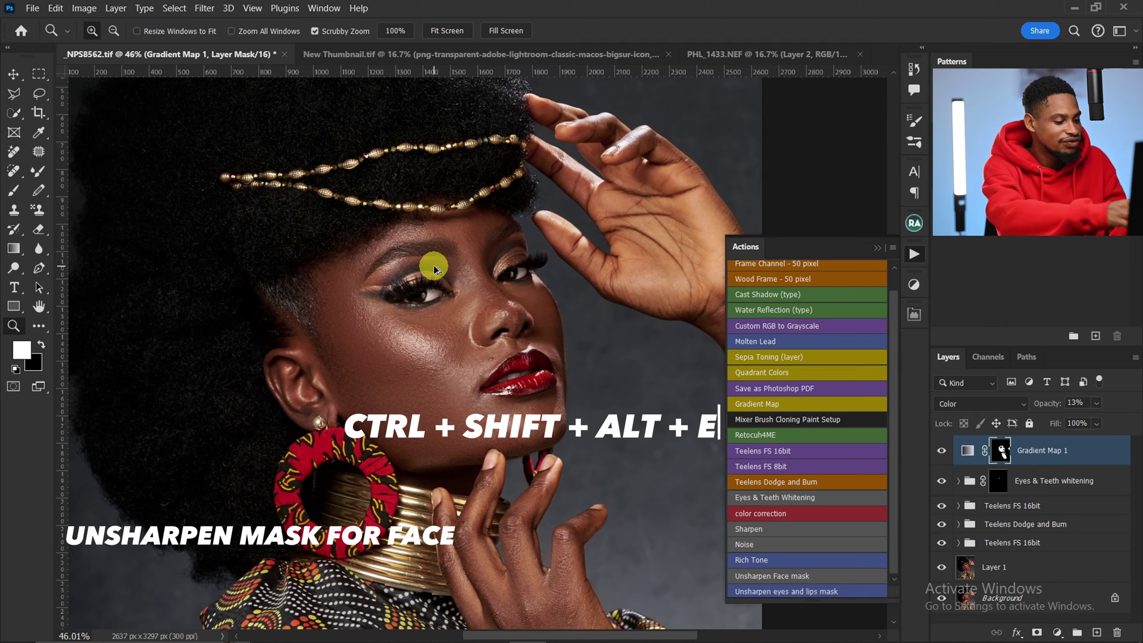
{"action": "key", "text": "ctrl+shift+alt+e"}
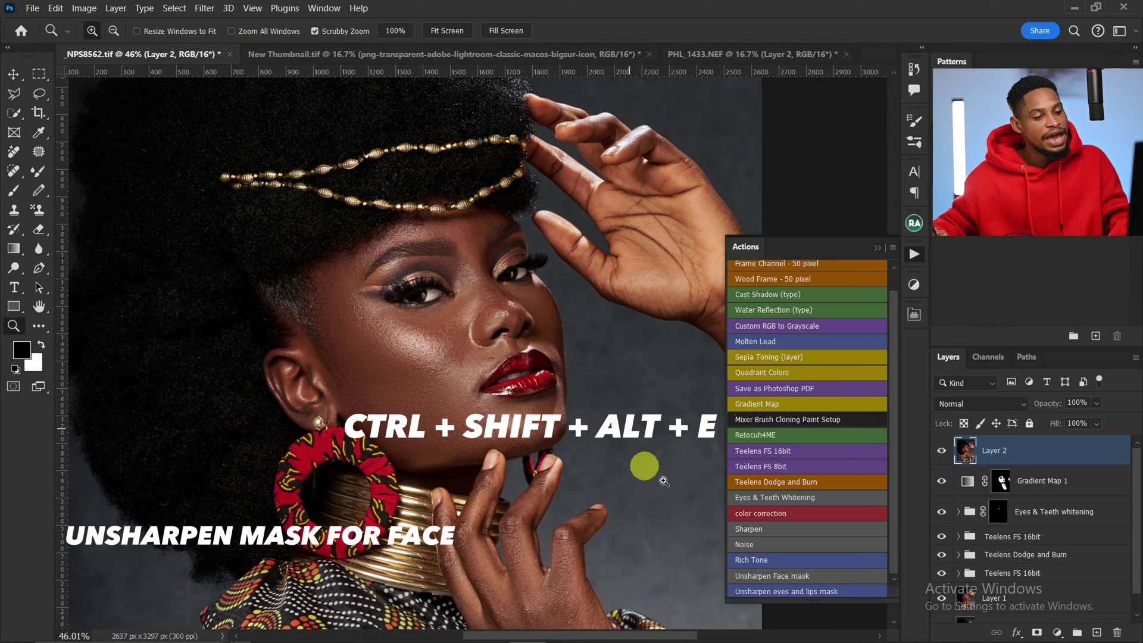
{"action": "left_click", "coordinate": [793, 576]}
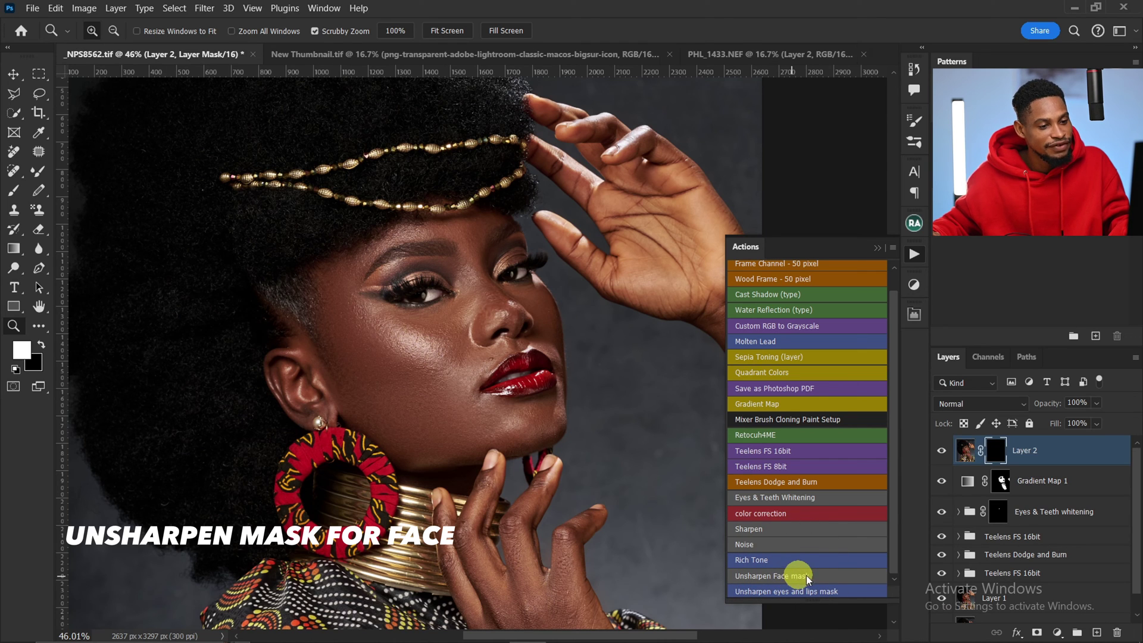
{"action": "left_click", "coordinate": [876, 247]}
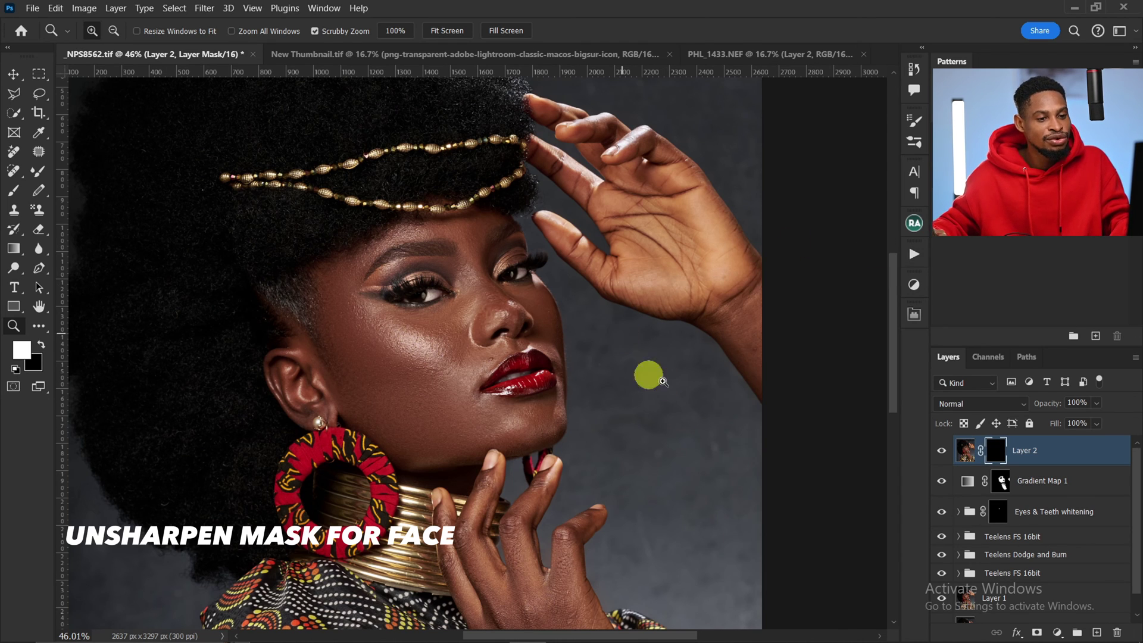
Step: Paint white on the stamped layer's black mask over the face with the Brush tool, using 700 and 400 px brush sizes
{"action": "left_click", "coordinate": [14, 191]}
{"action": "key", "text": "z"}
{"action": "left_click_drag", "start_coordinate": [473, 294], "coordinate": [567, 311]}
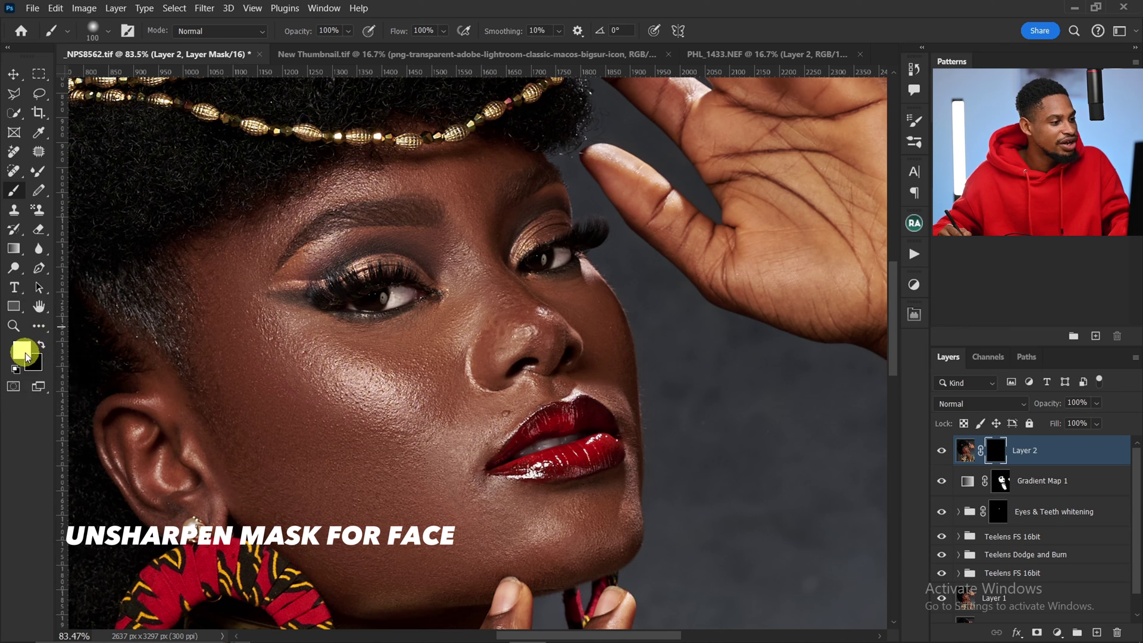
{"action": "key", "text": "bracketright"}
{"action": "key", "text": "bracketright"}
{"action": "key", "text": "bracketright"}
{"action": "key", "text": "bracketright"}
{"action": "key", "text": "bracketright"}
{"action": "key", "text": "bracketright"}
{"action": "key", "text": "bracketright"}
{"action": "key", "text": "bracketright"}
{"action": "key", "text": "bracketright"}
{"action": "key", "text": "bracketright"}
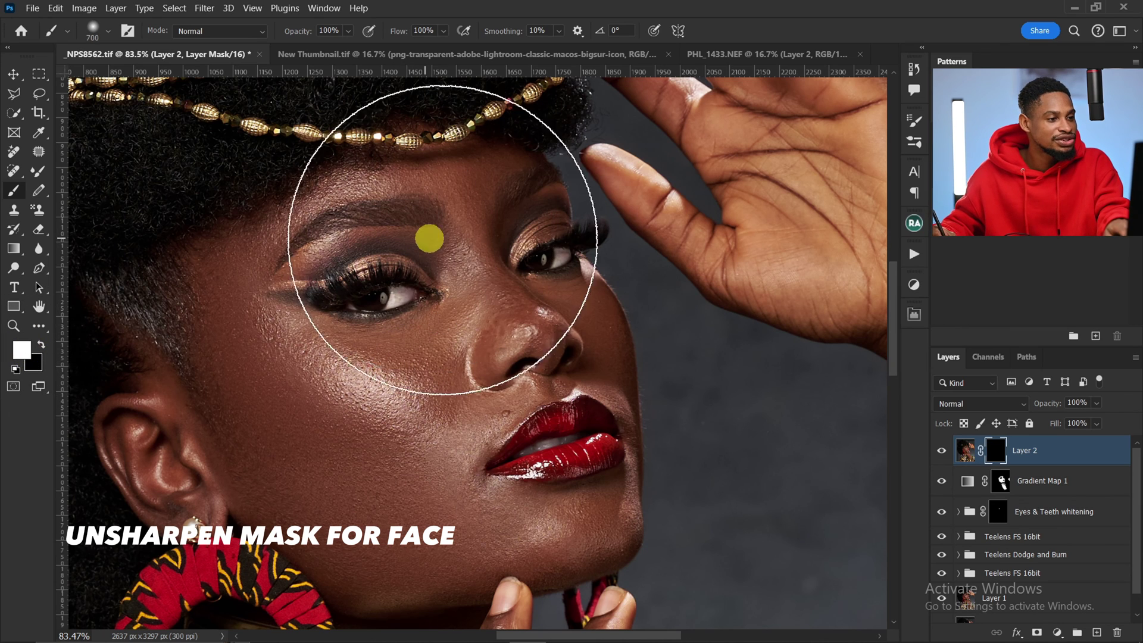
{"action": "mouse_move", "coordinate": [419, 260]}
{"action": "left_mouse_down"}
{"action": "mouse_move", "coordinate": [355, 265]}
{"action": "mouse_move", "coordinate": [456, 400]}
{"action": "mouse_move", "coordinate": [470, 377]}
{"action": "left_mouse_up"}
{"action": "key", "text": "bracketleft"}
{"action": "key", "text": "bracketleft"}
{"action": "key", "text": "bracketleft"}
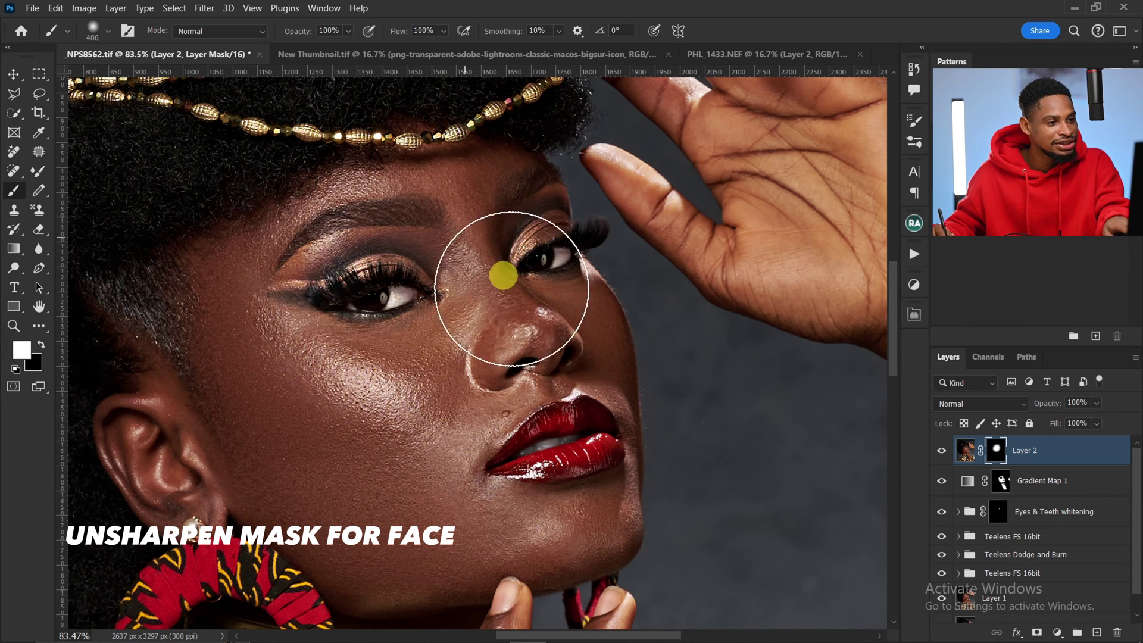
{"action": "mouse_move", "coordinate": [502, 275]}
{"action": "left_mouse_down"}
{"action": "mouse_move", "coordinate": [550, 380]}
{"action": "mouse_move", "coordinate": [550, 466]}
{"action": "mouse_move", "coordinate": [428, 516]}
{"action": "mouse_move", "coordinate": [592, 459]}
{"action": "mouse_move", "coordinate": [555, 375]}
{"action": "mouse_move", "coordinate": [525, 242]}
{"action": "mouse_move", "coordinate": [430, 233]}
{"action": "mouse_move", "coordinate": [372, 451]}
{"action": "left_mouse_up"}
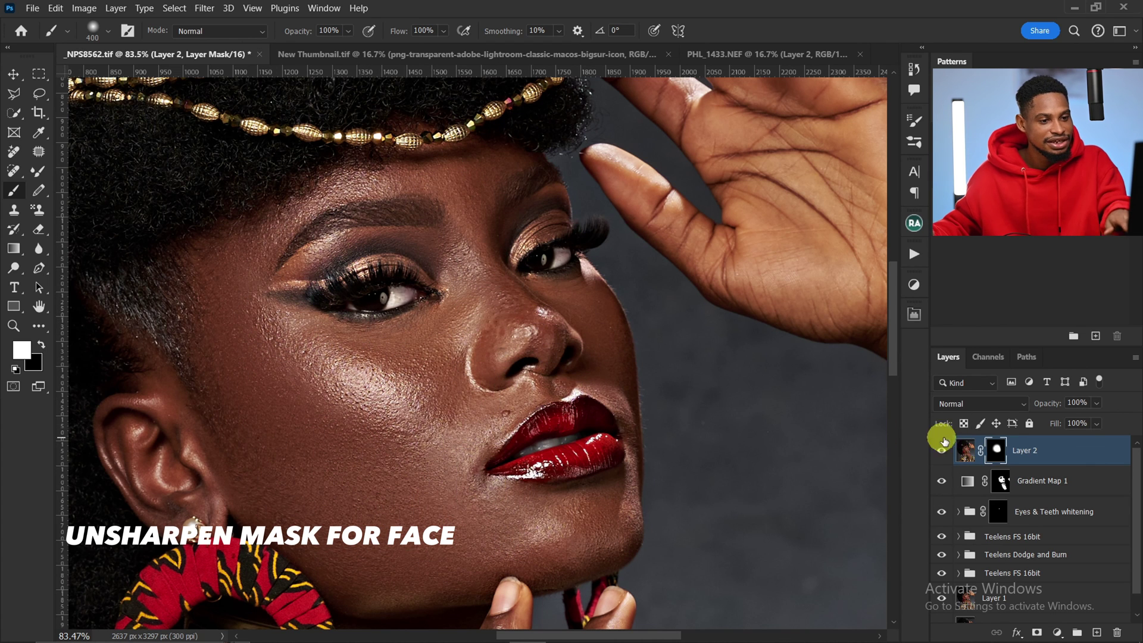
Step: Compare the portrait with and without the face-sharpening layer and lower its opacity to 34%
{"action": "left_click", "coordinate": [942, 454]}
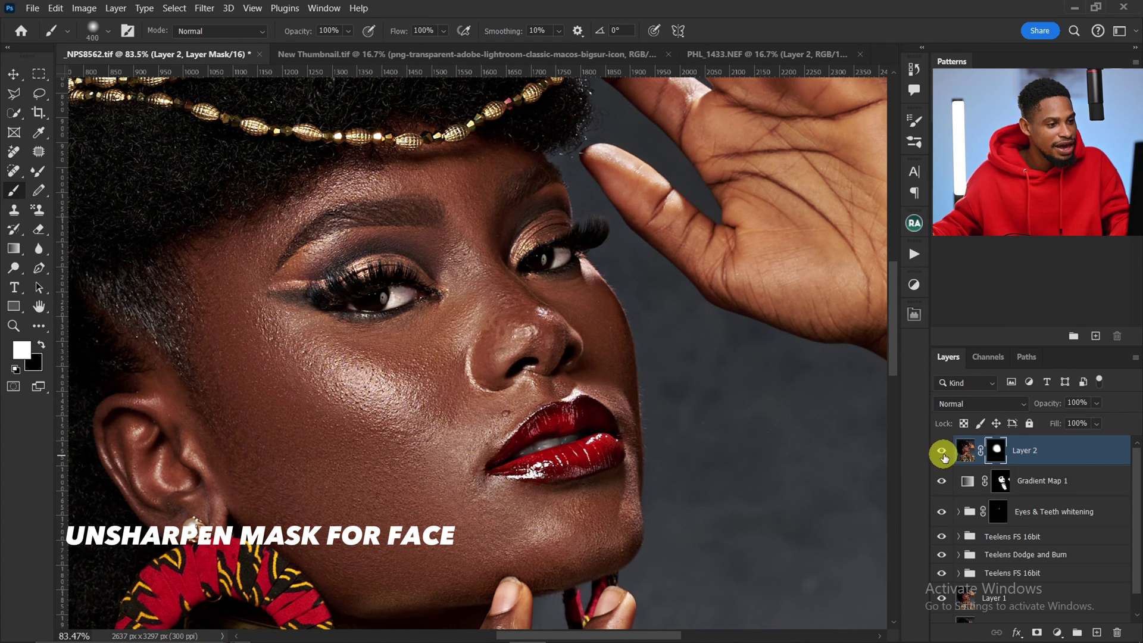
{"action": "left_click", "coordinate": [943, 455]}
{"action": "left_click", "coordinate": [943, 454]}
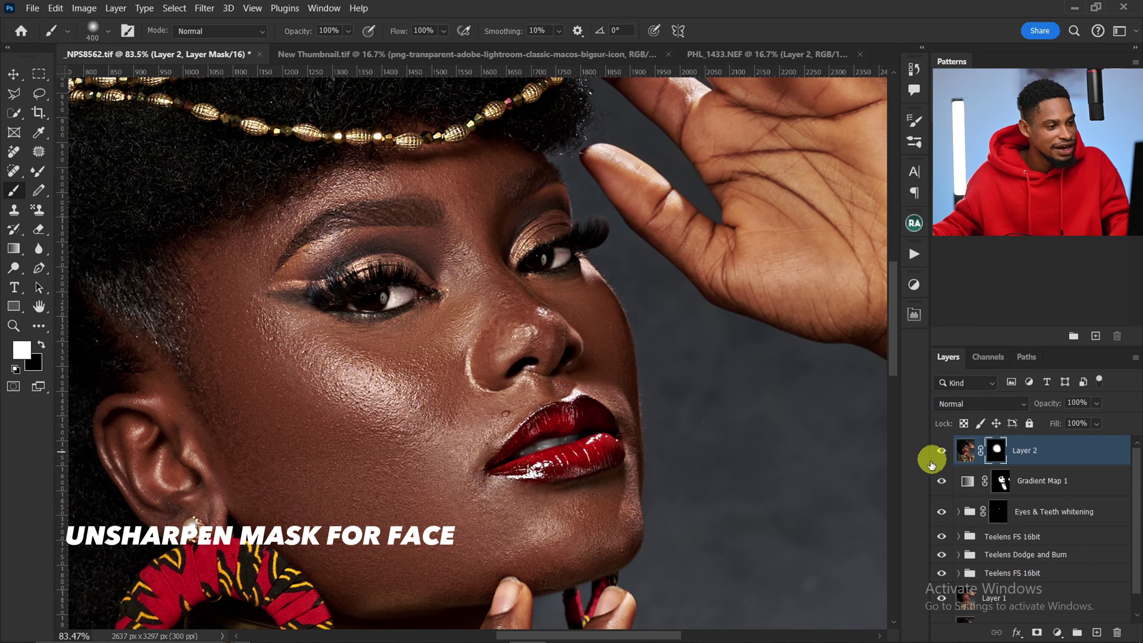
{"action": "key", "text": "z"}
{"action": "left_click_drag", "start_coordinate": [590, 346], "coordinate": [528, 344]}
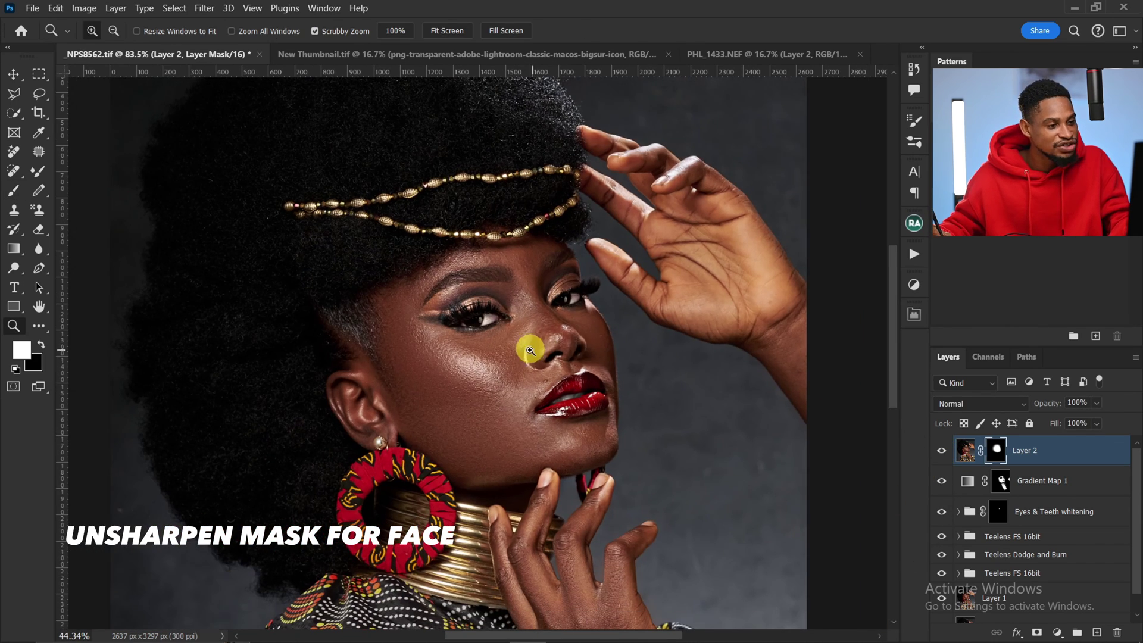
{"action": "key", "text": "b"}
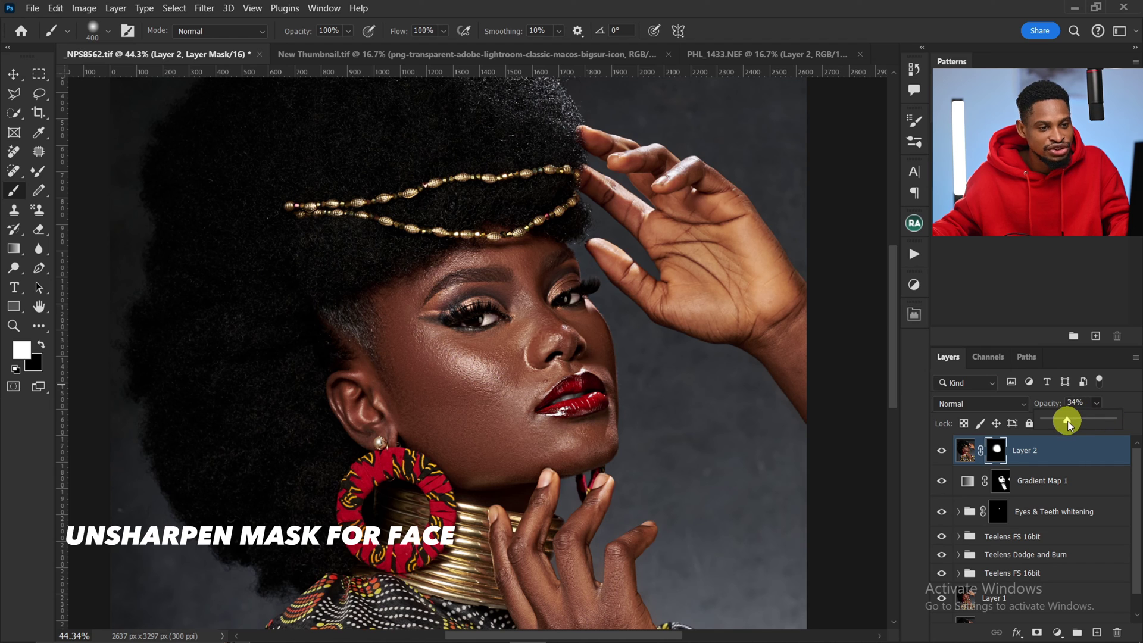
{"action": "left_click", "coordinate": [943, 455]}
Step: Stamp the visible layers into another new layer and run the Unsharpen eyes and lips mask action on it
{"action": "left_click", "coordinate": [913, 254]}
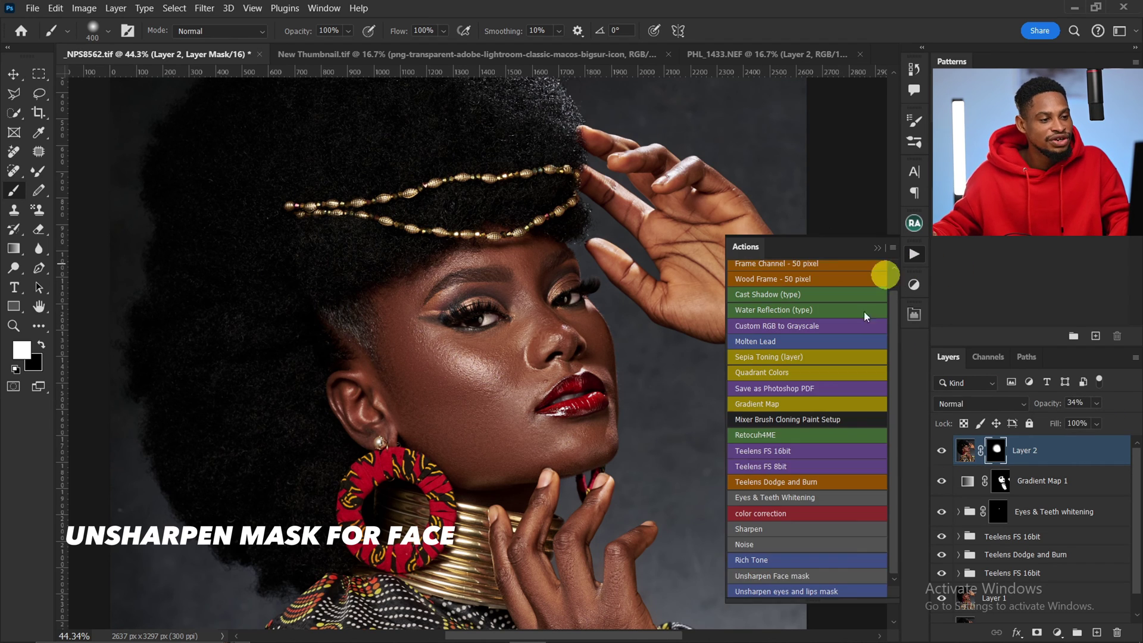
{"action": "left_click", "coordinate": [790, 591], "text": "ctrl"}
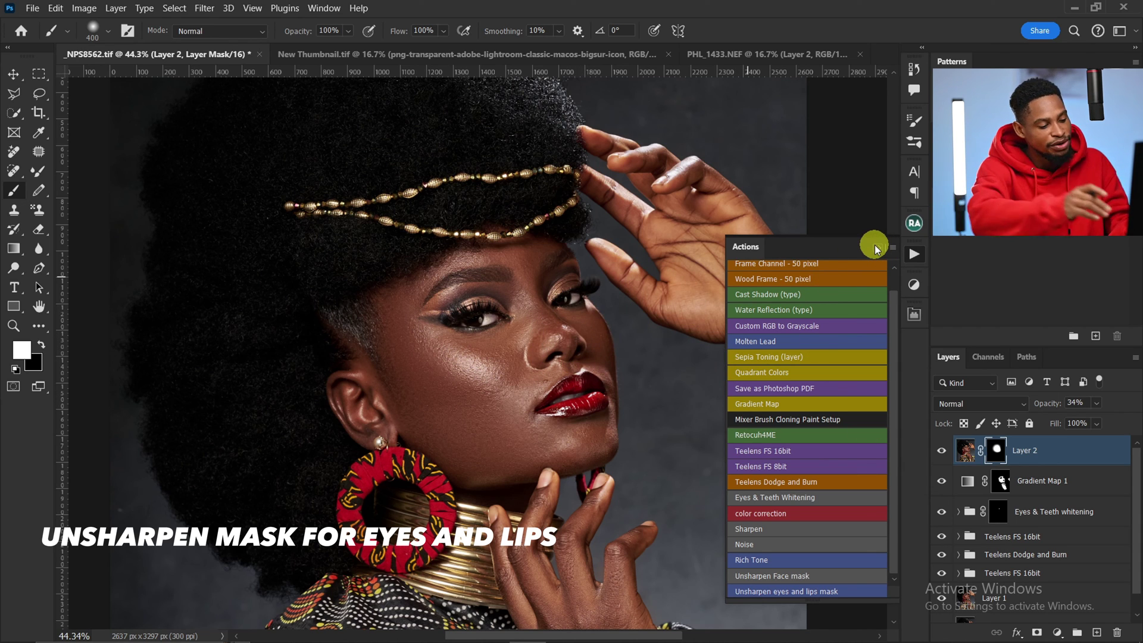
{"action": "key", "text": "ctrl+shift+alt+e"}
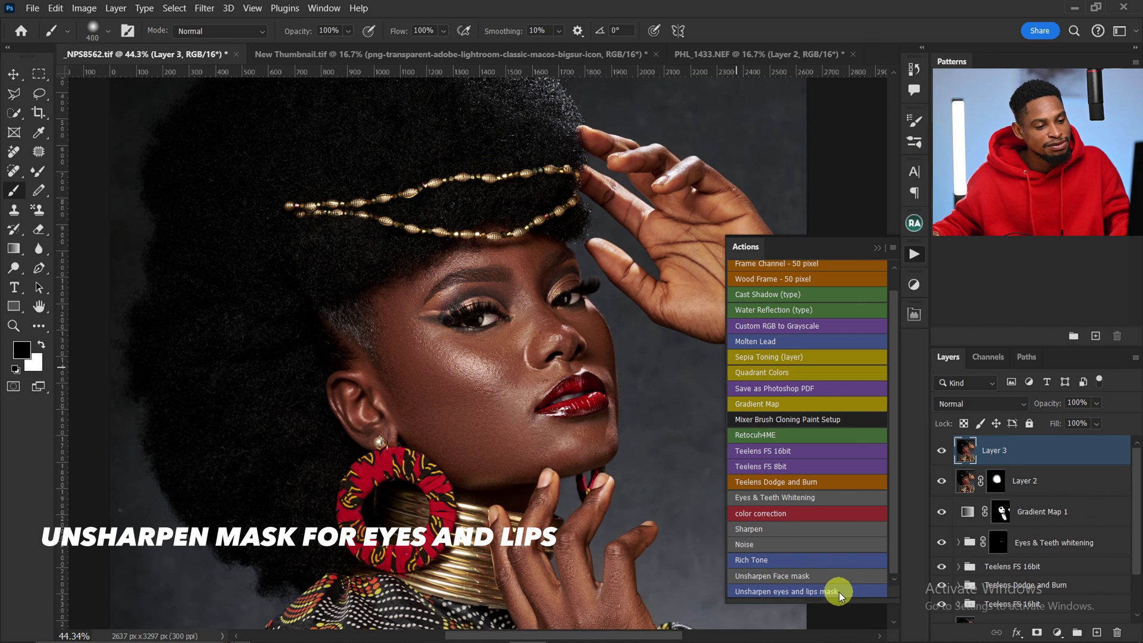
{"action": "left_click", "coordinate": [820, 591]}
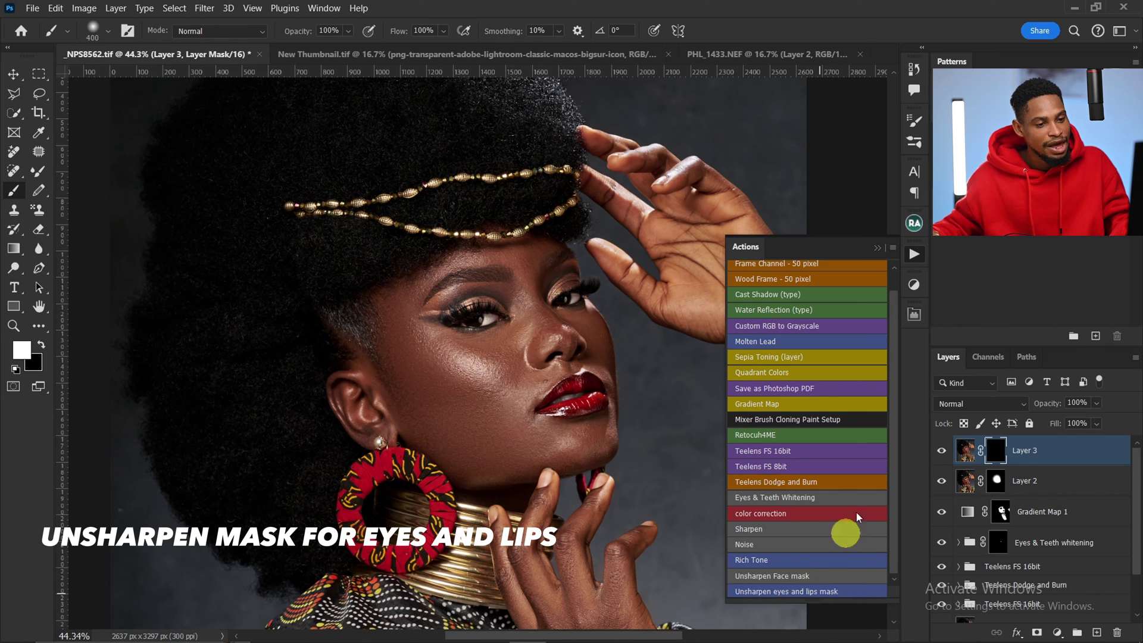
Step: Paint white on the top stamped layer's black mask over both eyes and the lips with the Brush tool, using 150 and 80 px brush sizes
{"action": "left_click", "coordinate": [878, 247]}
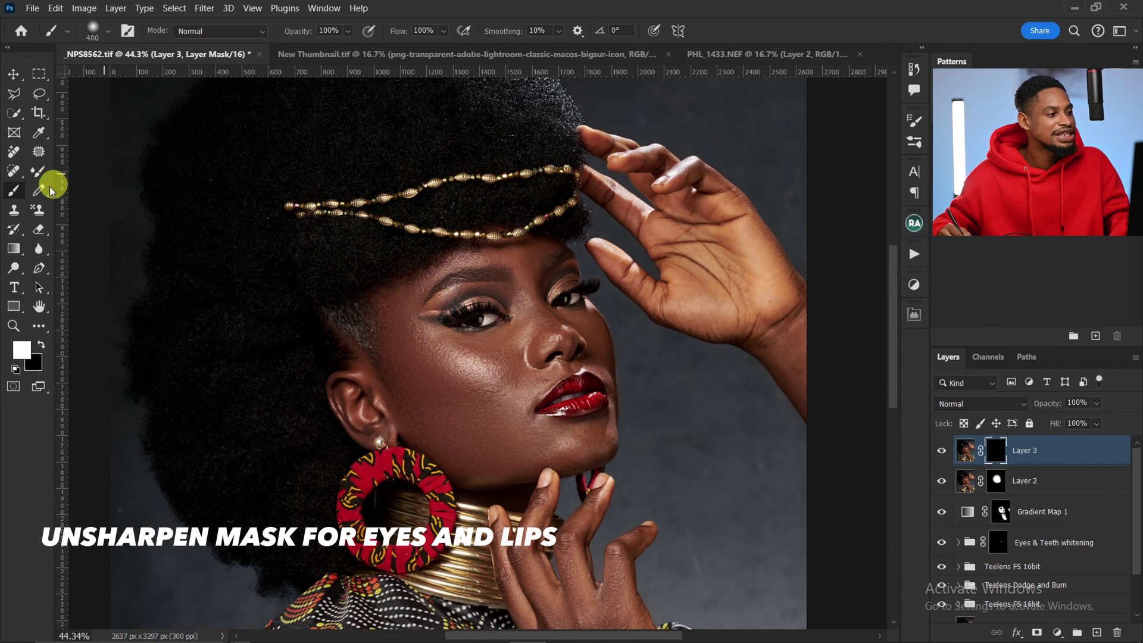
{"action": "key", "text": "bracketleft"}
{"action": "key", "text": "bracketleft"}
{"action": "key", "text": "bracketleft"}
{"action": "key", "text": "bracketleft"}
{"action": "key", "text": "bracketleft"}
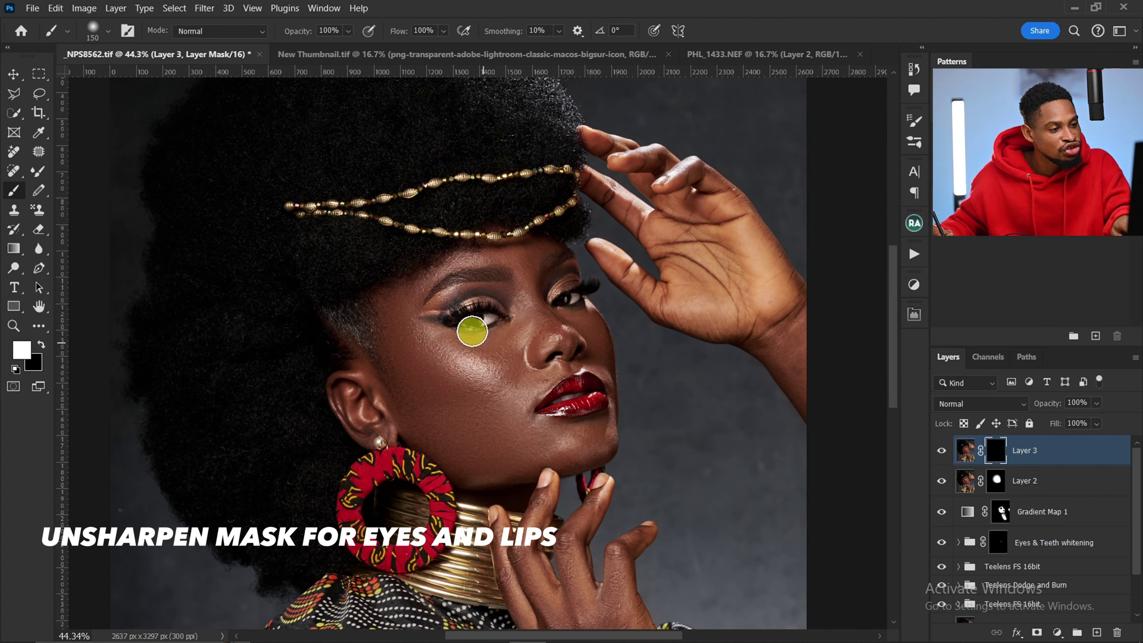
{"action": "key", "text": "bracketleft"}
{"action": "mouse_move", "coordinate": [487, 316]}
{"action": "left_mouse_down"}
{"action": "mouse_move", "coordinate": [444, 316]}
{"action": "mouse_move", "coordinate": [476, 319]}
{"action": "left_mouse_up"}
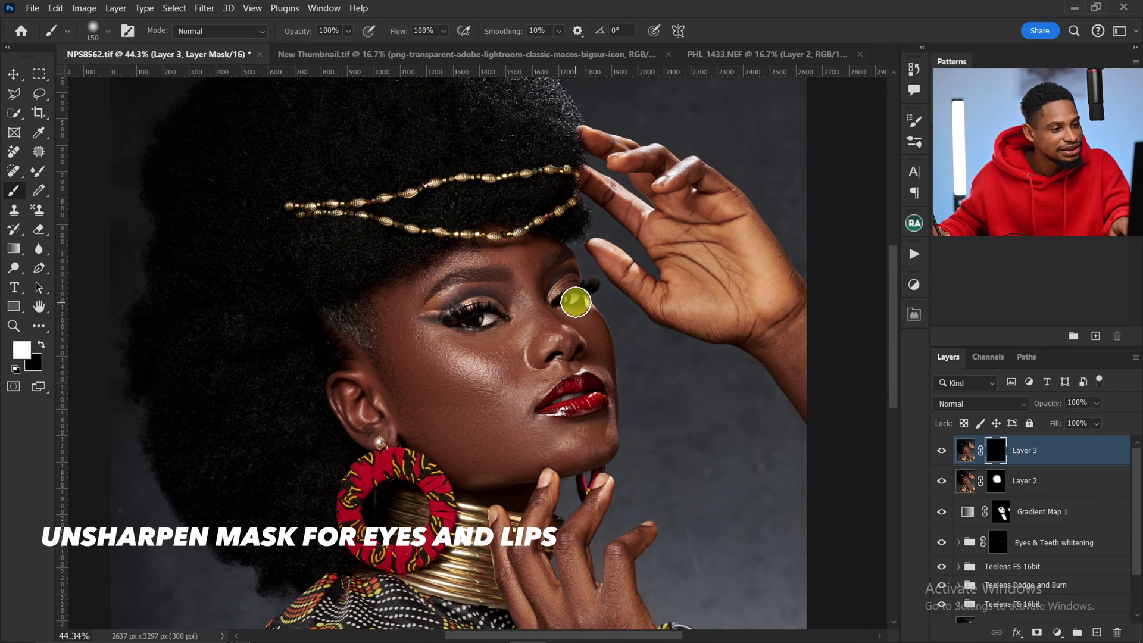
{"action": "key", "text": "bracketleft"}
{"action": "key", "text": "bracketleft"}
{"action": "left_click_drag", "start_coordinate": [589, 290], "coordinate": [568, 294]}
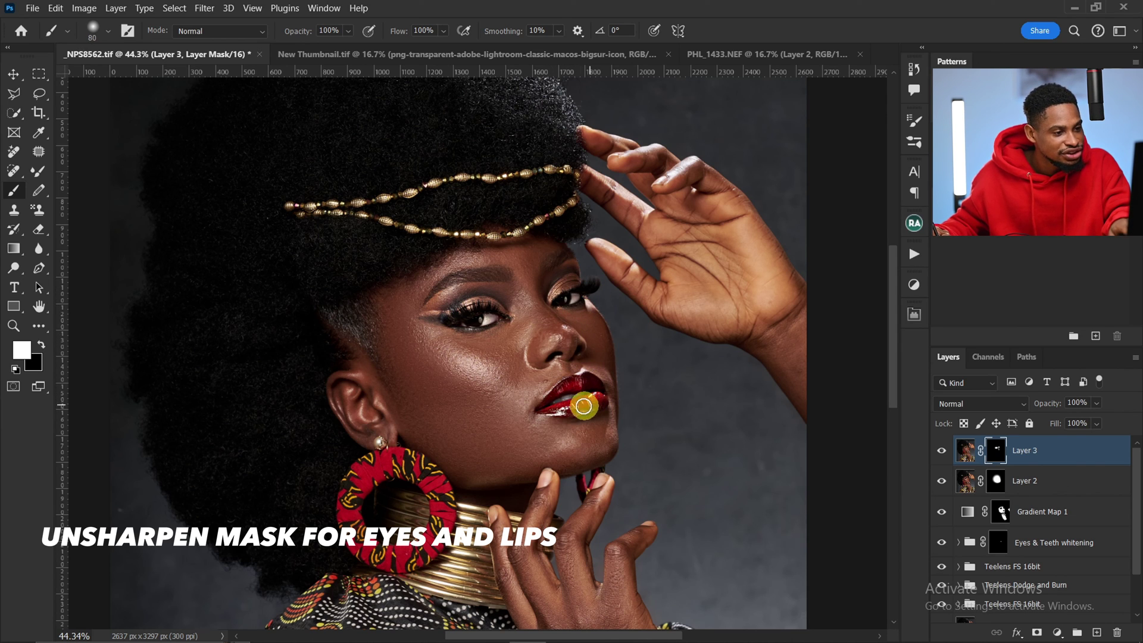
Step: Compare the portrait with and without the eyes-and-lips sharpening layer and lower its opacity to 52%
{"action": "key", "text": "z"}
{"action": "left_click_drag", "start_coordinate": [616, 331], "coordinate": [648, 334]}
{"action": "key", "text": "b"}
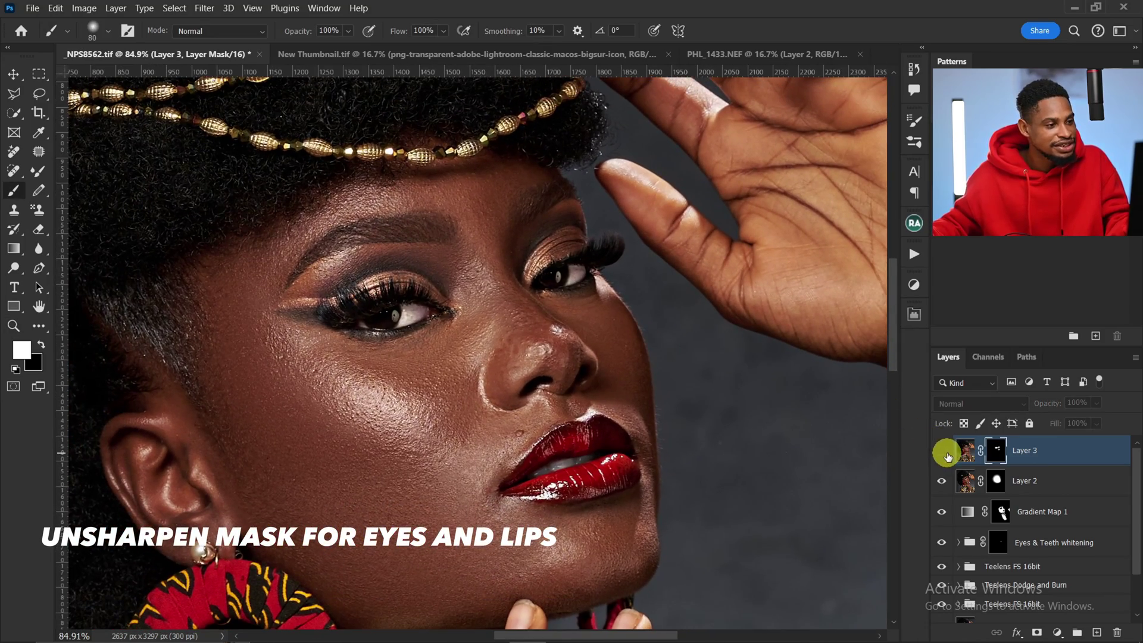
{"action": "key", "text": "z"}
{"action": "left_click_drag", "start_coordinate": [382, 274], "coordinate": [418, 272]}
{"action": "left_click_drag", "start_coordinate": [751, 462], "coordinate": [732, 381]}
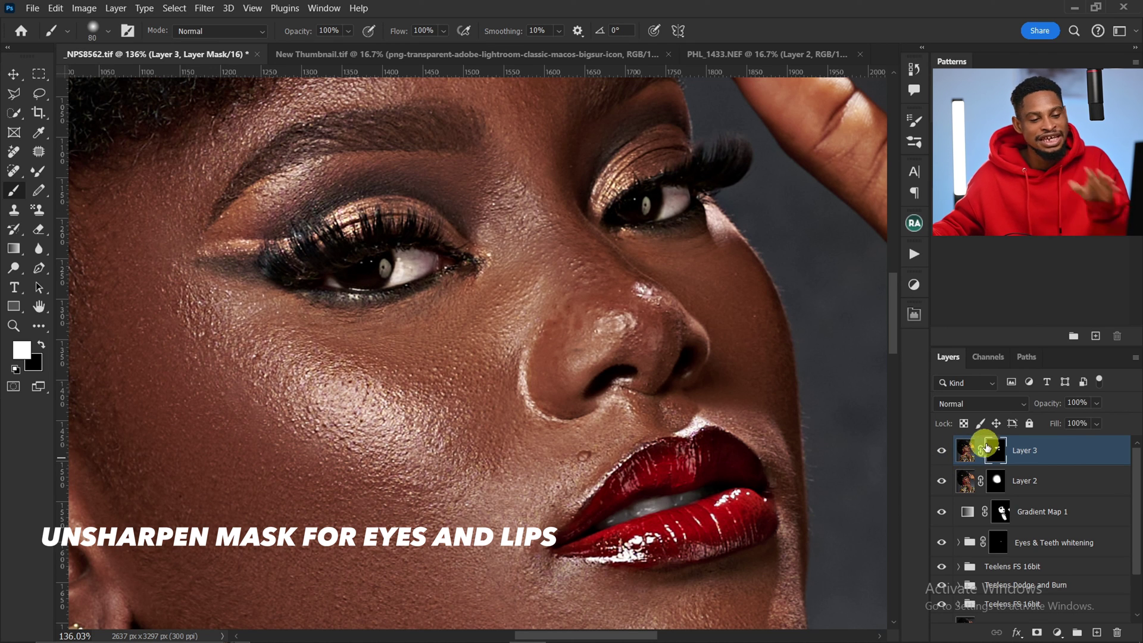
{"action": "left_click_drag", "start_coordinate": [1110, 417], "coordinate": [1077, 421]}
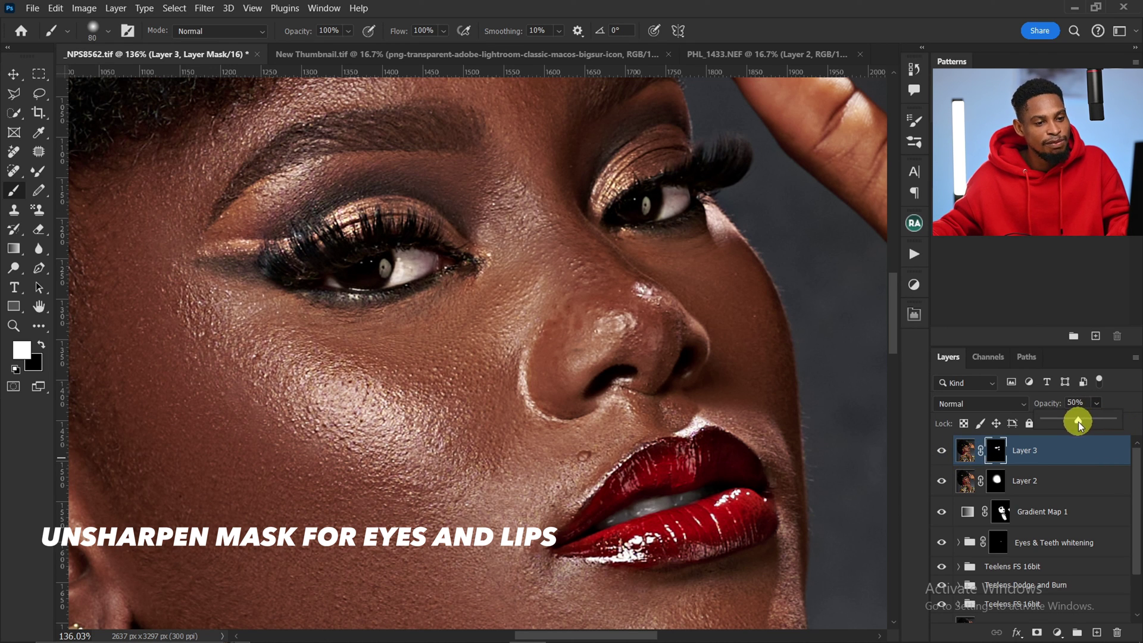
{"action": "key", "text": "z"}
{"action": "left_click_drag", "start_coordinate": [660, 311], "coordinate": [605, 318]}
{"action": "key", "text": "ctrl+0"}
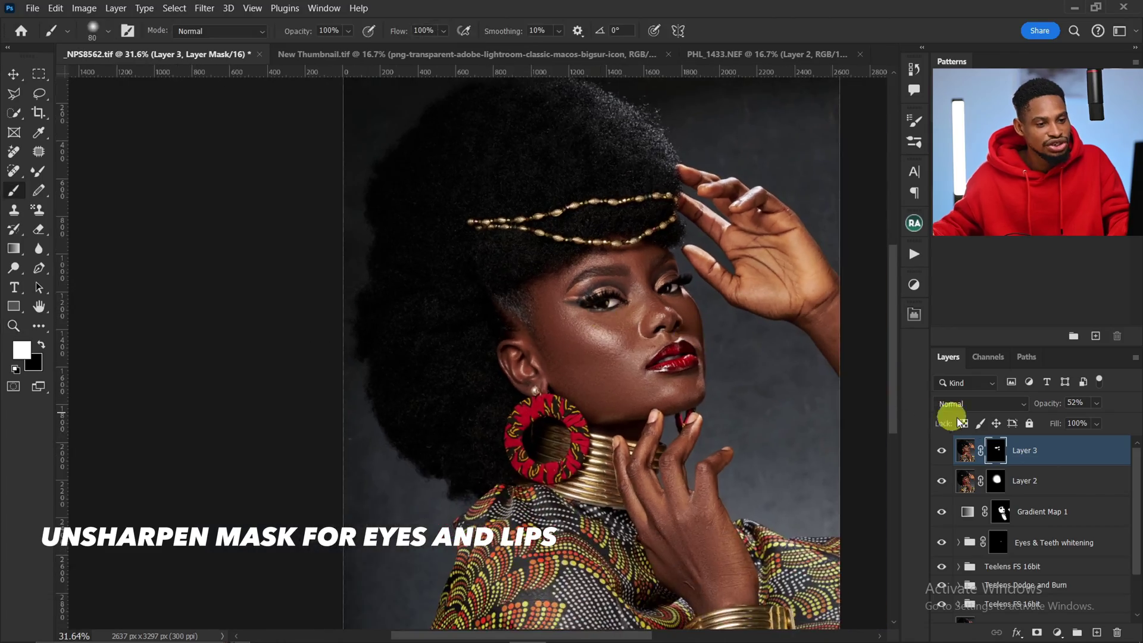